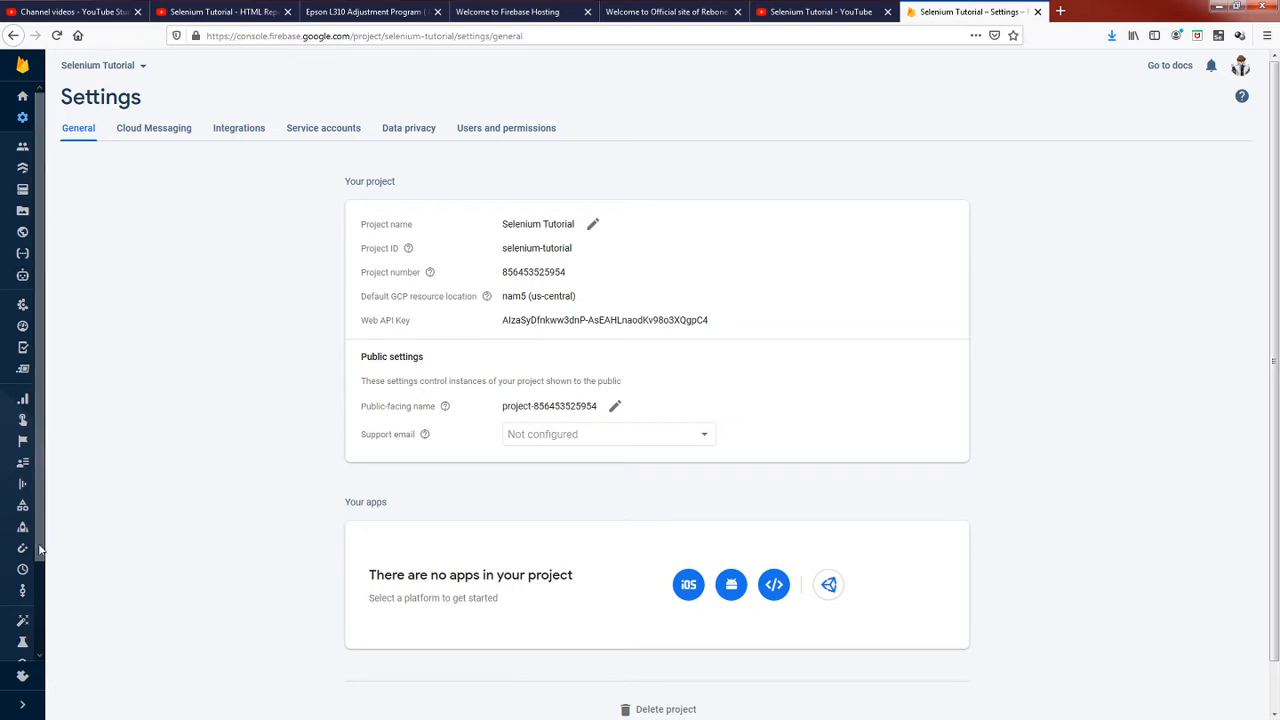
pyautogui.scroll(-2, 25, 560)
pyautogui.scroll(-1, 22, 650)
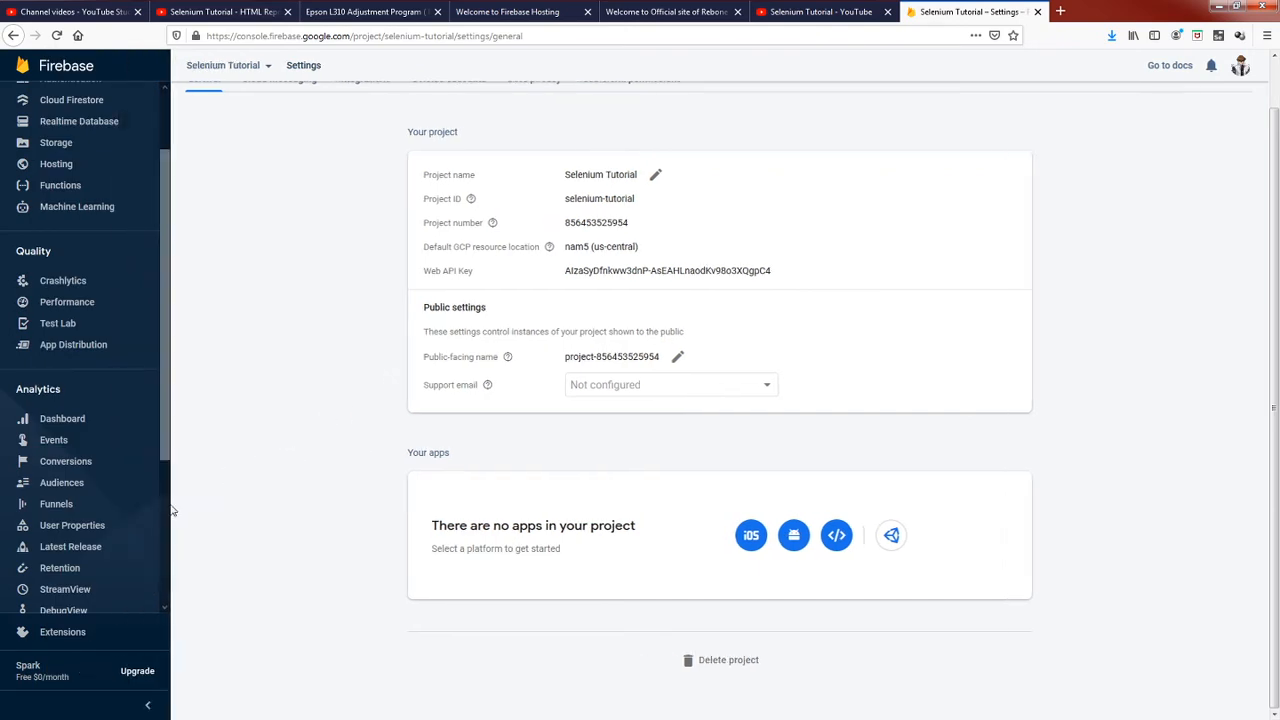
pyautogui.scroll(-3, 168, 580)
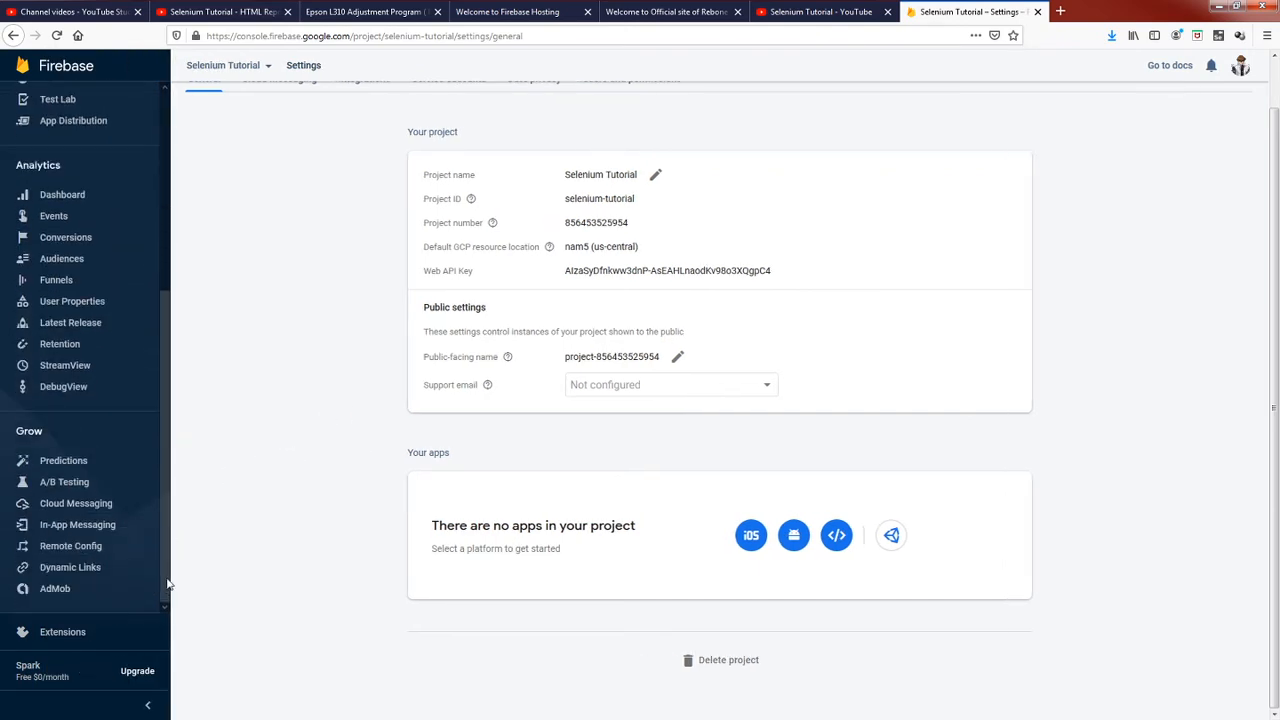
pyautogui.scroll(1, 672, 296)
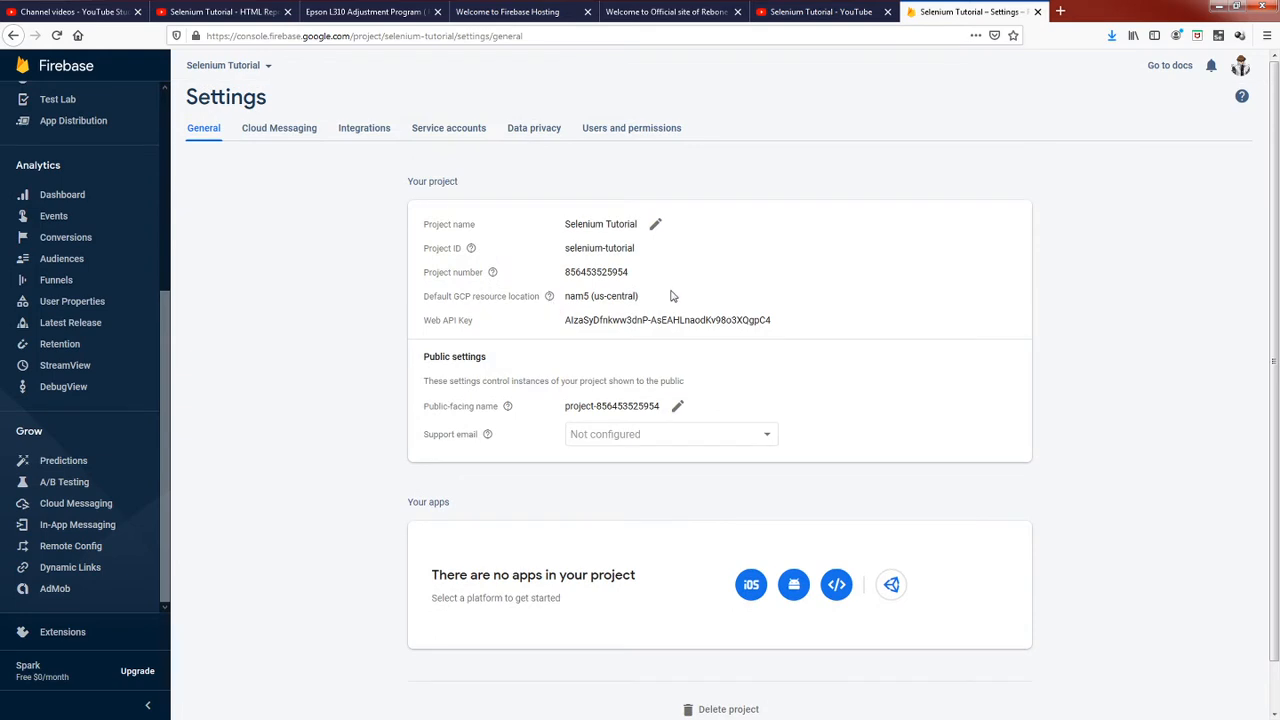
# Search the web for "download vs code" in a new browser tab and open the Windows option on the official download page.
pyautogui.click(1061, 12)
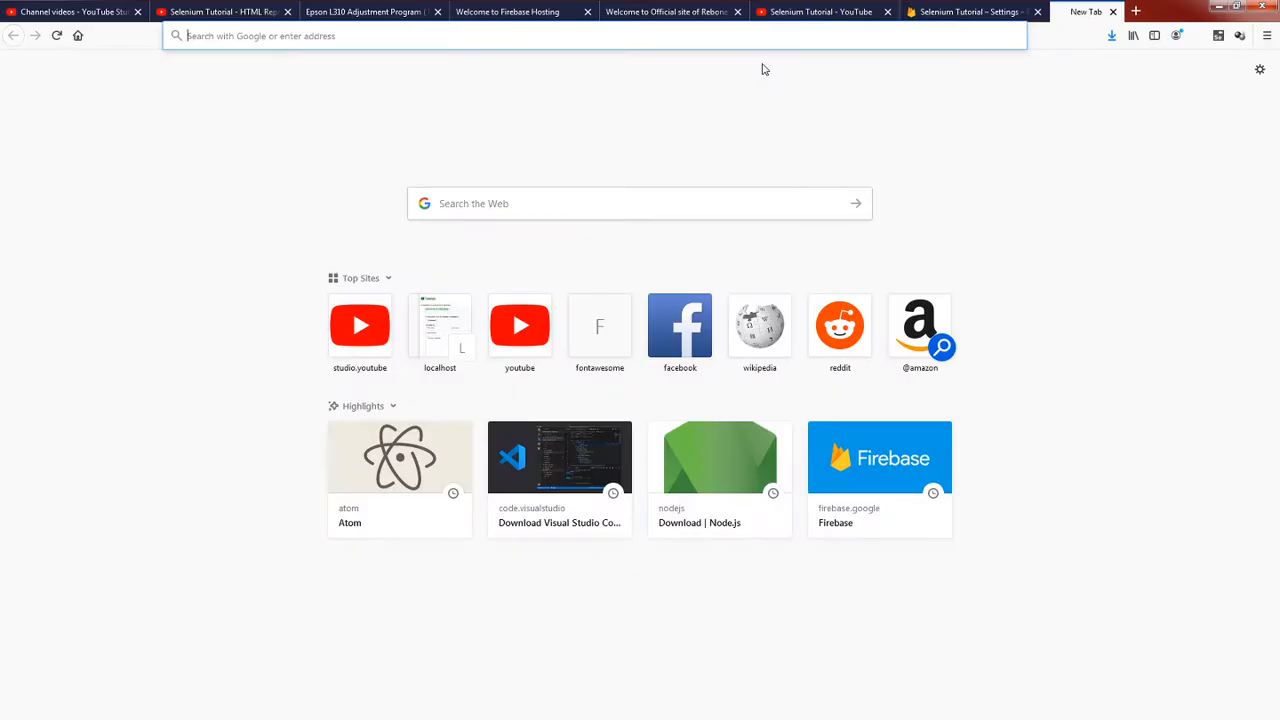
pyautogui.click(604, 206)
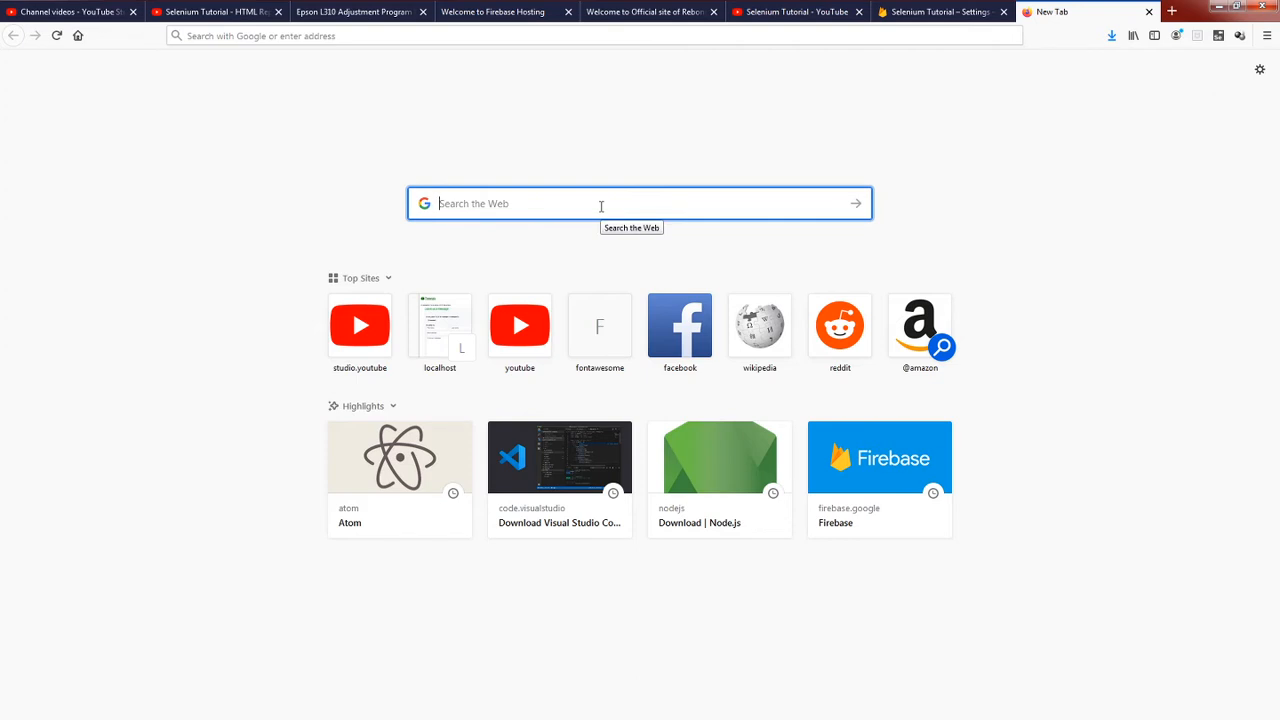
pyautogui.write('downl')
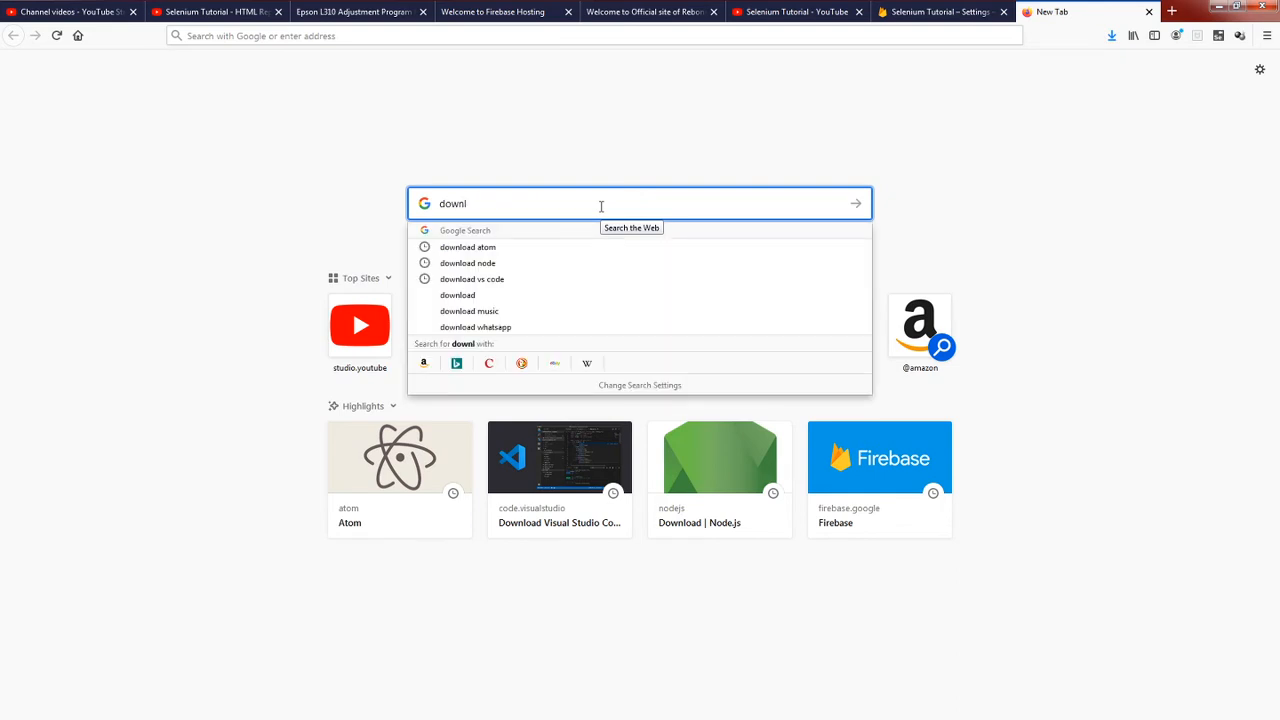
pyautogui.write('oad vs code')
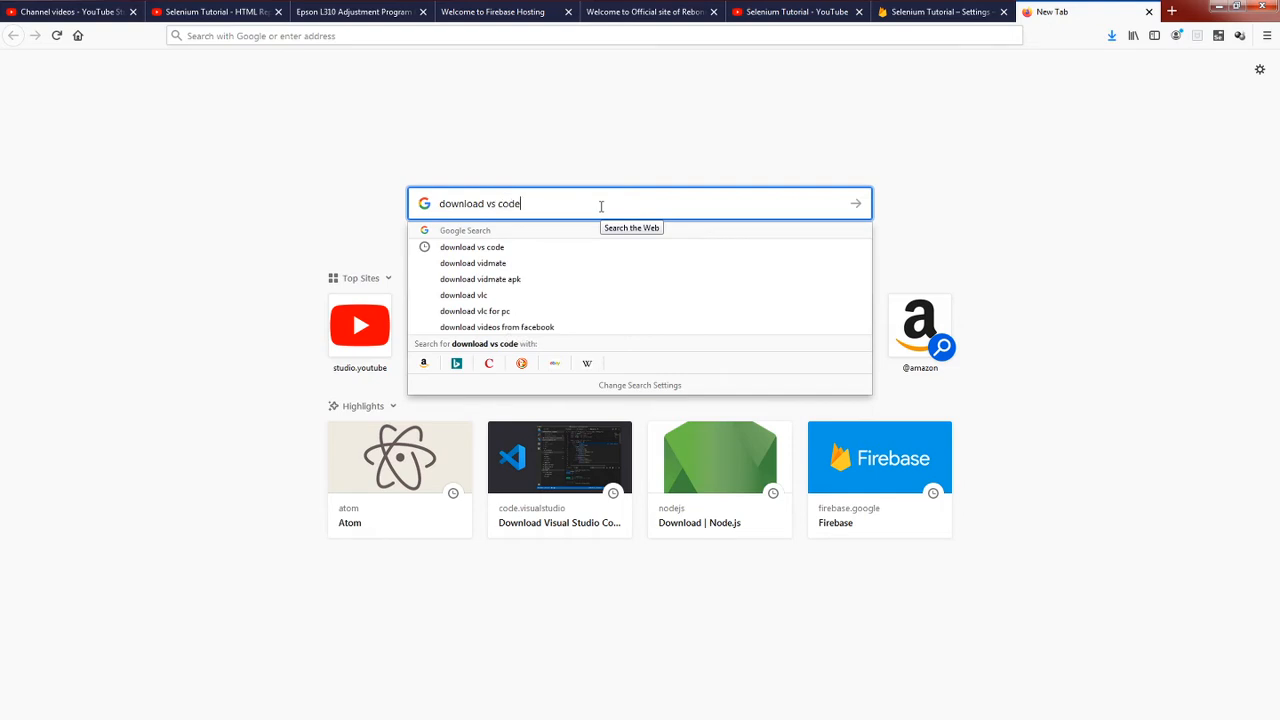
pyautogui.press('Return')
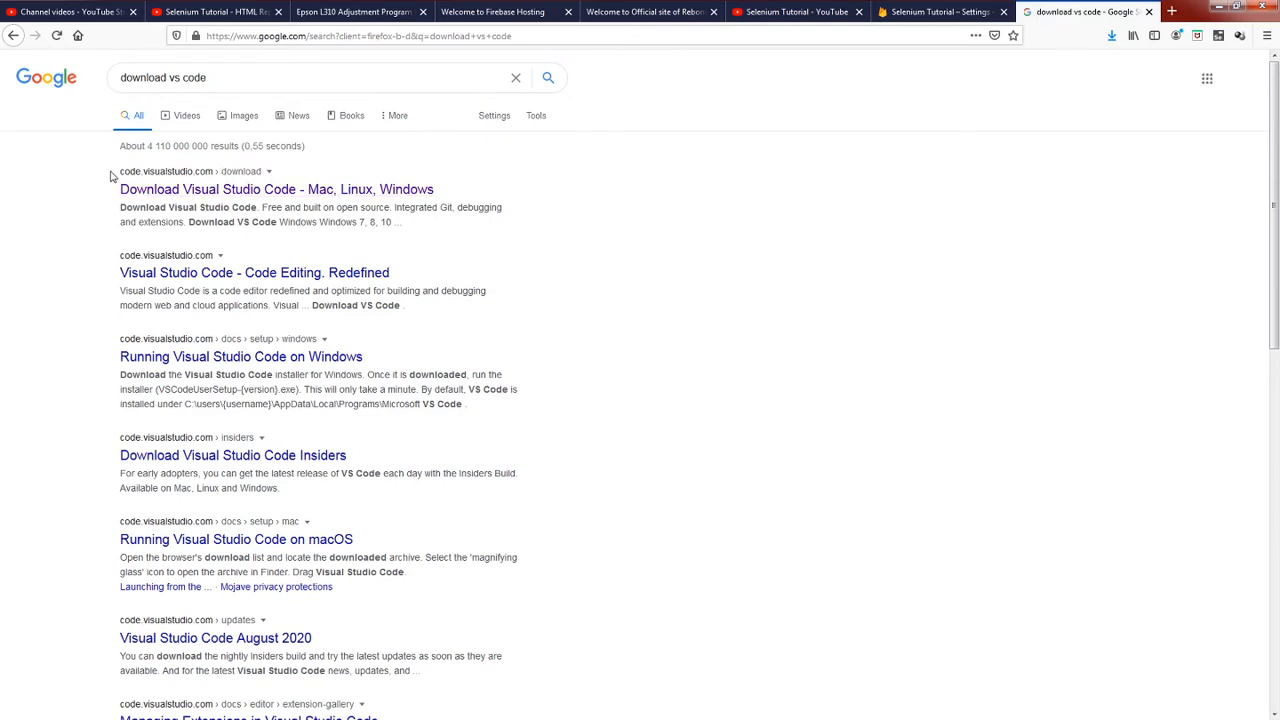
pyautogui.click(175, 176)
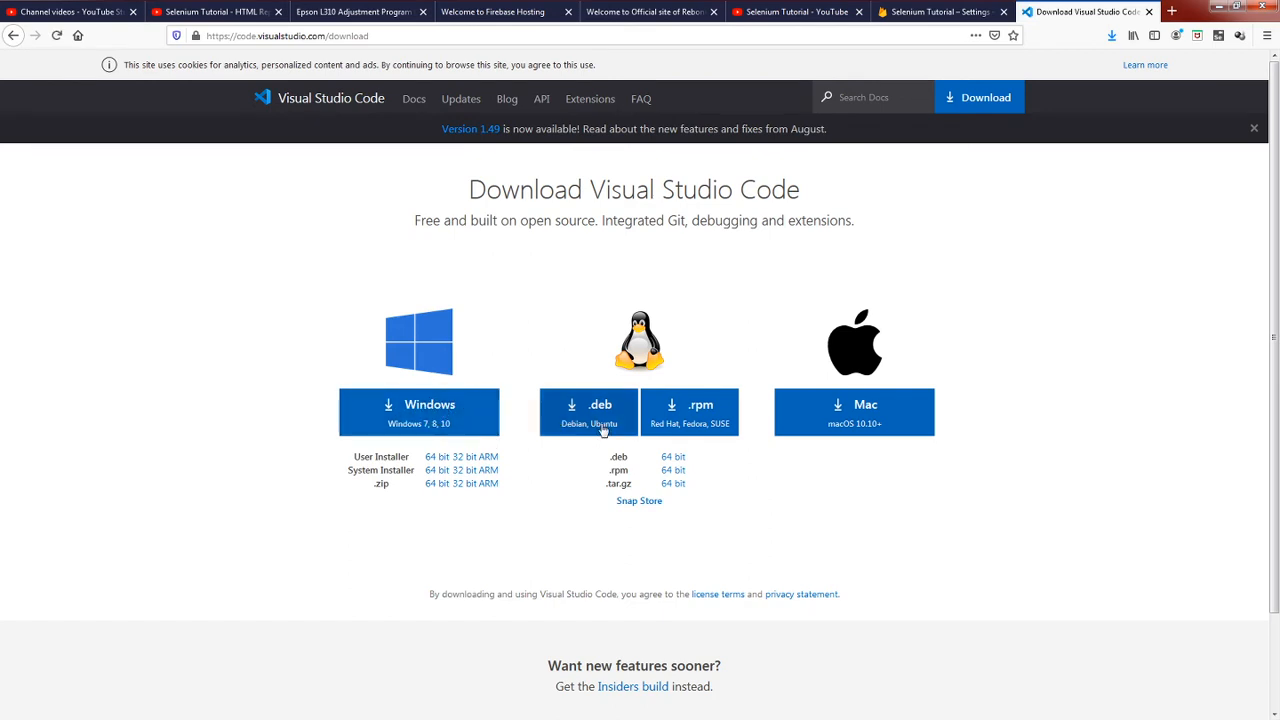
pyautogui.click(450, 424)
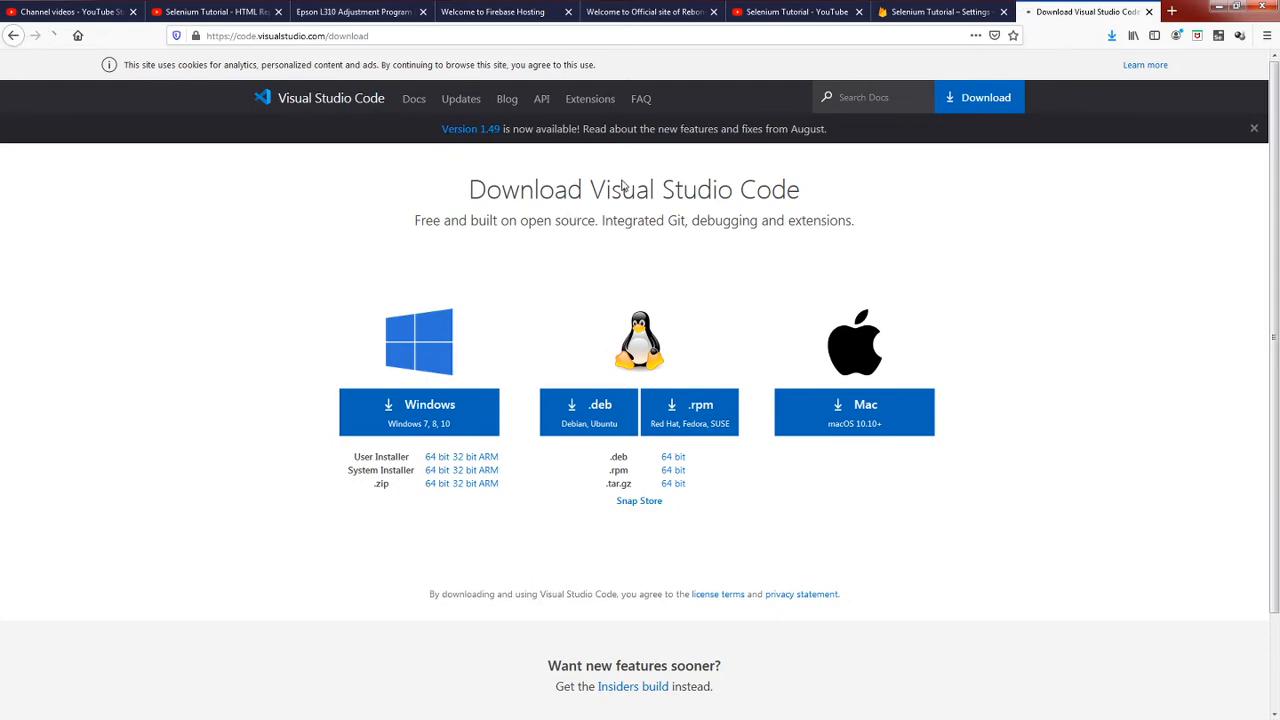
# Return to the search results, search for "download atom", open the Atom website, and close it after viewing.
pyautogui.hotkey('alt', 'Left')
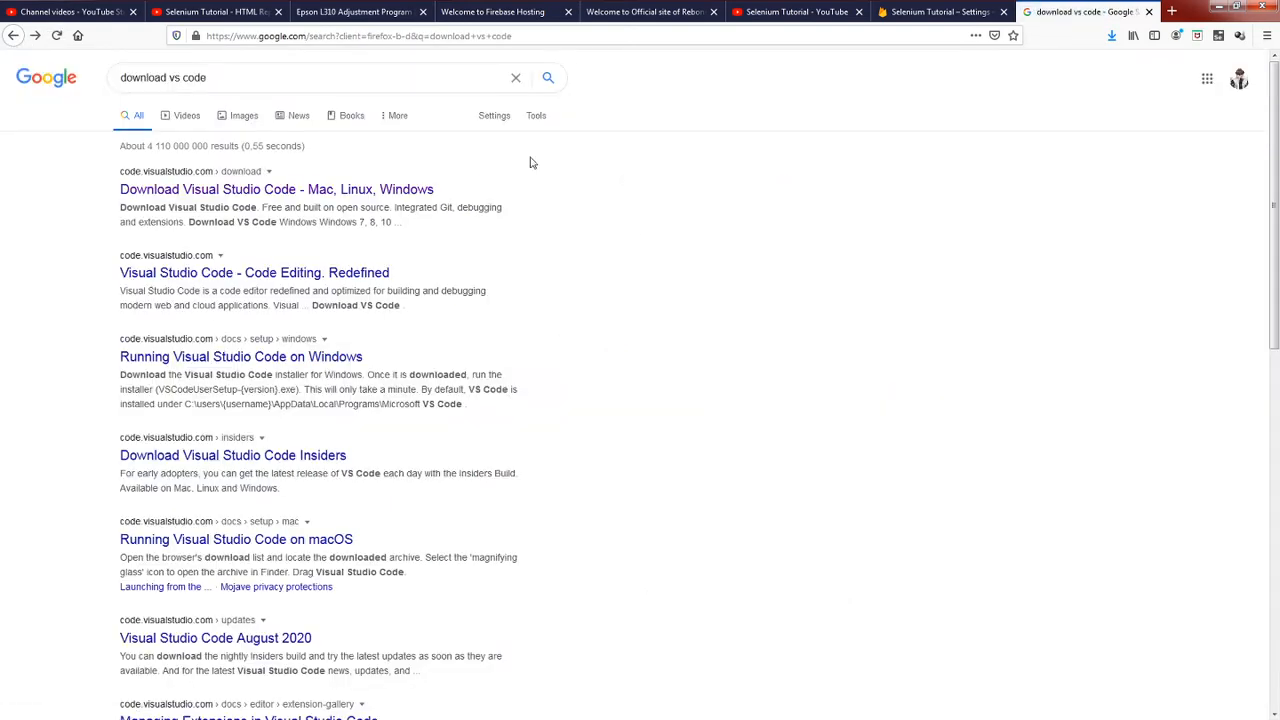
pyautogui.moveTo(216, 77); pyautogui.dragTo(178, 77)
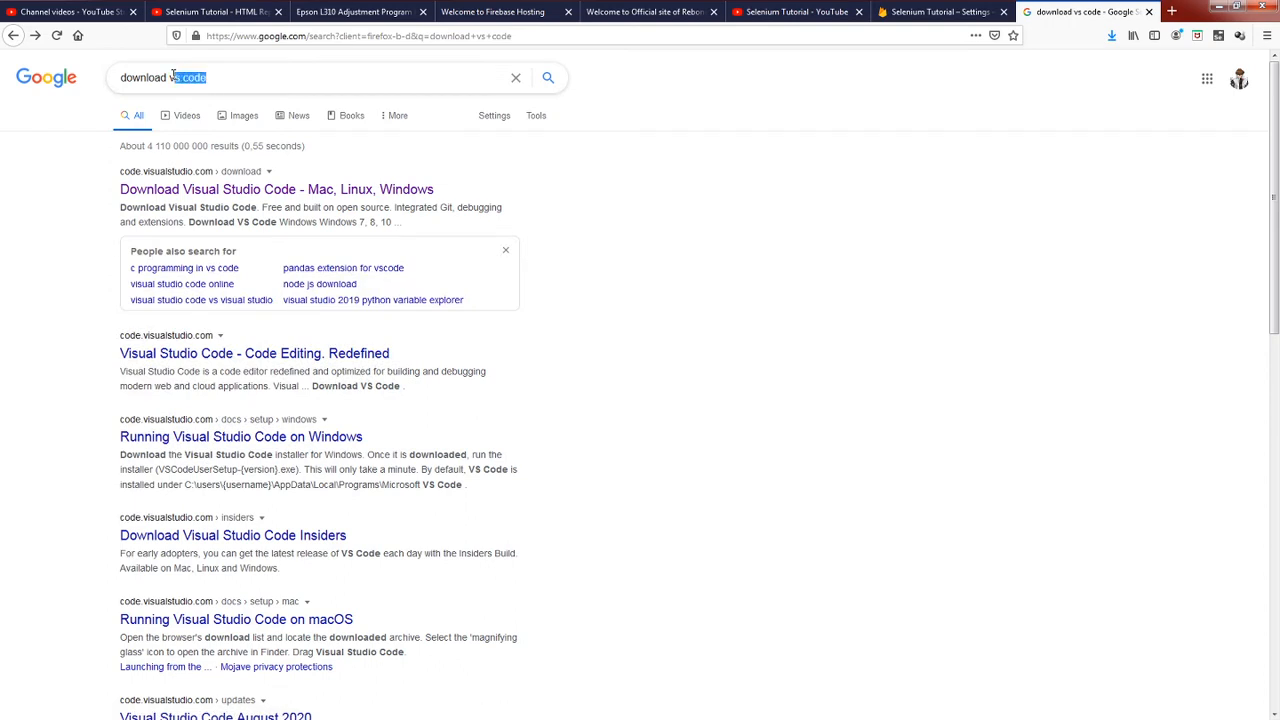
pyautogui.write('ato')
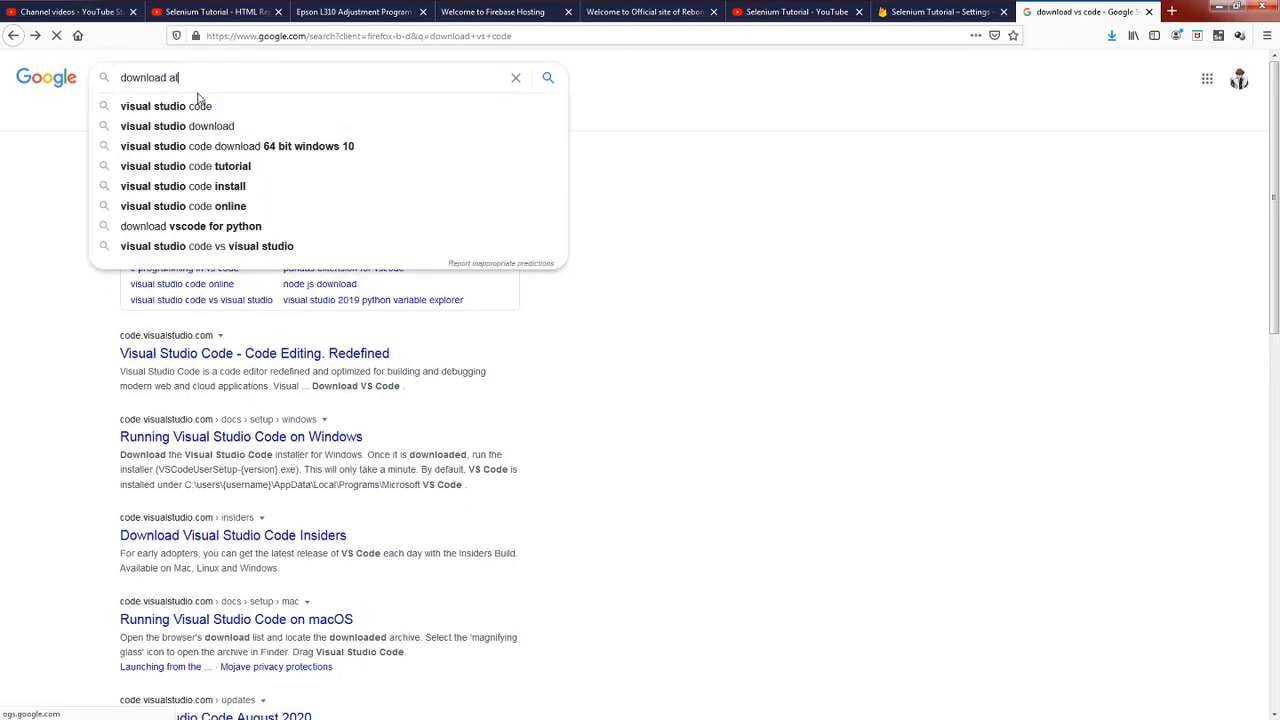
pyautogui.write('m')
pyautogui.press('Return')
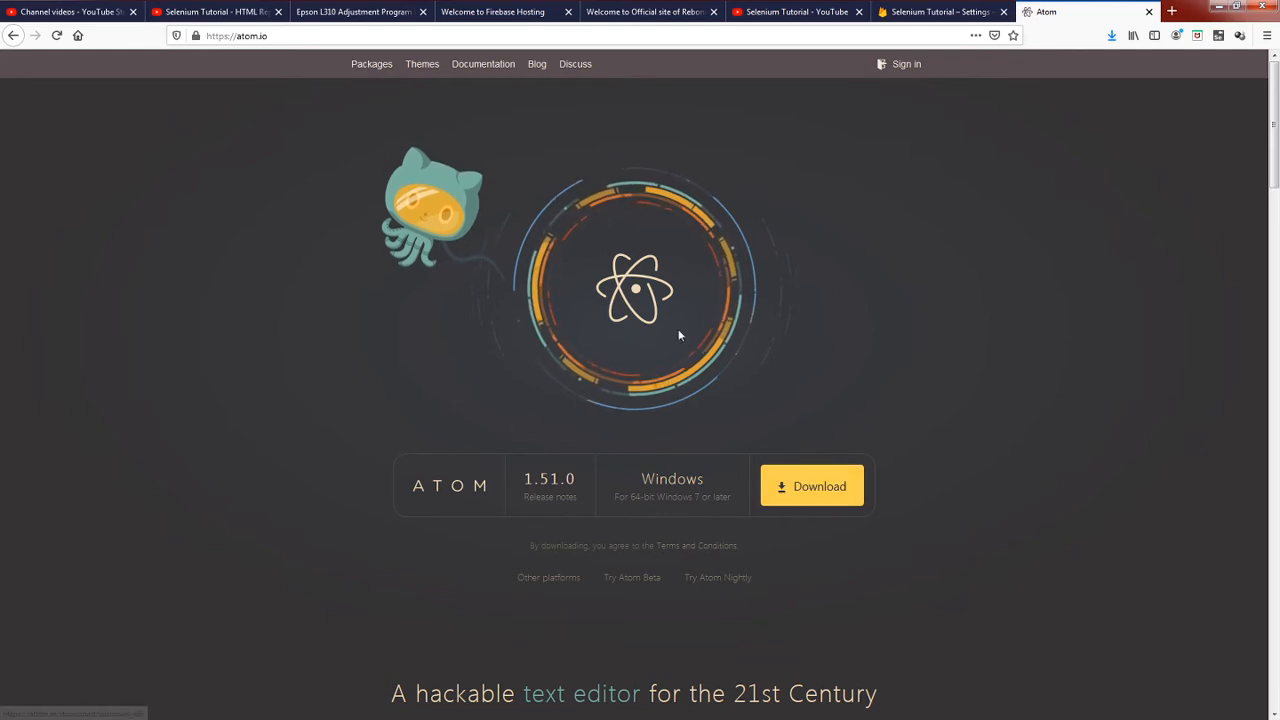
pyautogui.click(1149, 11)
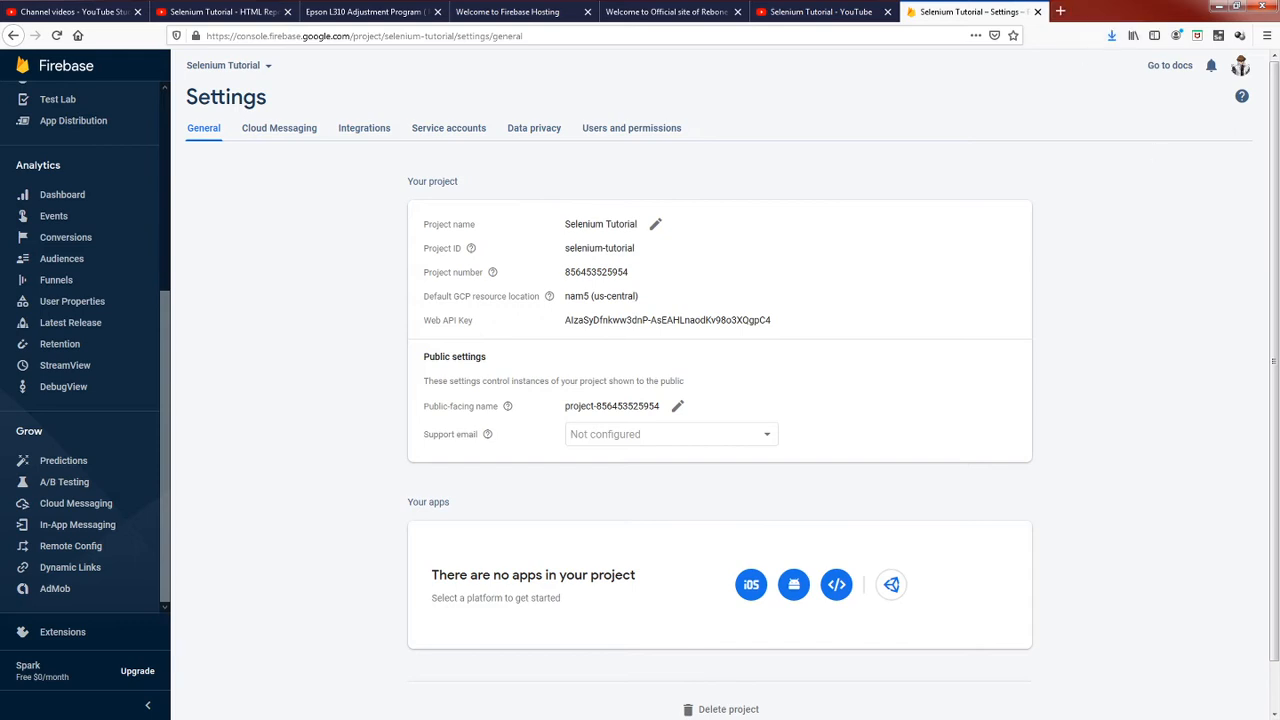
# Search for "download node js" in a new browser tab, view the official Node.js downloads page, and close it.
pyautogui.click(1060, 11)
pyautogui.click(682, 202)
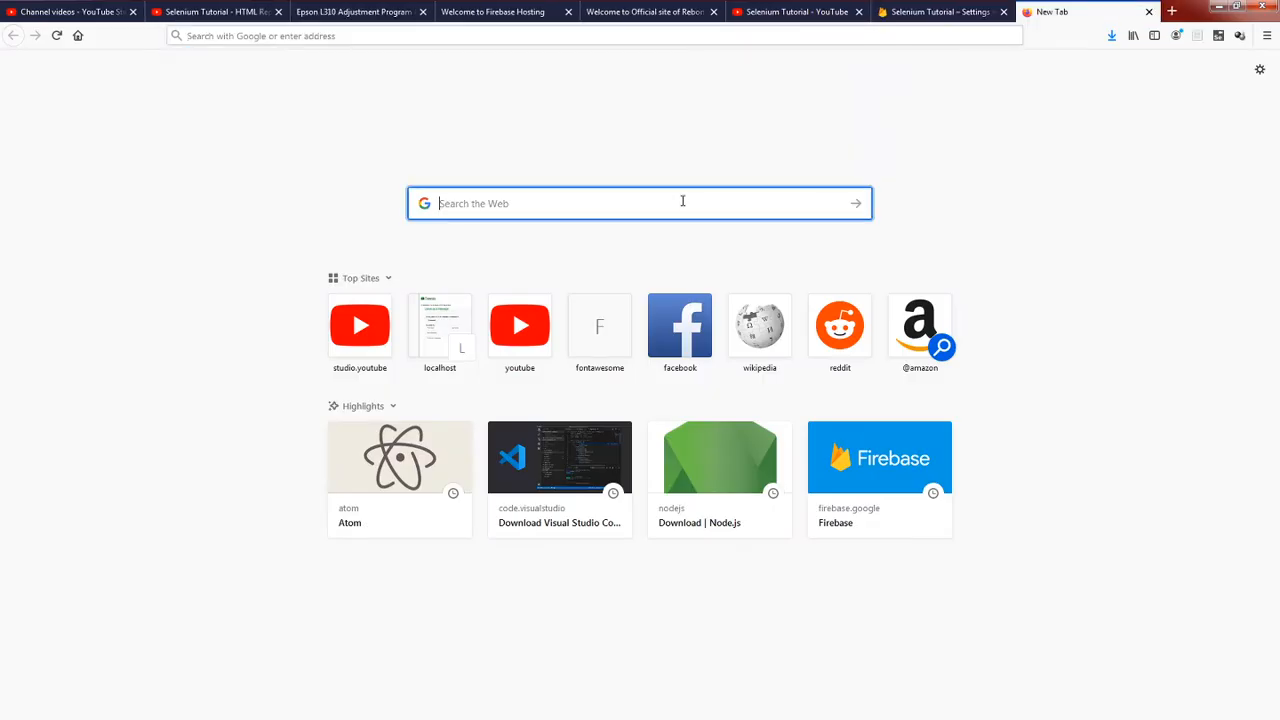
pyautogui.write('do')
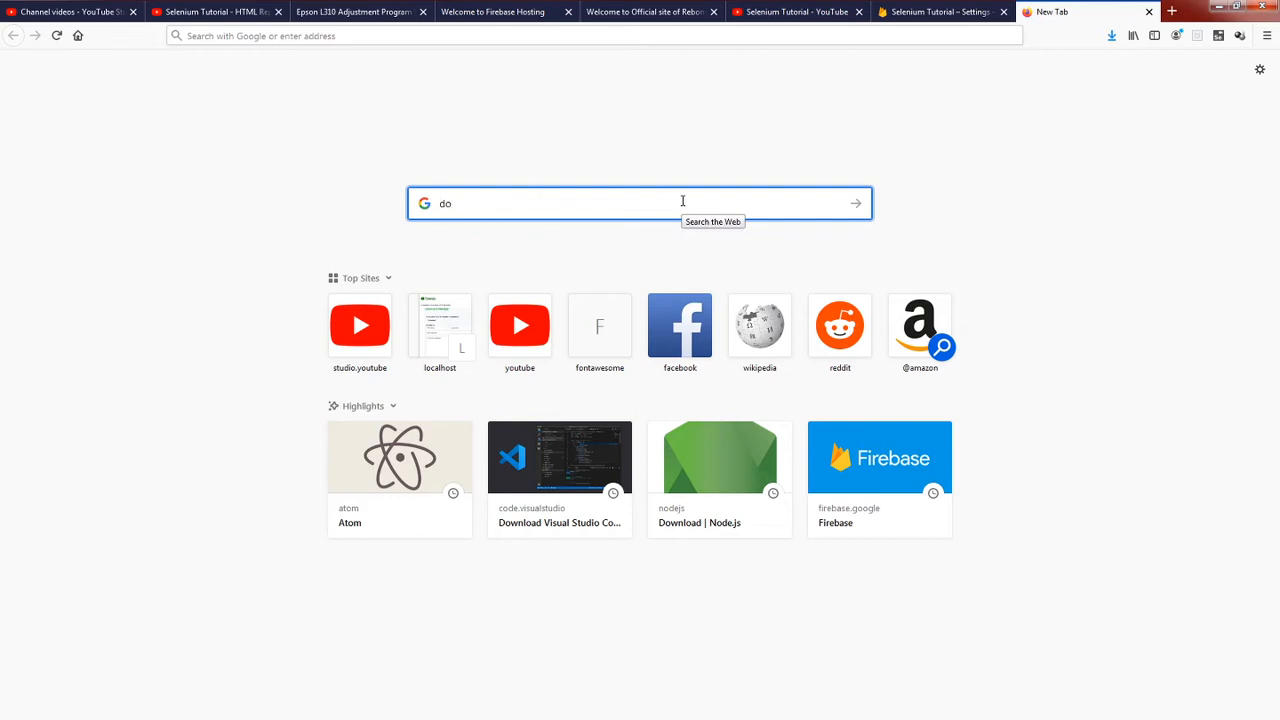
pyautogui.write('a')
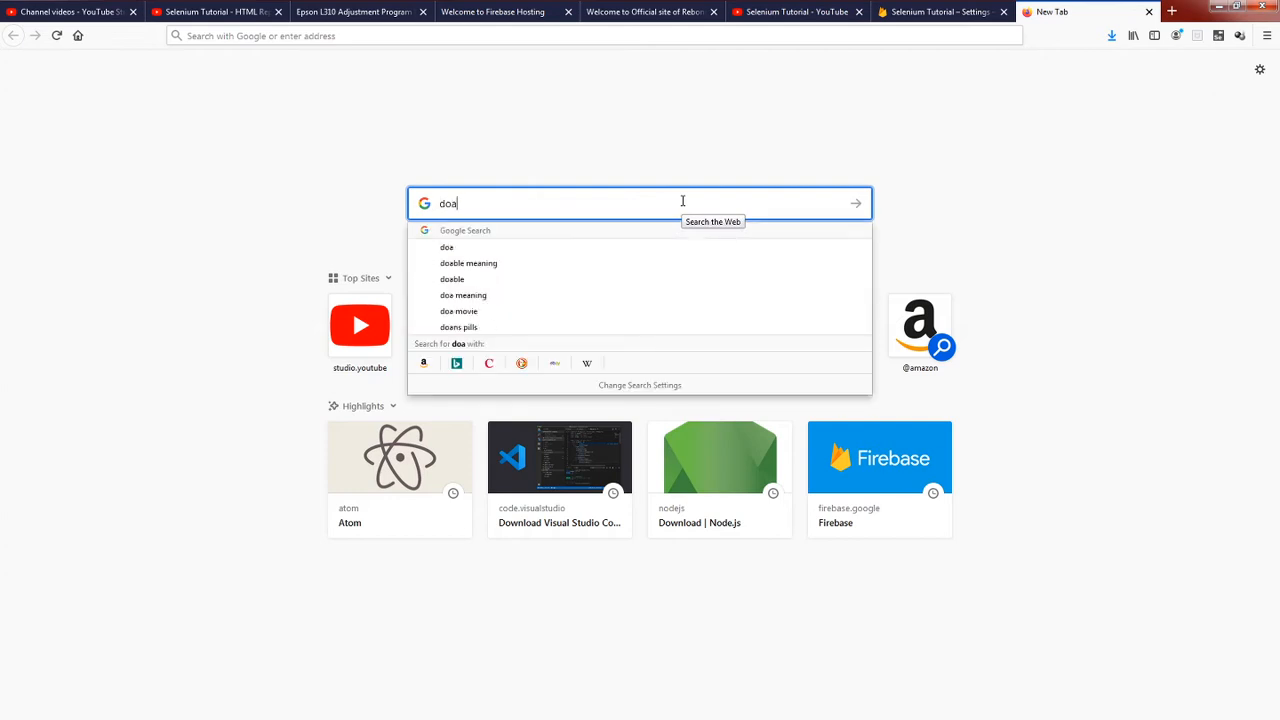
pyautogui.press('BackSpace')
pyautogui.write('wnload')
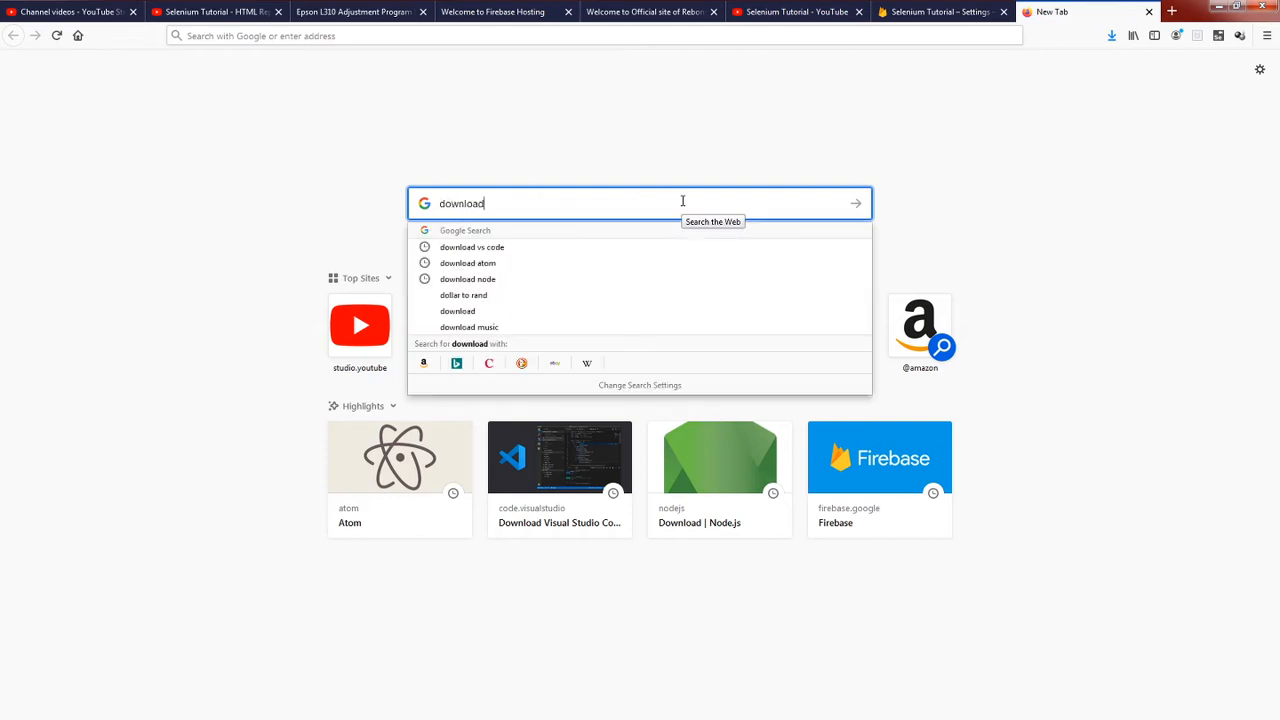
pyautogui.write(' node js')
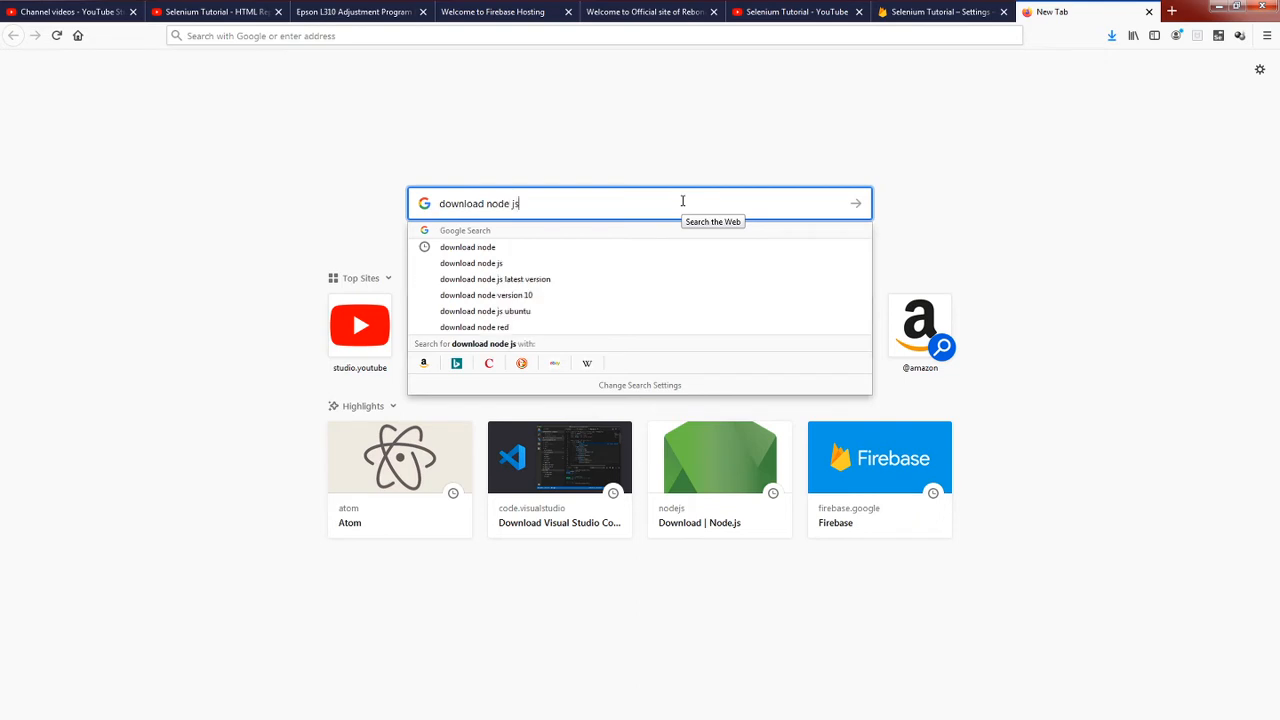
pyautogui.press('Return')
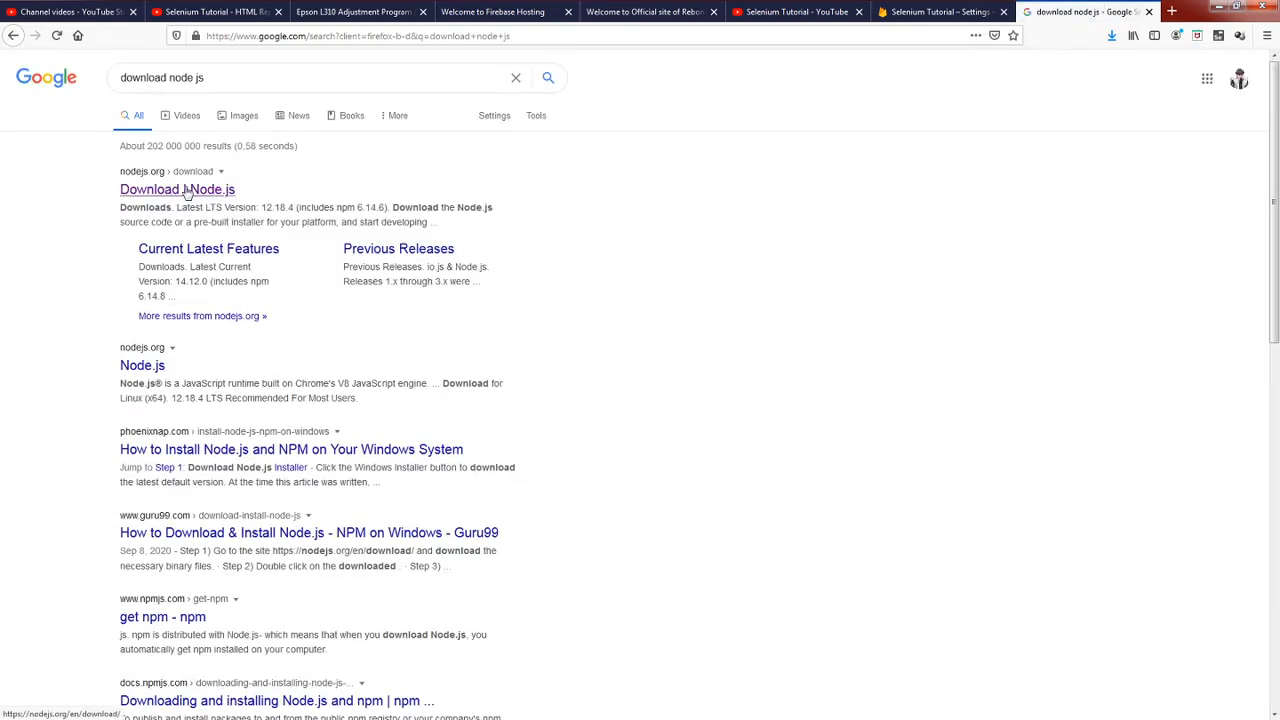
pyautogui.click(449, 240)
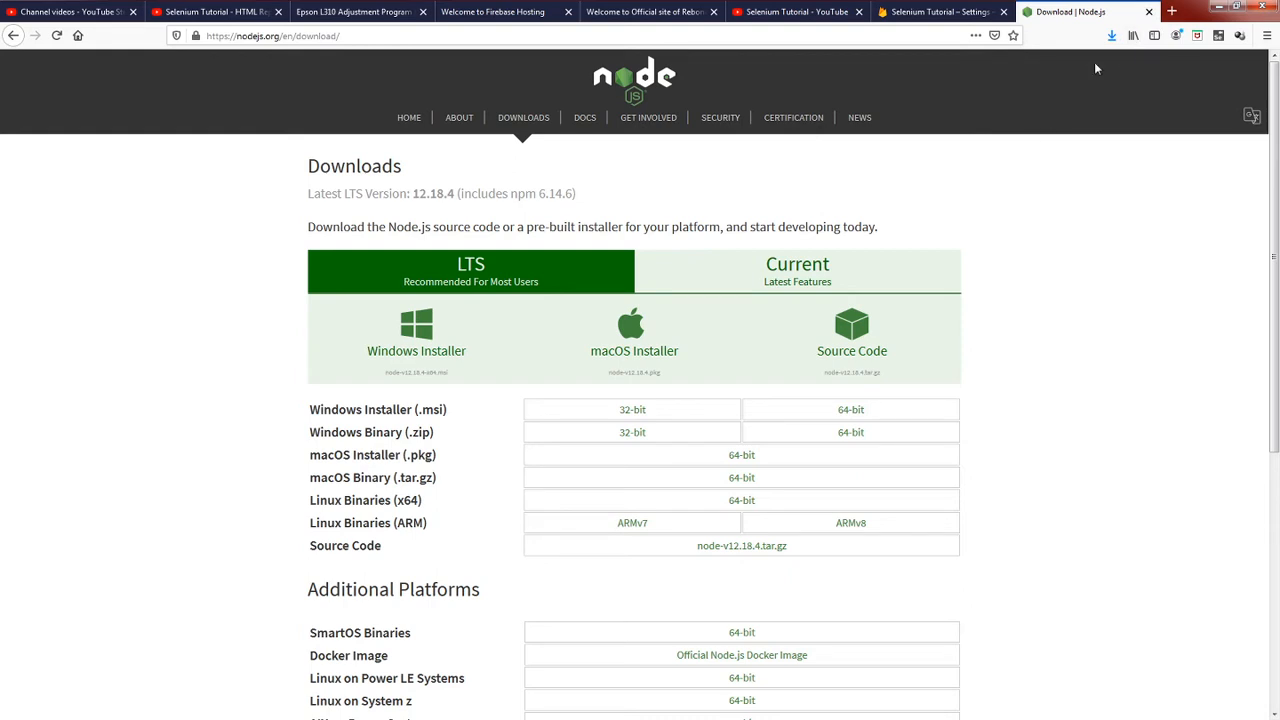
pyautogui.click(1149, 12)
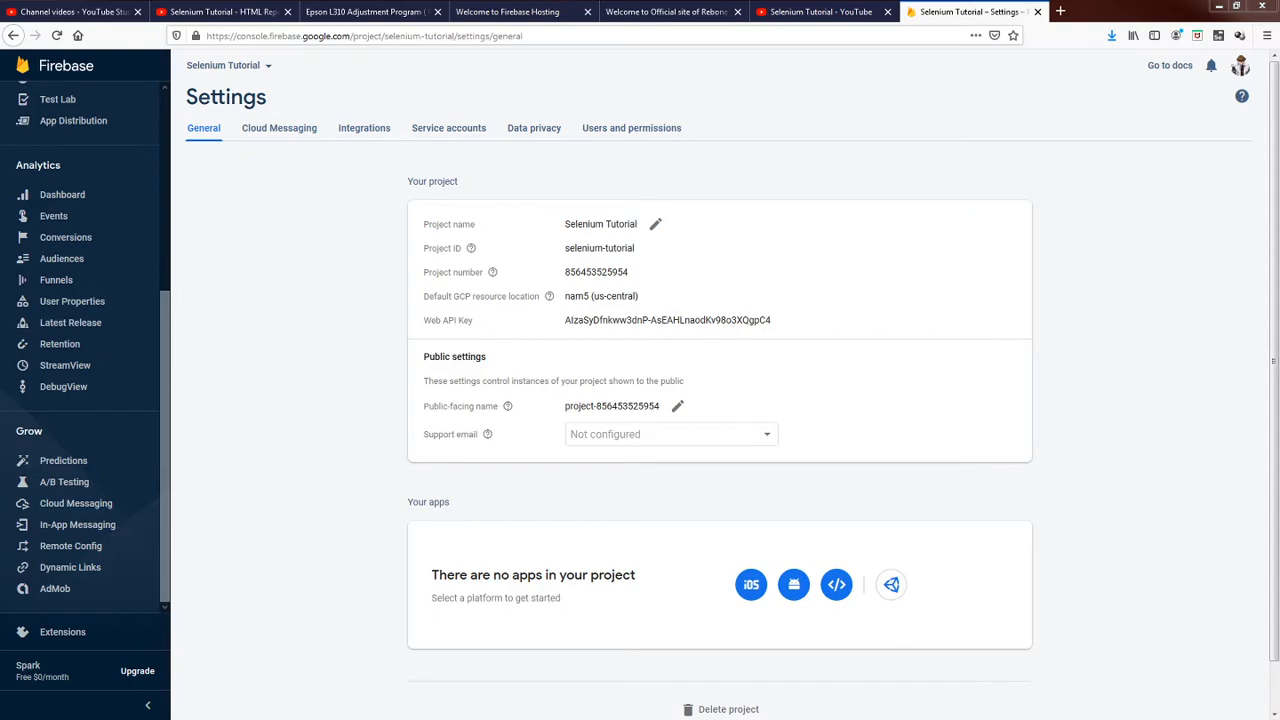
# Bring up the projects folder in Windows Explorer and open its Selenium Report folder.
pyautogui.moveTo(1279, 36); pyautogui.dragTo(831, 60)
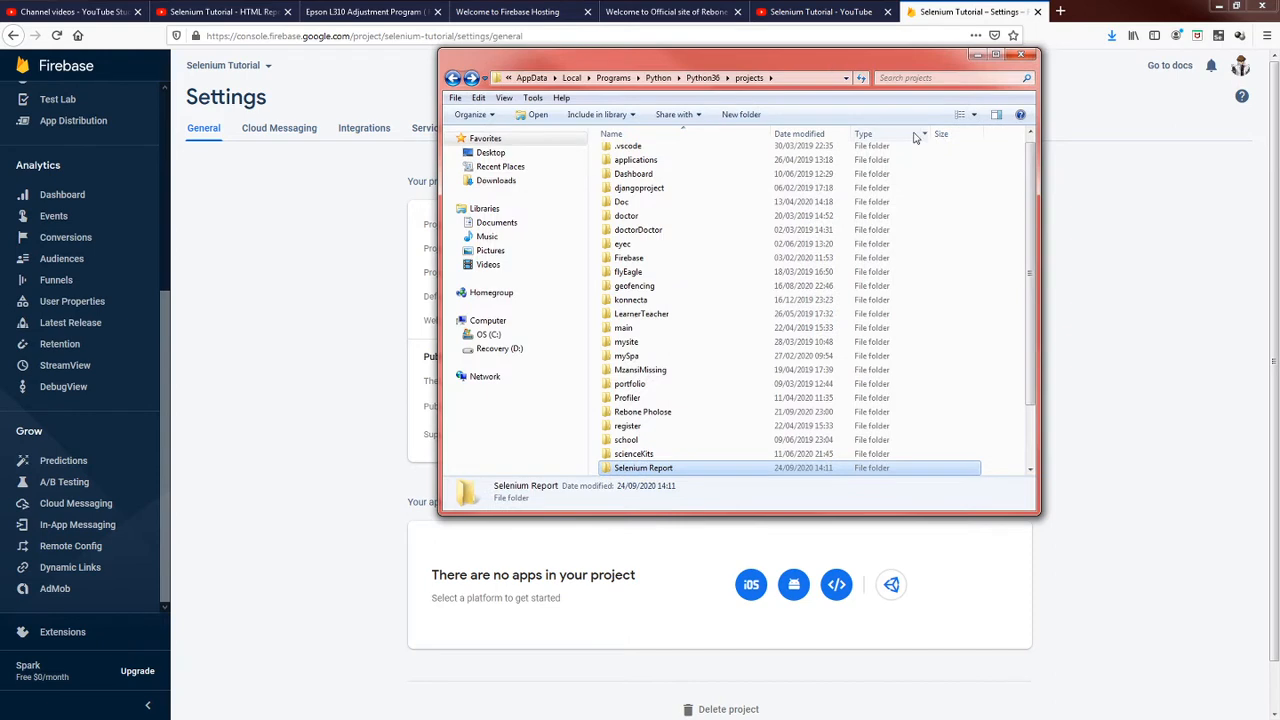
pyautogui.doubleClick(660, 470)
pyautogui.moveTo(731, 102); pyautogui.dragTo(715, 86)
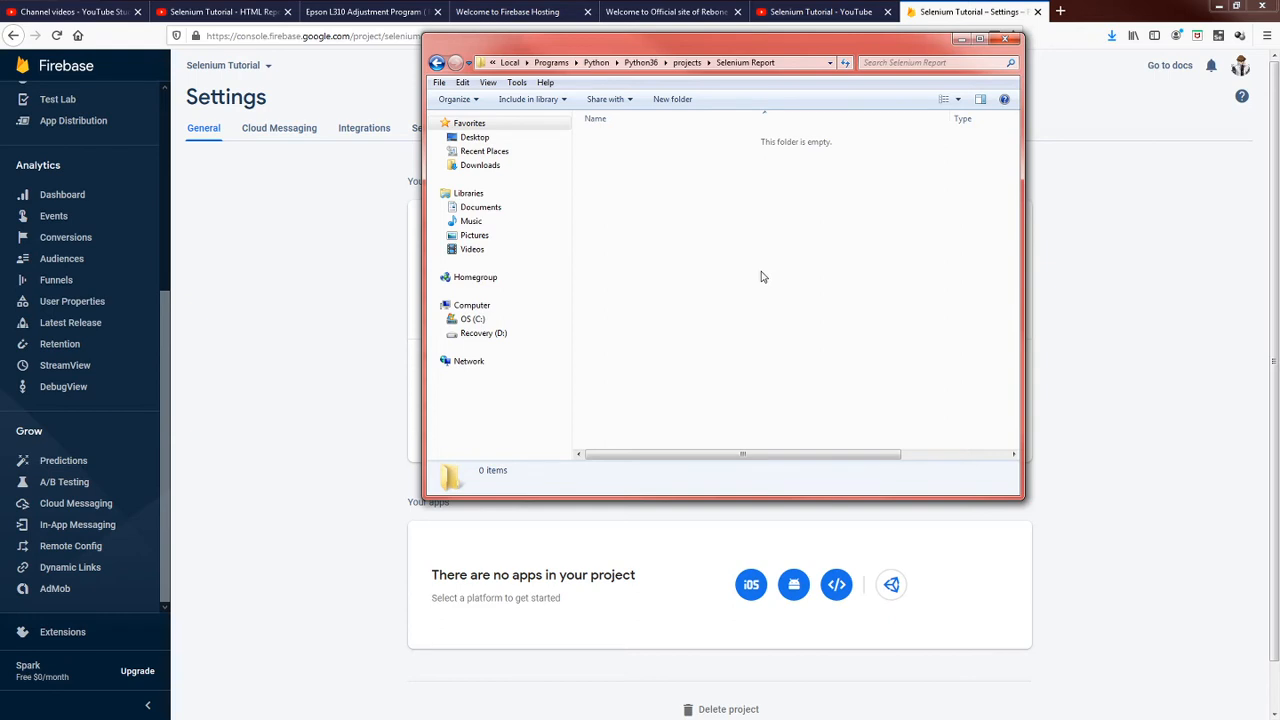
# Open a command window in the Selenium Report folder and run "code ." to launch Visual Studio Code there.
pyautogui.rightClick(703, 215)
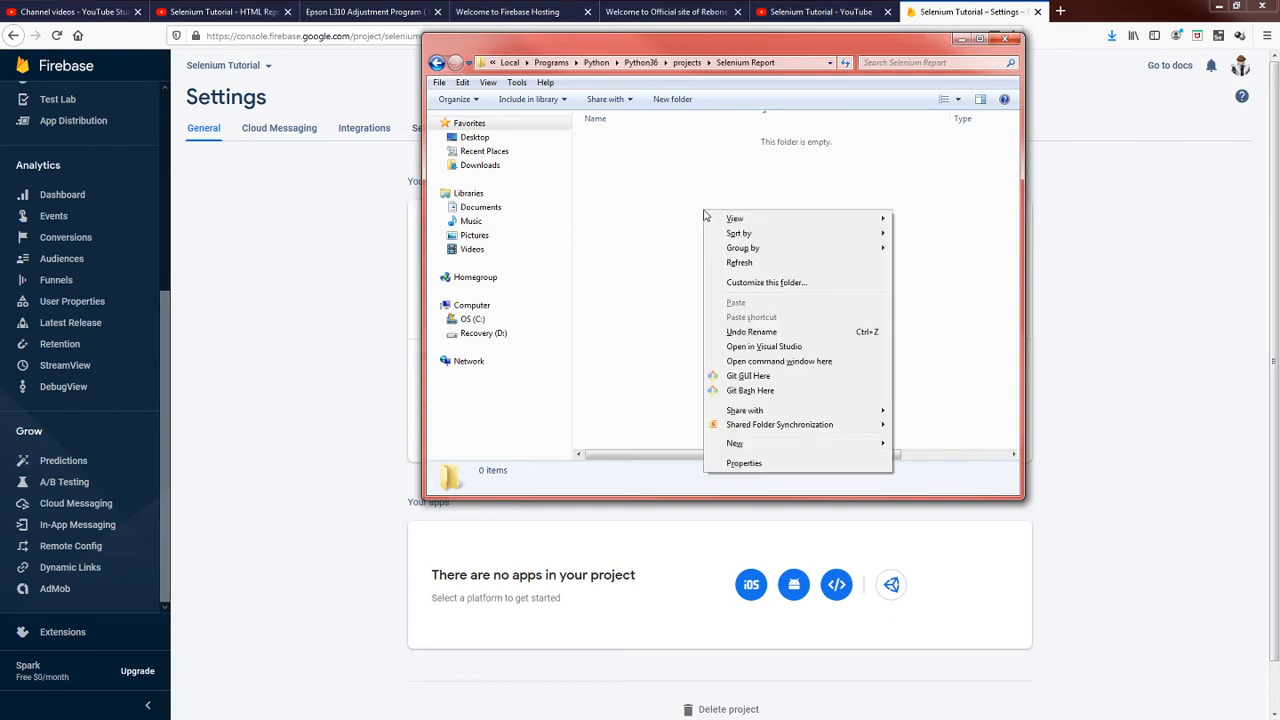
pyautogui.click(782, 362)
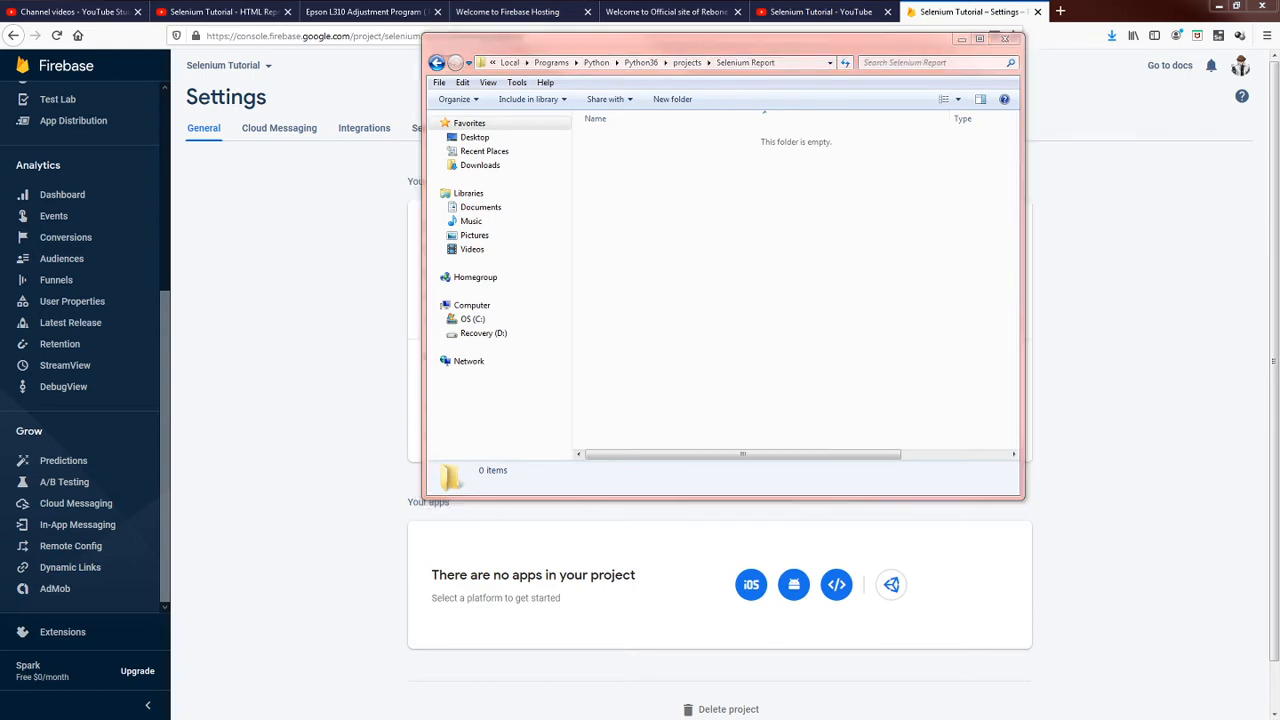
pyautogui.moveTo(1279, 44); pyautogui.dragTo(735, 118)
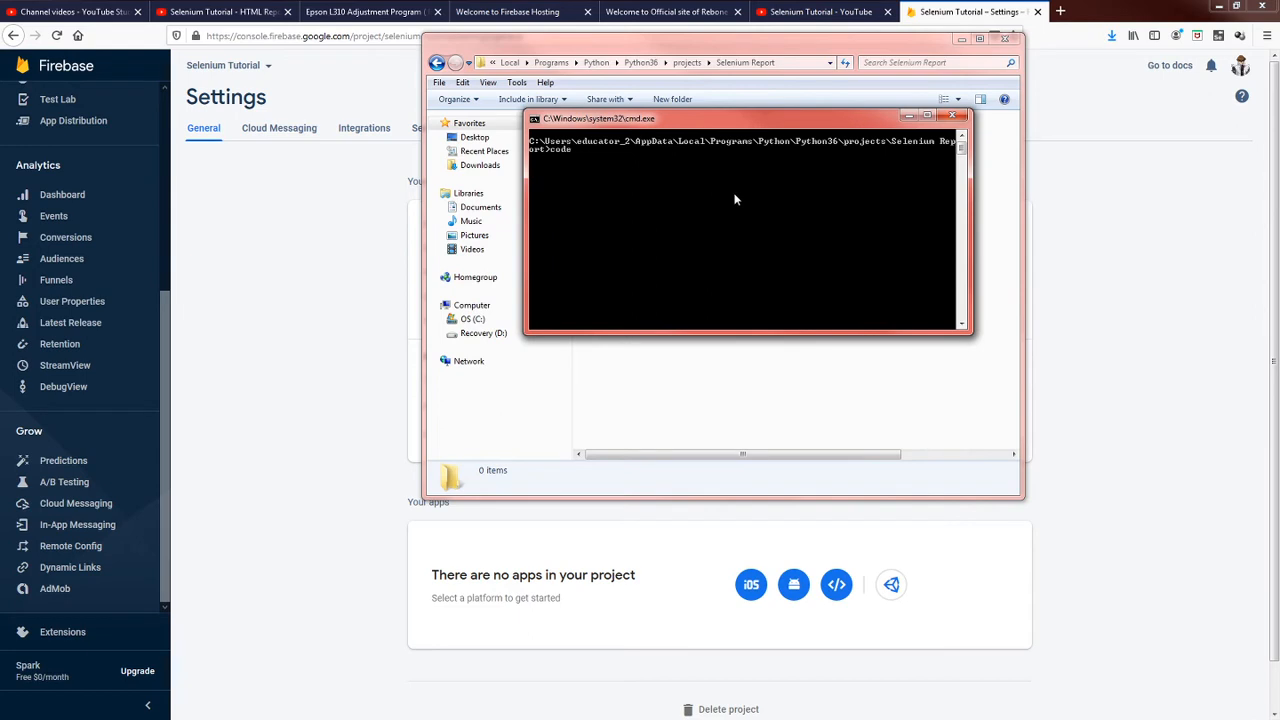
pyautogui.write('code .')
pyautogui.press('Return')
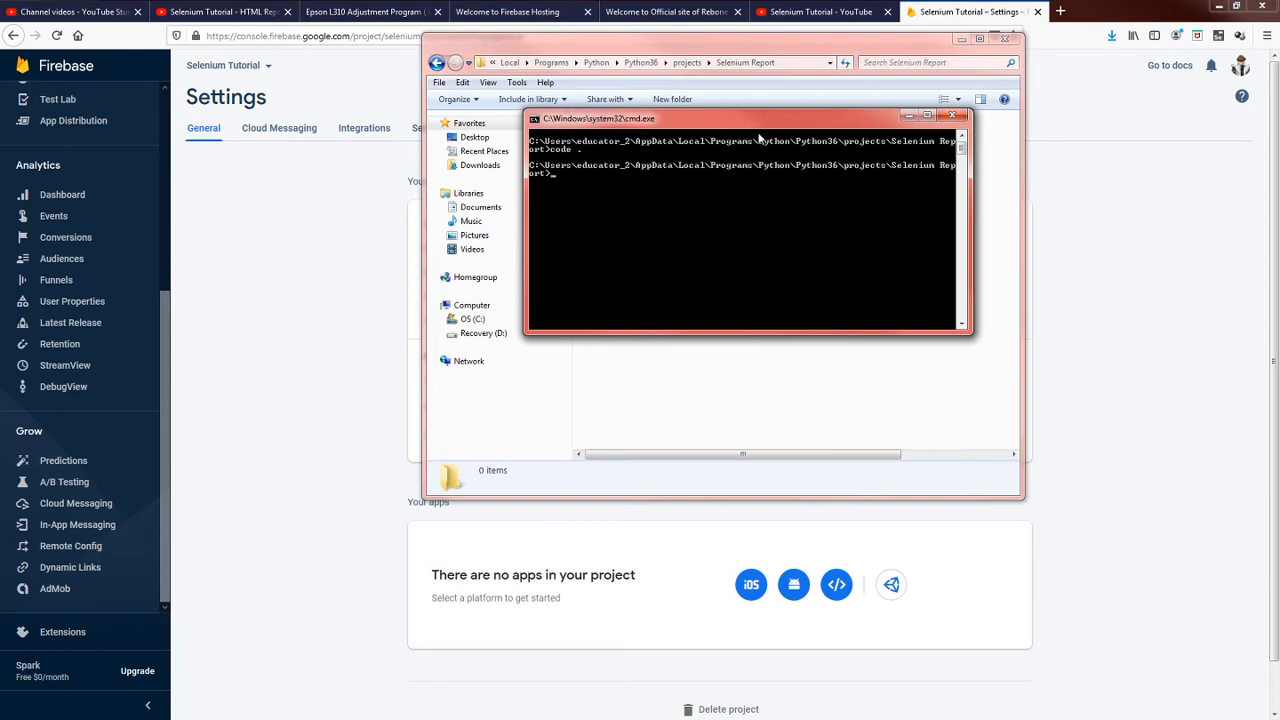
# Move the folder window off the Visual Studio Code window and close the command prompt.
pyautogui.moveTo(754, 122); pyautogui.dragTo(688, 134)
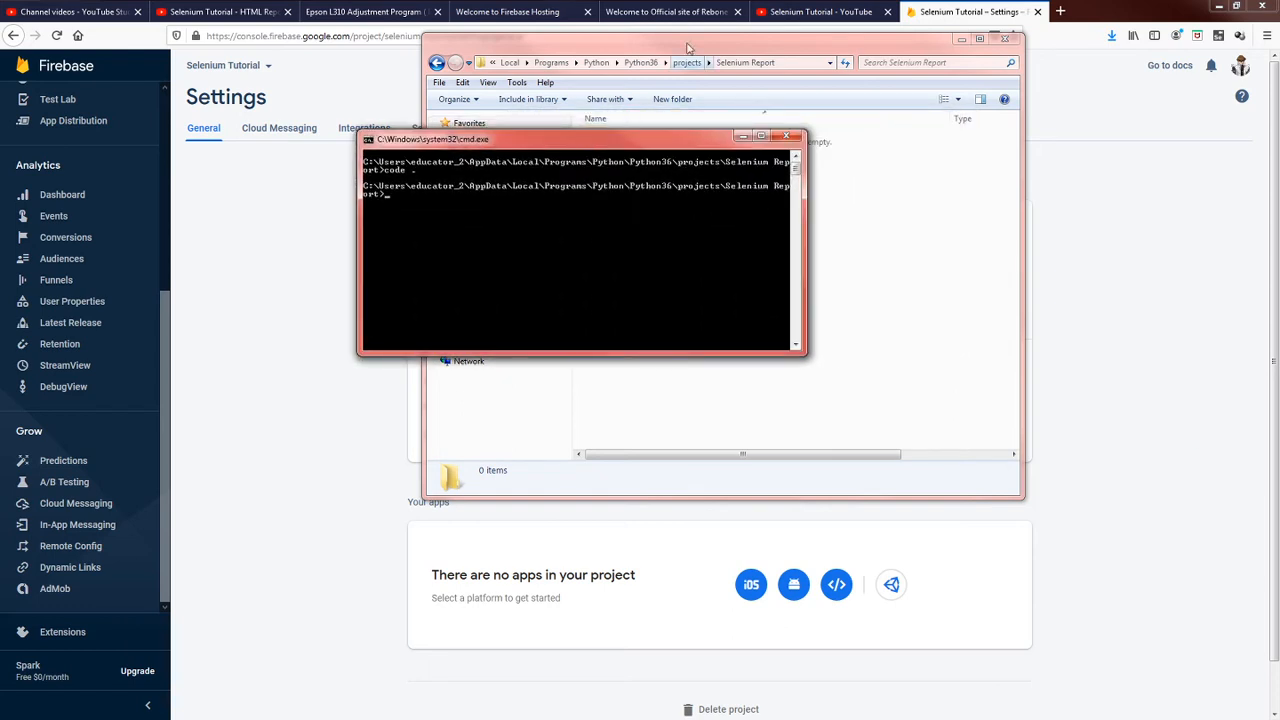
pyautogui.moveTo(684, 44); pyautogui.dragTo(760, 62)
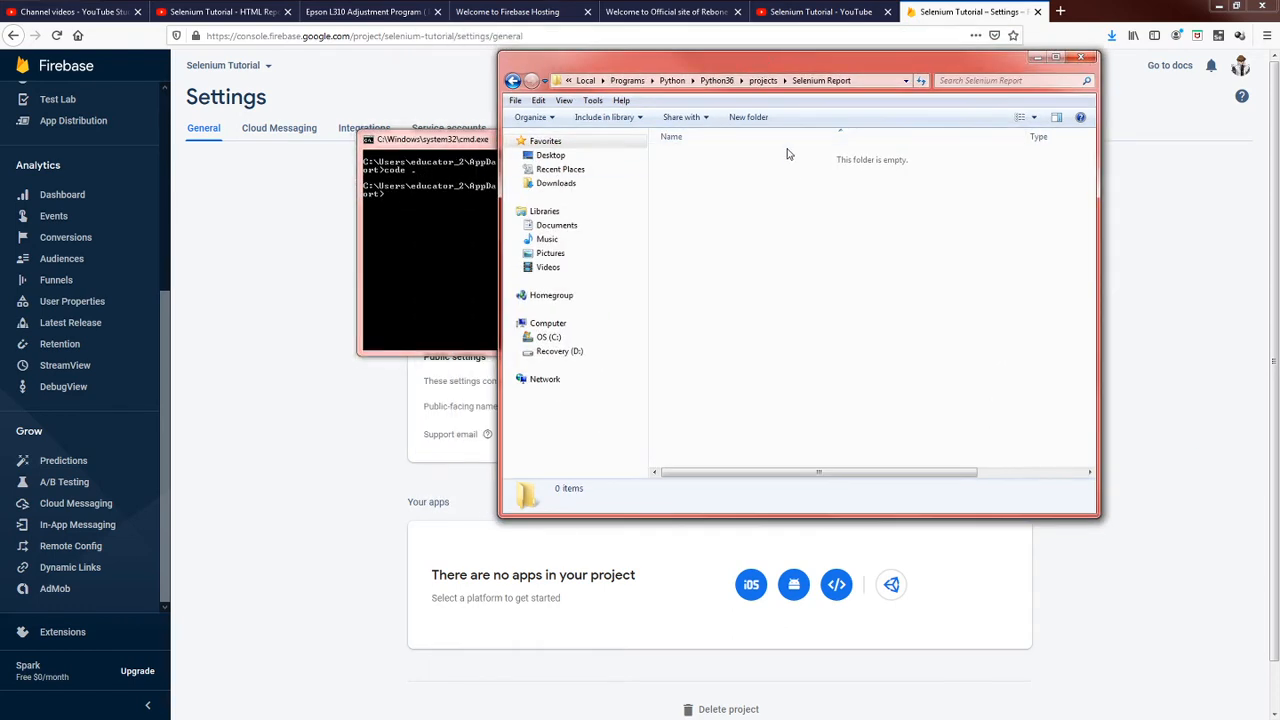
pyautogui.click(456, 217)
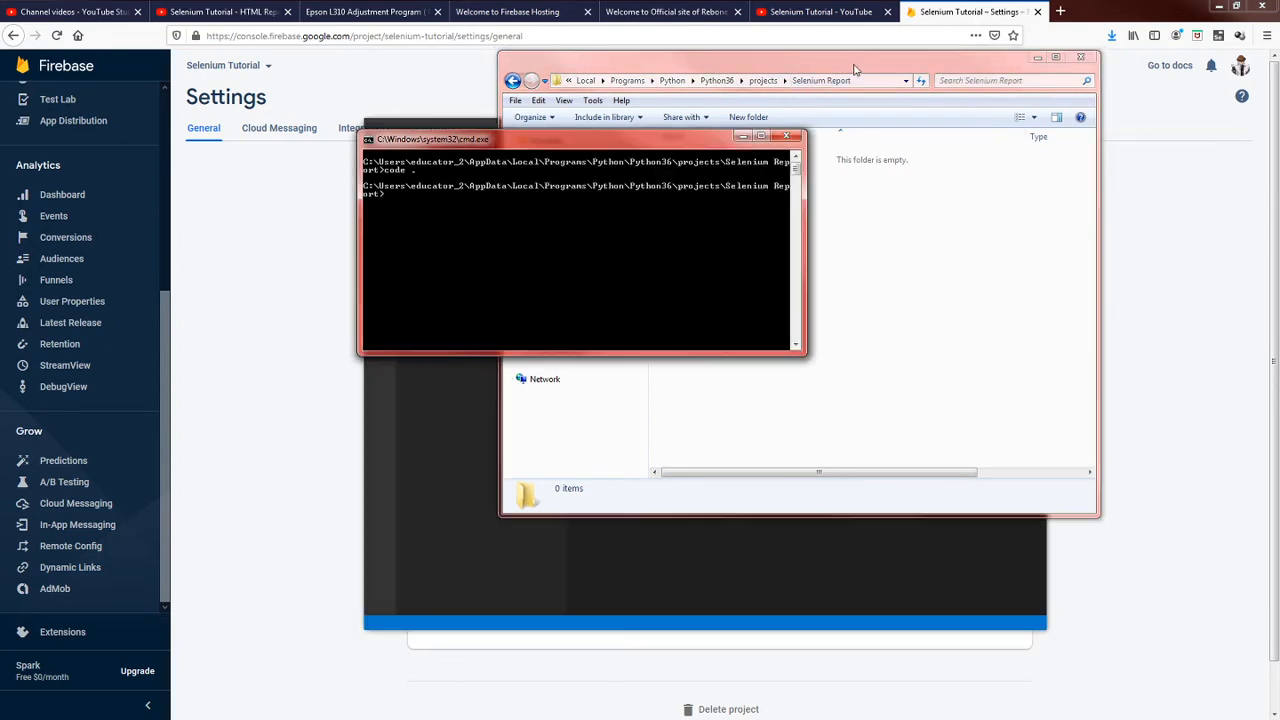
pyautogui.moveTo(853, 63); pyautogui.dragTo(1279, 150)
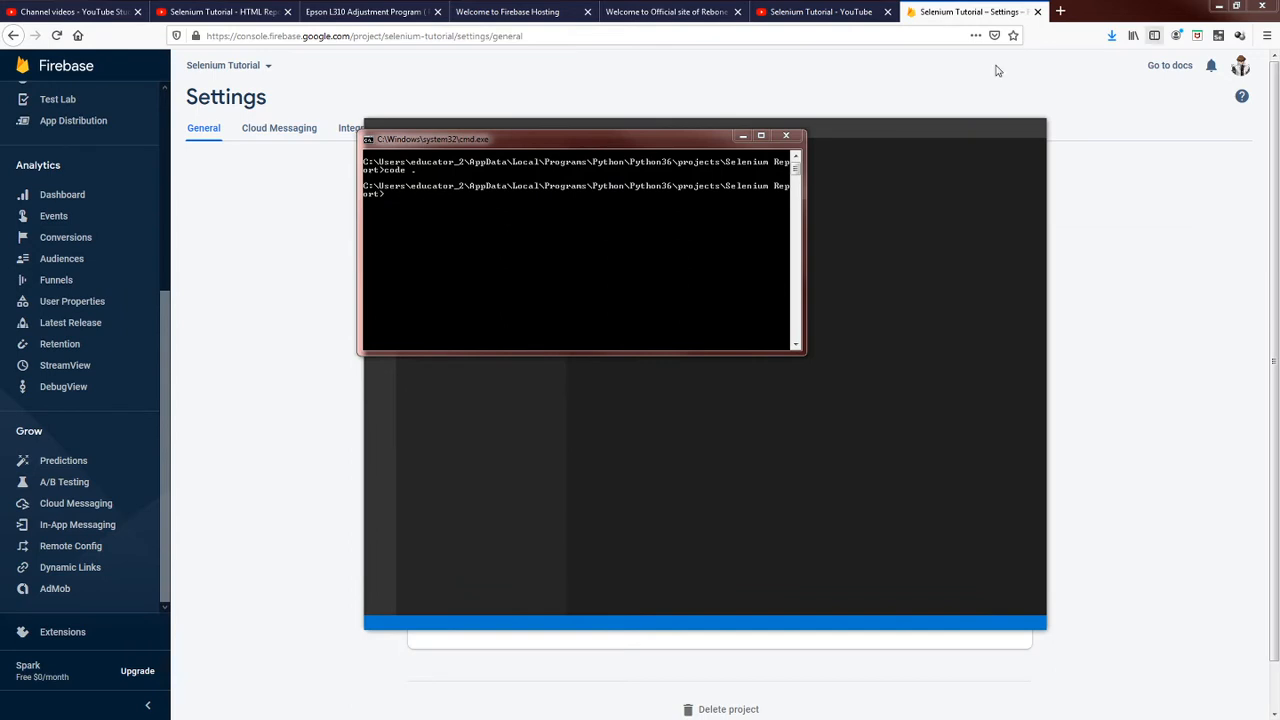
pyautogui.moveTo(649, 148); pyautogui.dragTo(880, 224)
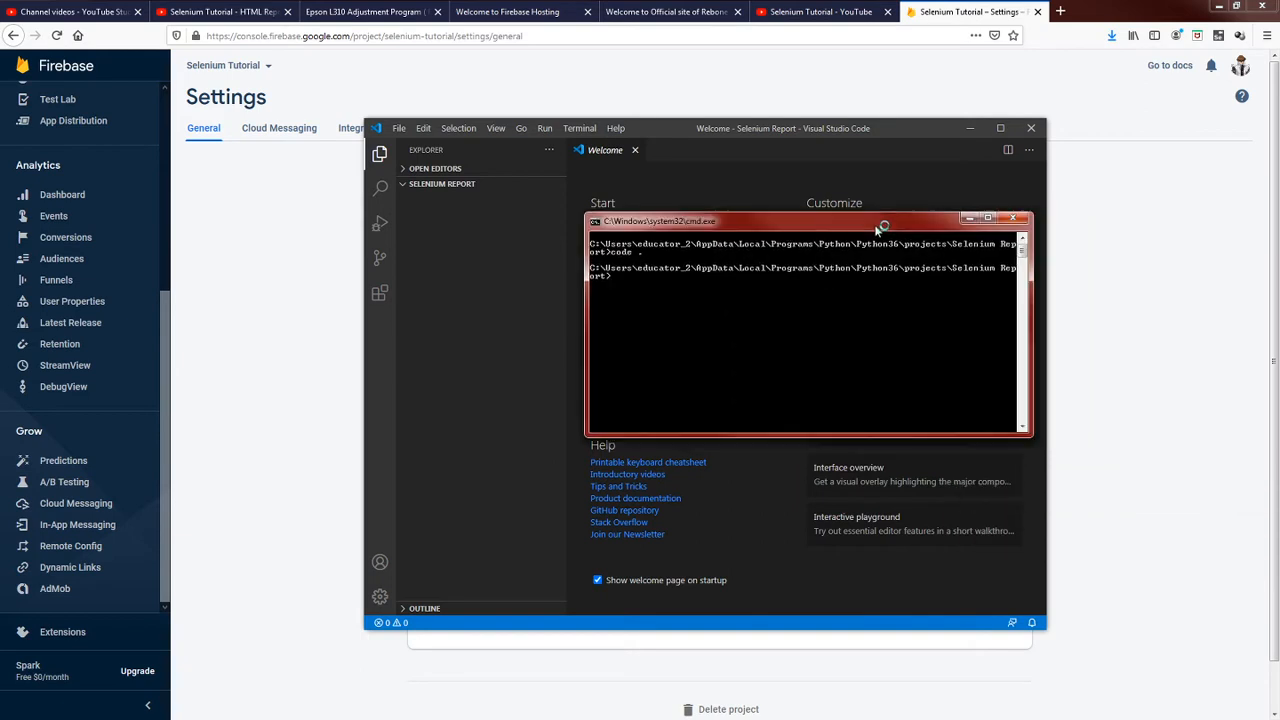
pyautogui.click(1016, 221)
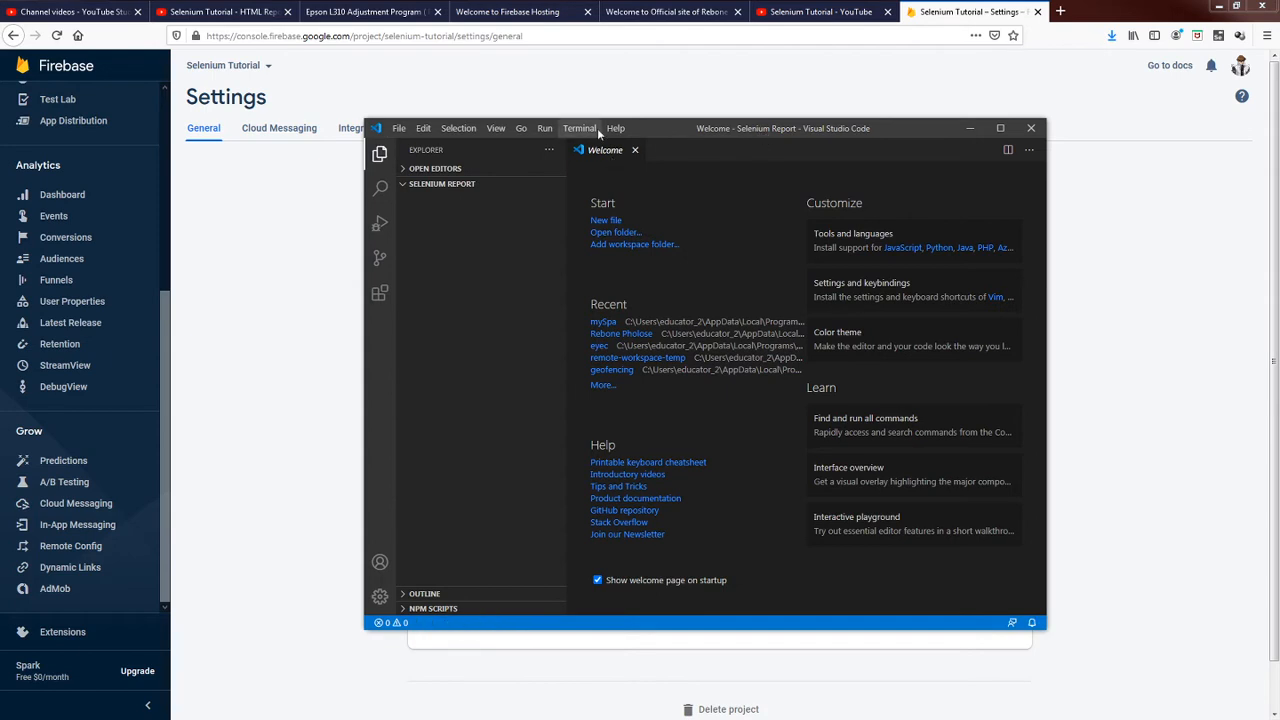
# Arrange the Visual Studio Code window as a smaller window over the browser and dismiss the Git version notification.
pyautogui.doubleClick(716, 130)
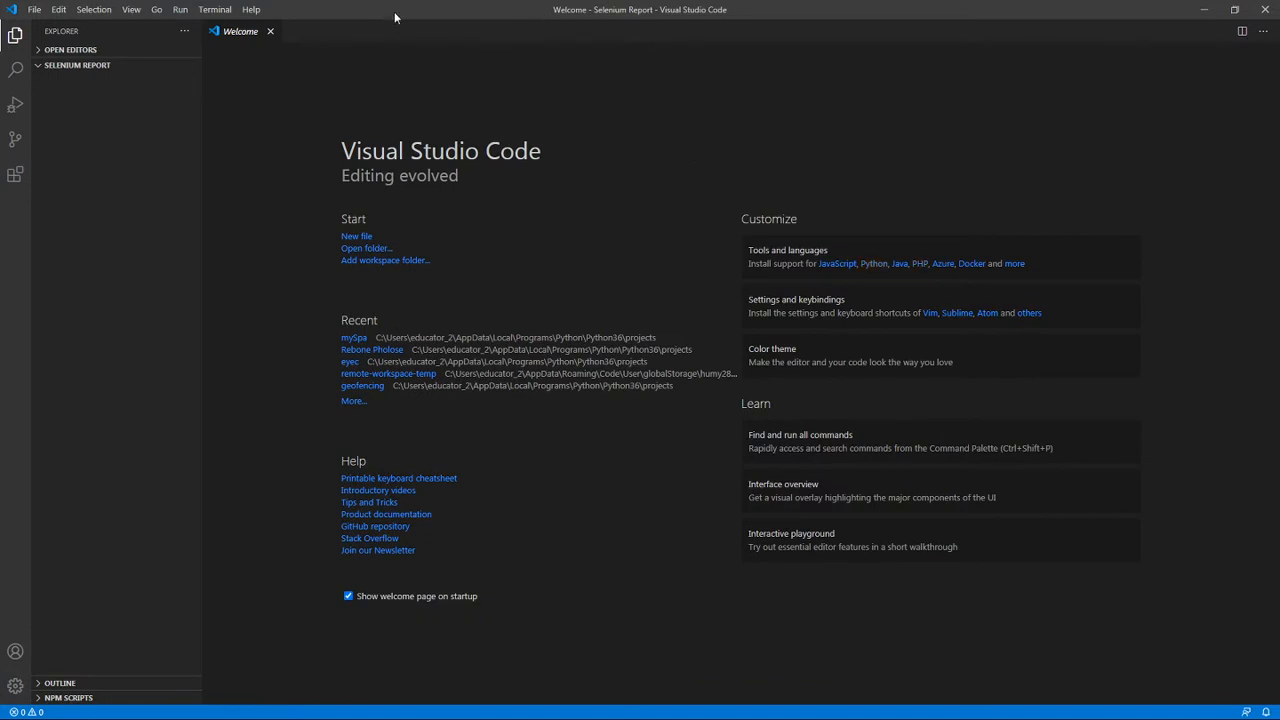
pyautogui.moveTo(394, 11); pyautogui.dragTo(542, 62)
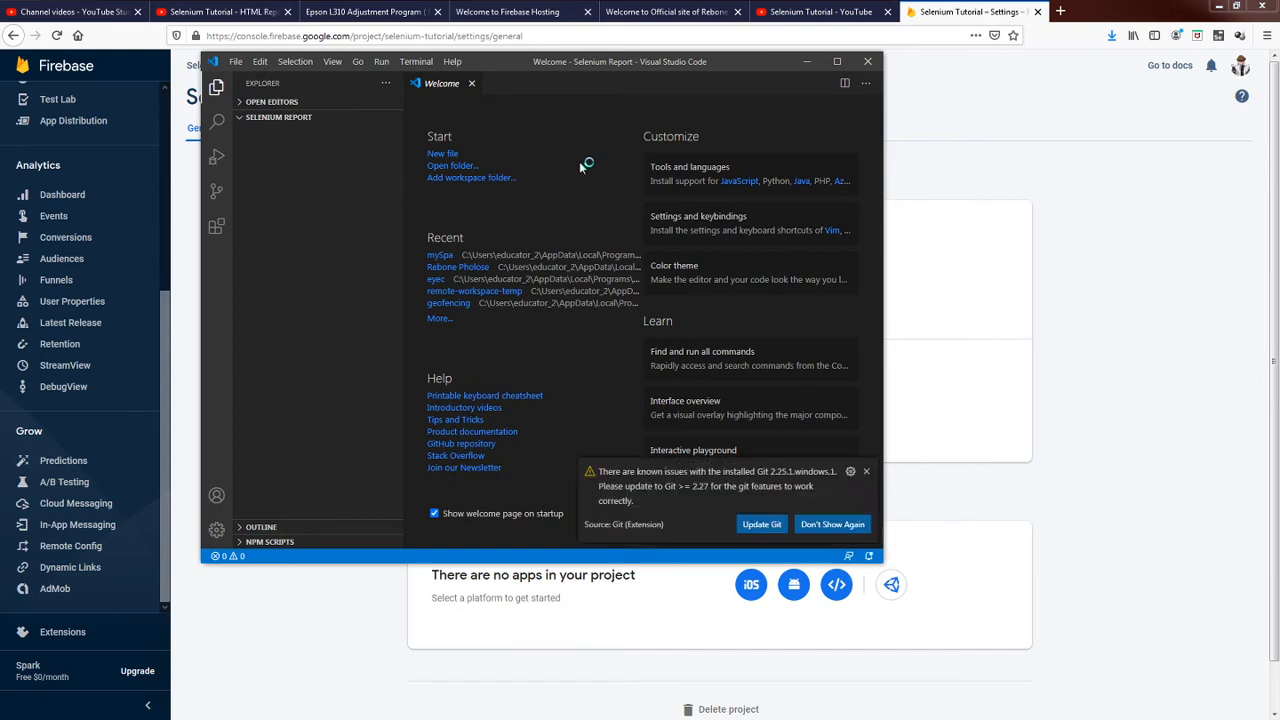
pyautogui.click(866, 471)
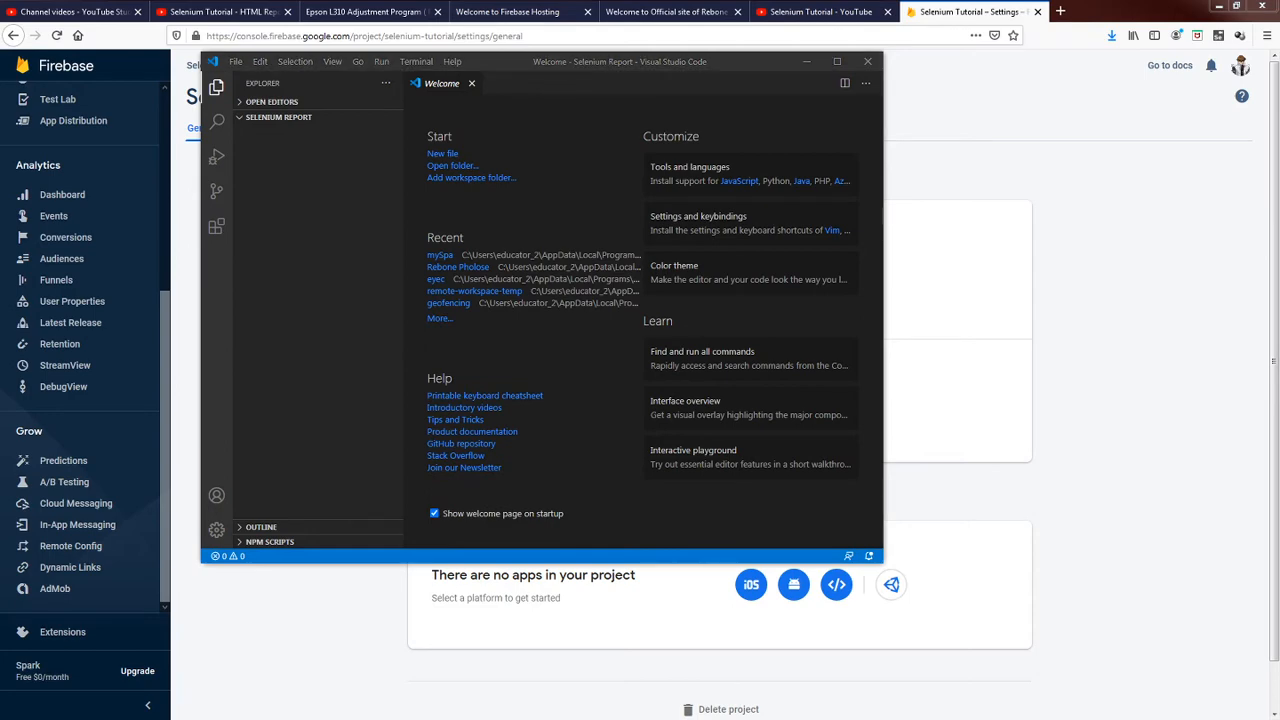
# Revisit the Selenium Report folder in Windows Explorer to view its option for opening a command window, and close the folder window.
pyautogui.moveTo(1279, 32); pyautogui.dragTo(862, 17)
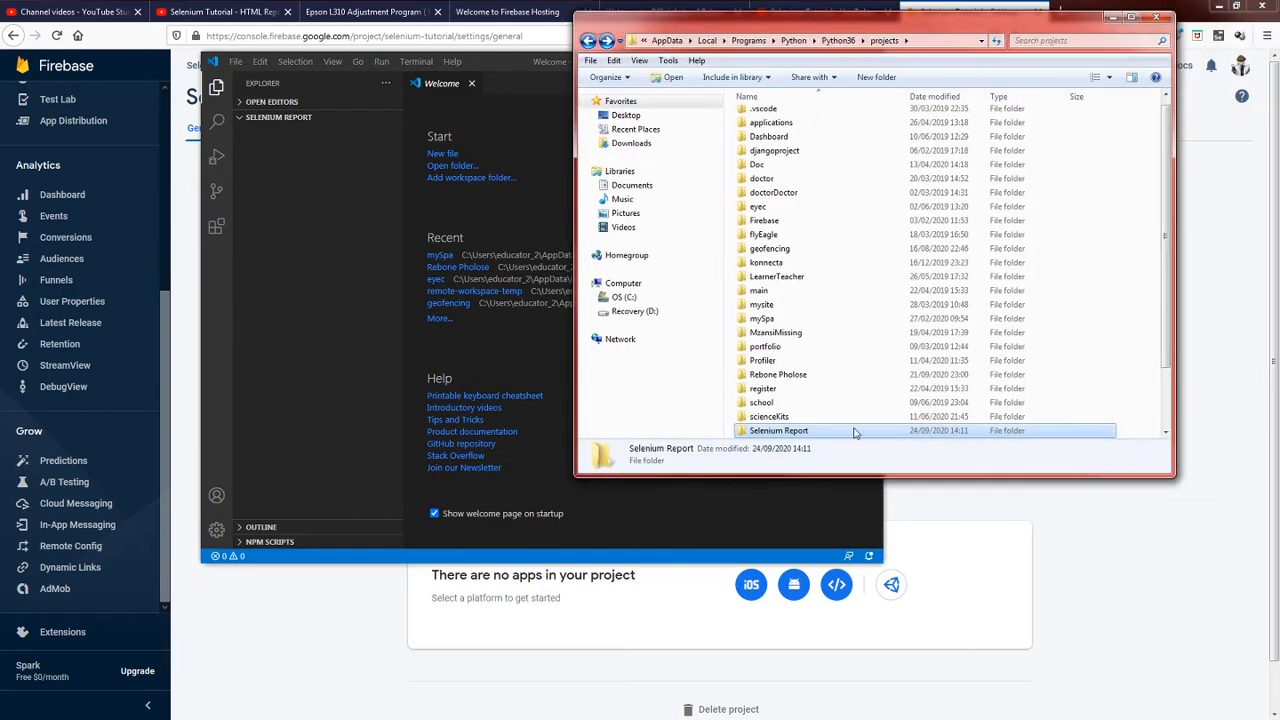
pyautogui.doubleClick(779, 431)
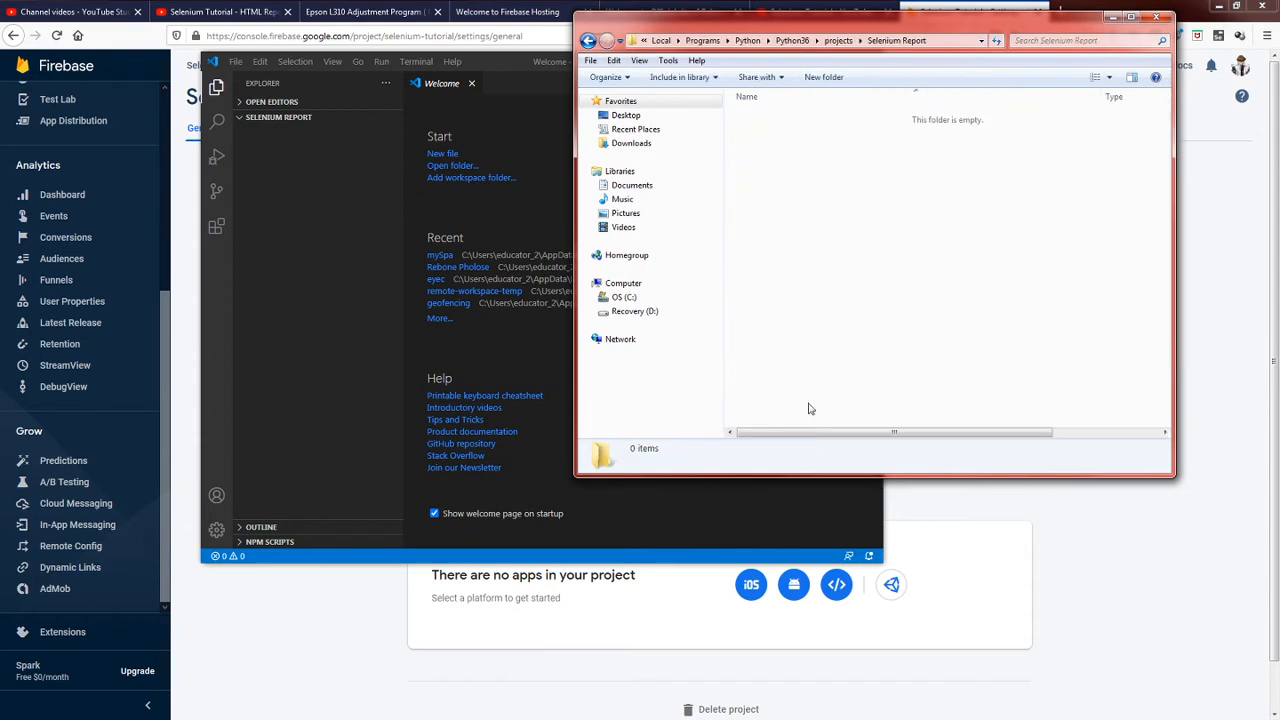
pyautogui.rightClick(822, 156)
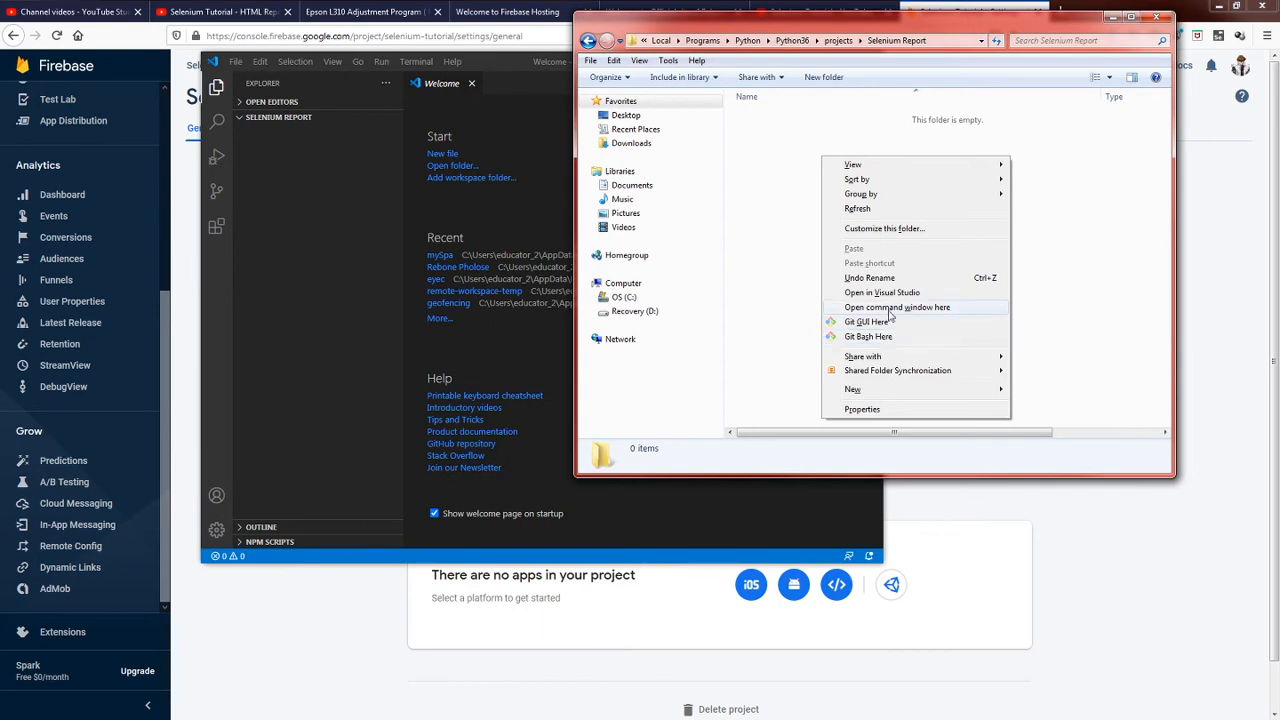
pyautogui.click(1157, 17)
pyautogui.click(1157, 17)
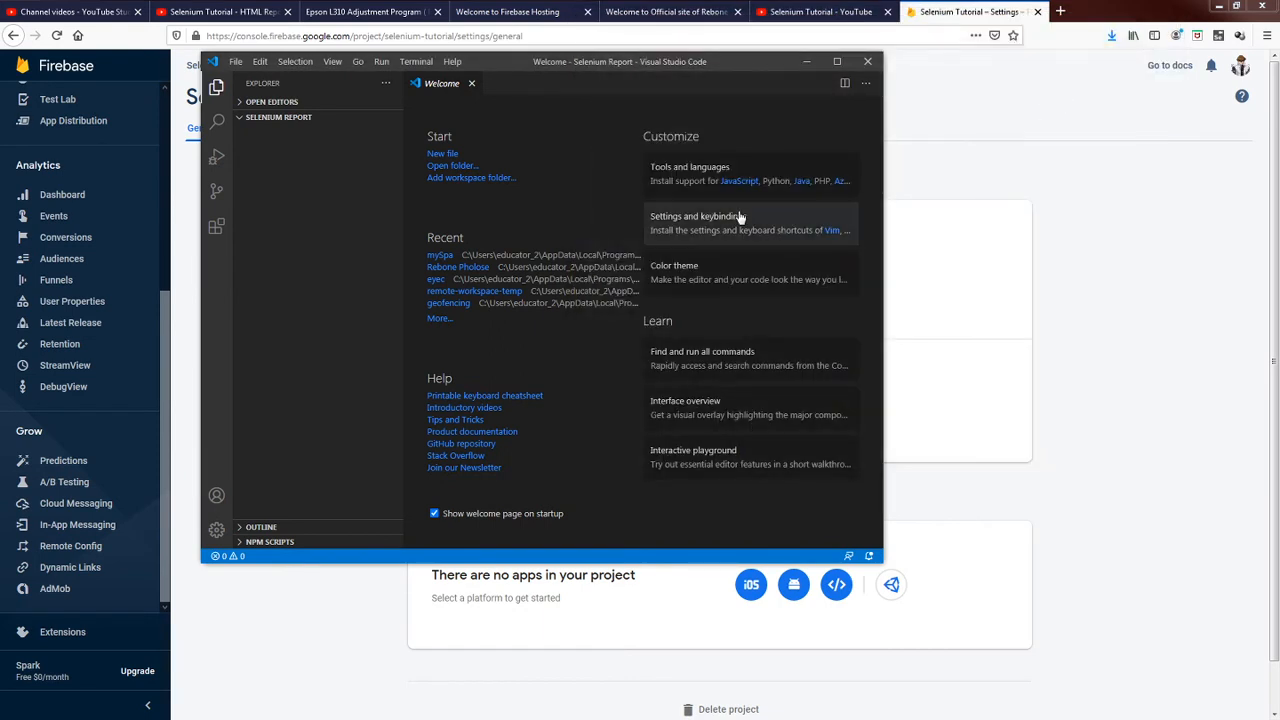
# Open a new integrated terminal for the Selenium Report project and shift the Visual Studio Code window slightly.
pyautogui.click(410, 62)
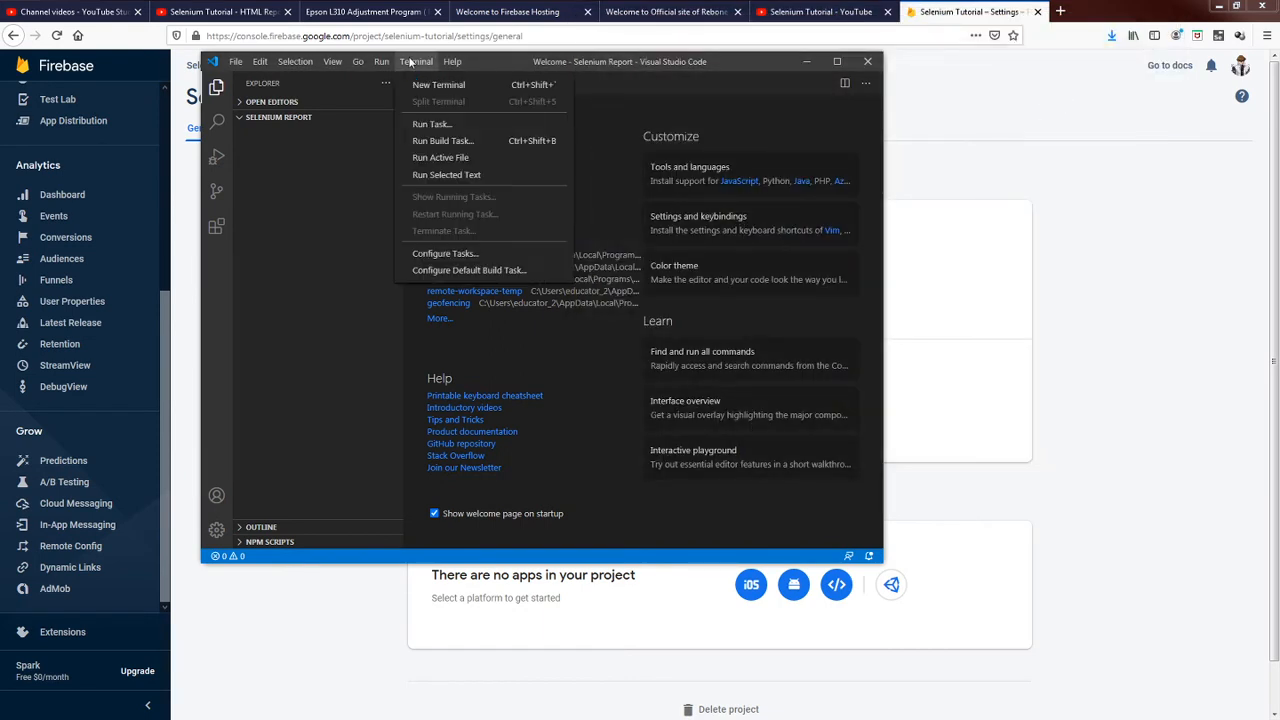
pyautogui.click(430, 87)
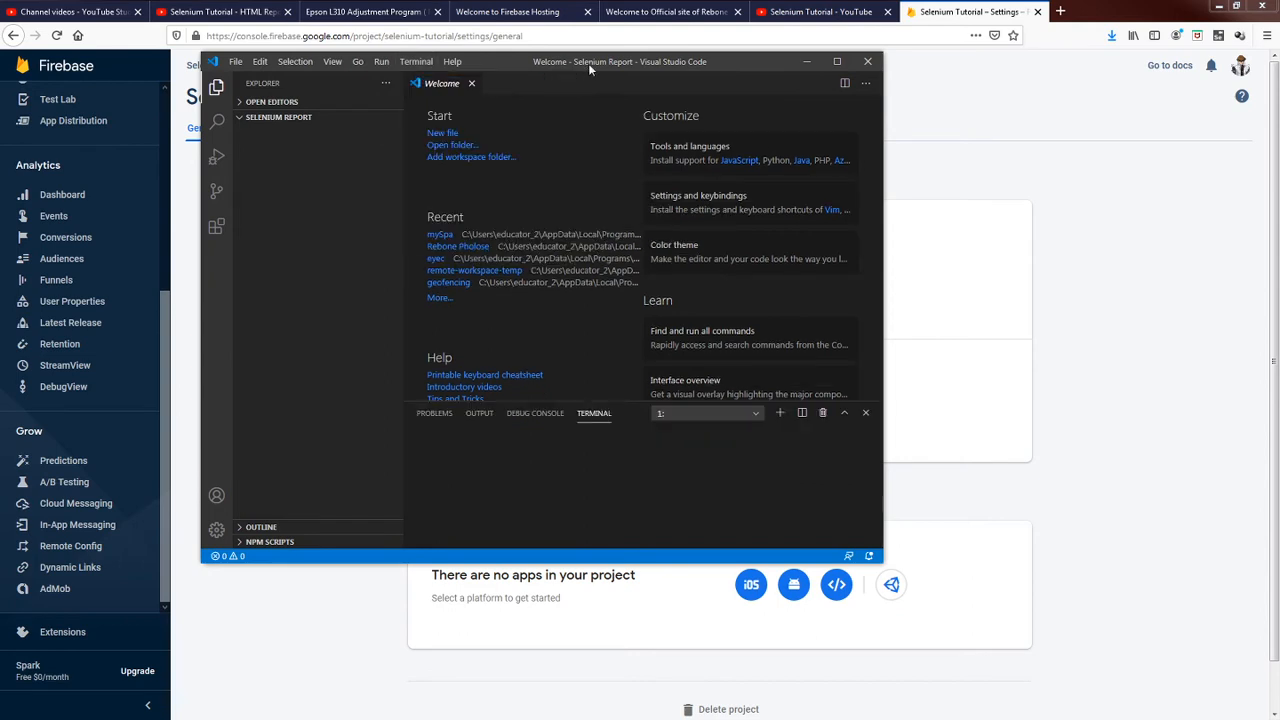
pyautogui.moveTo(599, 62); pyautogui.dragTo(656, 59)
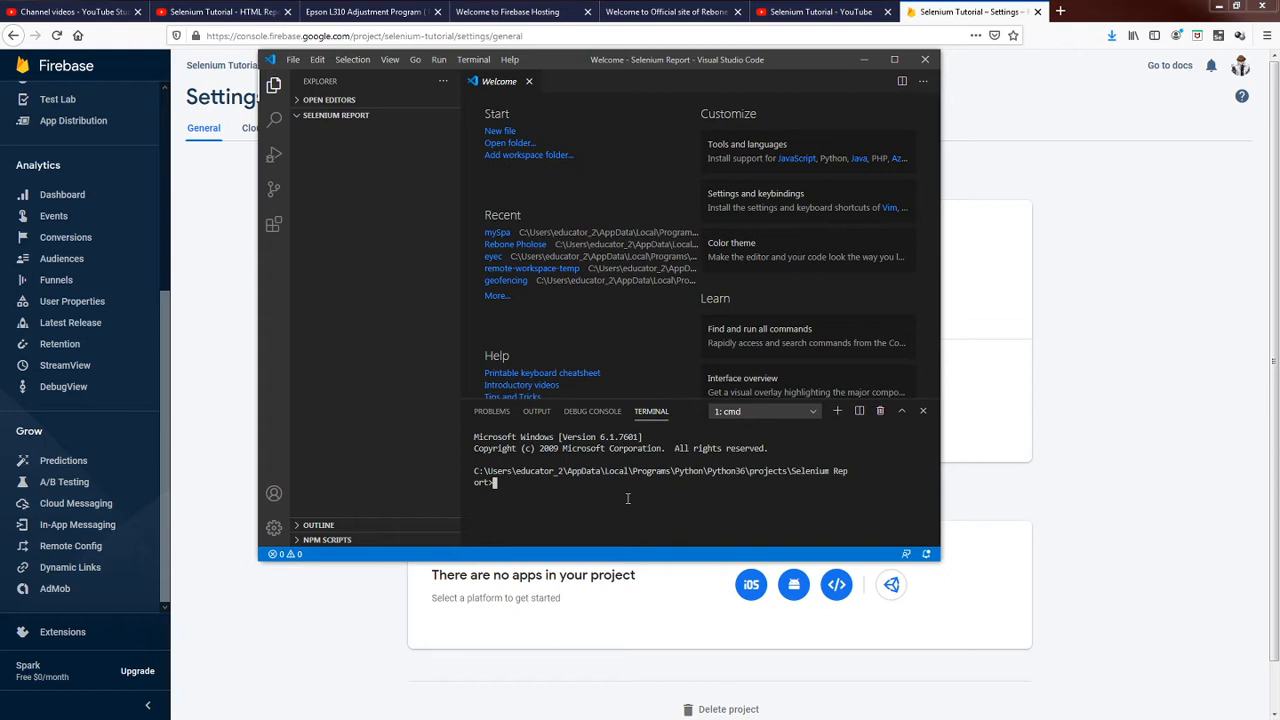
# Install the Firebase command-line tools globally by running "npm install firebase-tools -g" in the terminal.
pyautogui.write('npm install firebase-tools -g')
pyautogui.press('Return')
pyautogui.moveTo(634, 484); pyautogui.dragTo(494, 480)
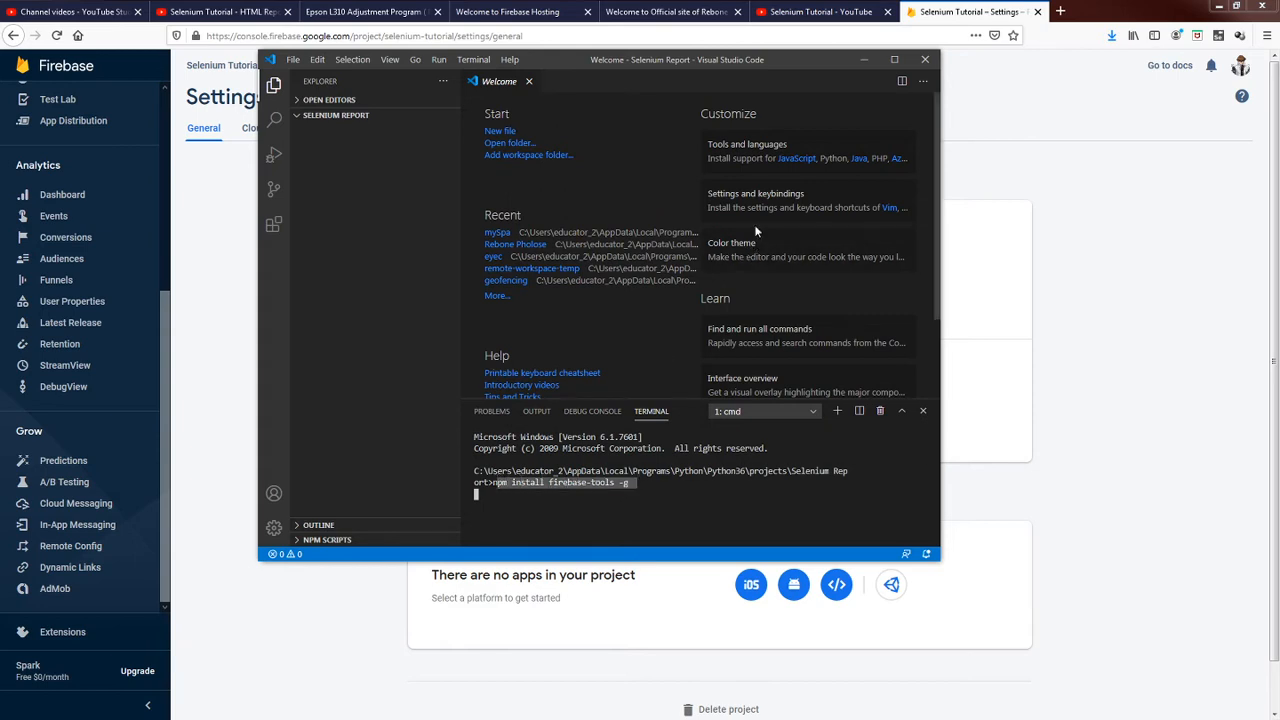
pyautogui.moveTo(799, 58); pyautogui.dragTo(821, 51)
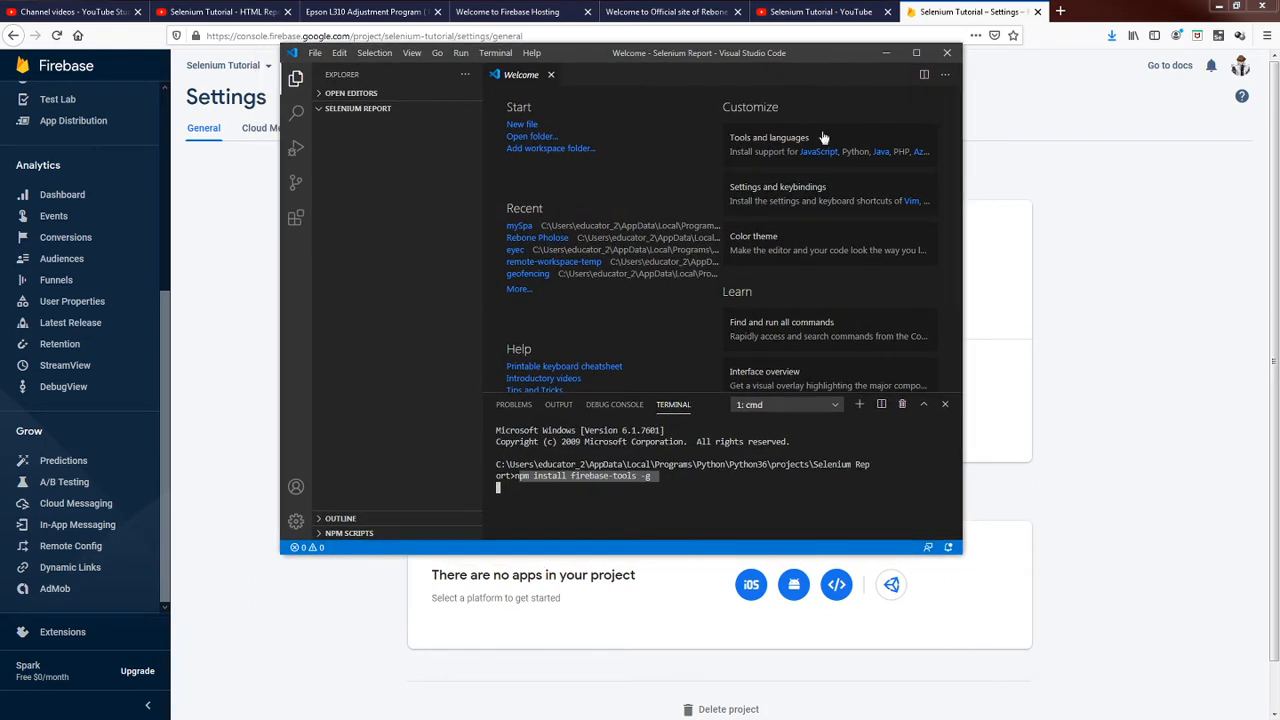
pyautogui.click(732, 481)
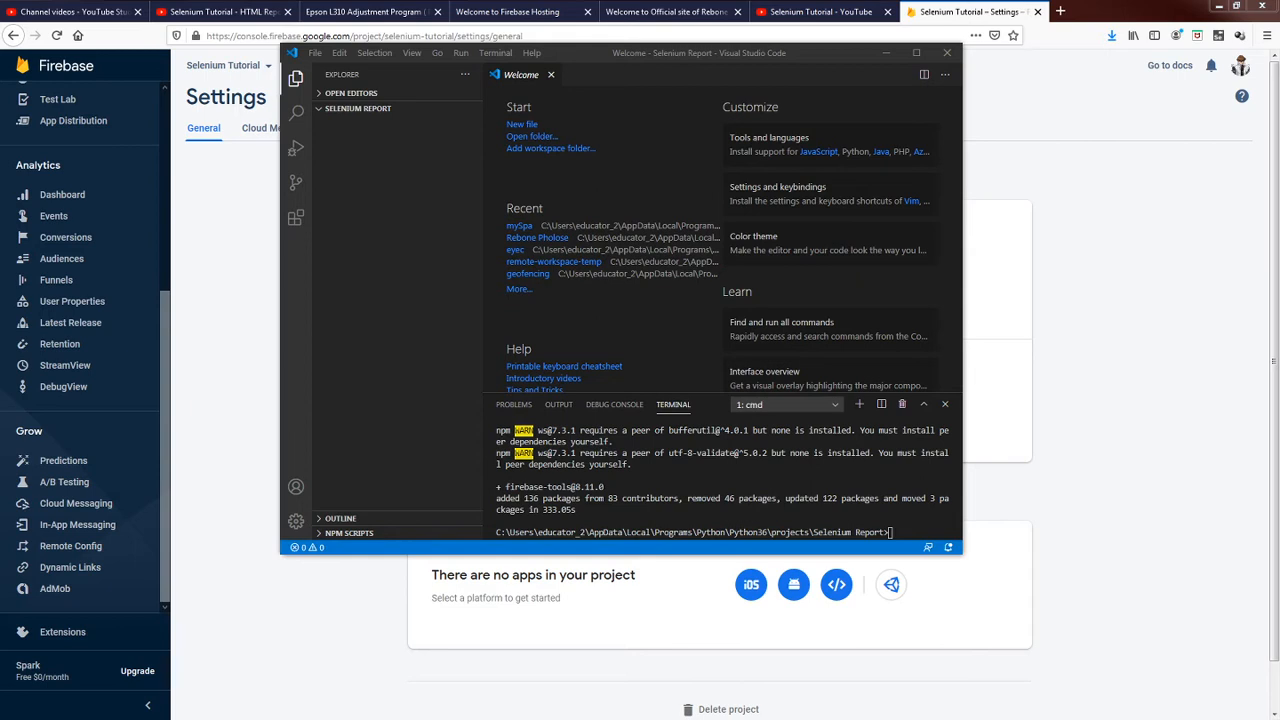
# Review the firebase-tools installation output in a maximized editor window with a taller terminal area.
pyautogui.click(806, 481)
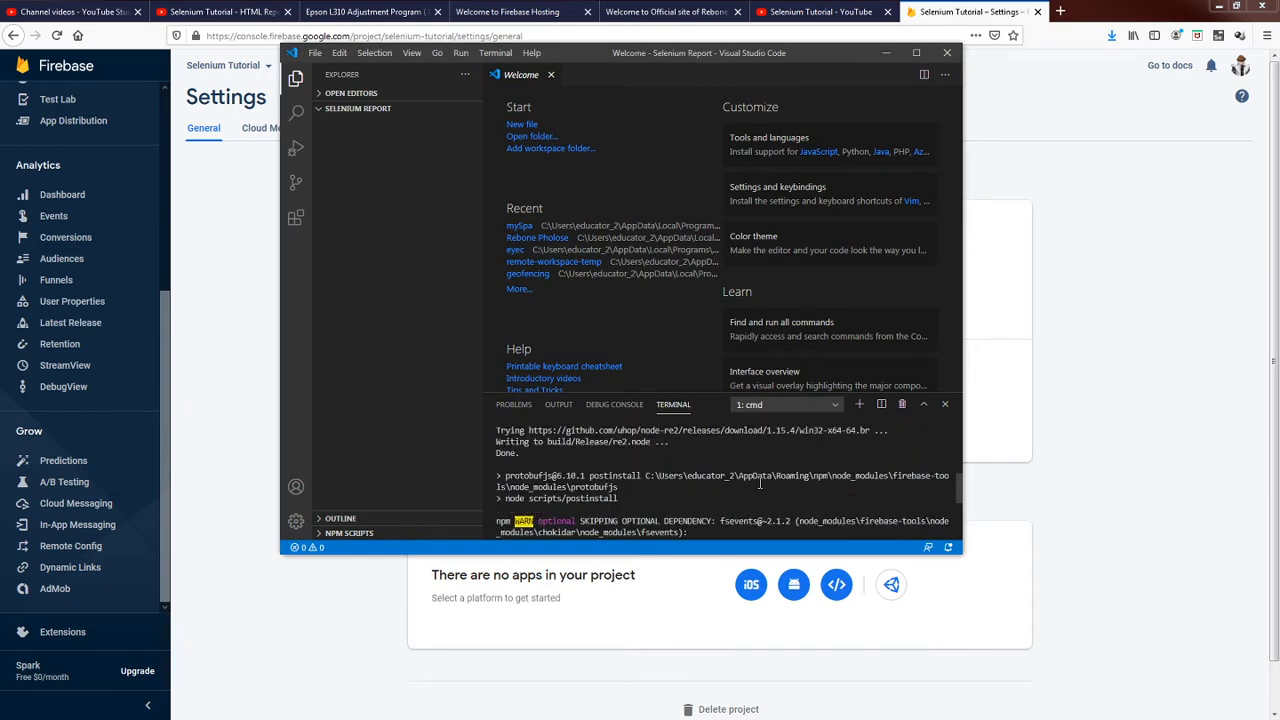
pyautogui.scroll(-5, 760, 484)
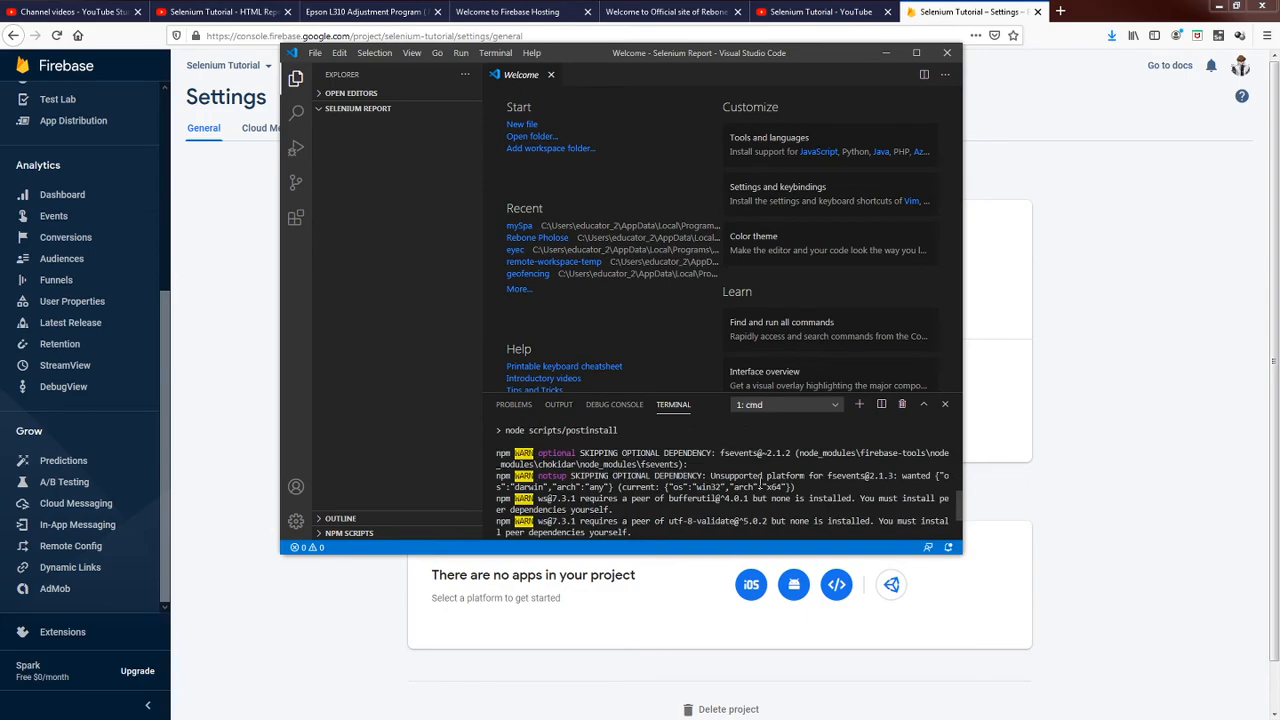
pyautogui.click(916, 52)
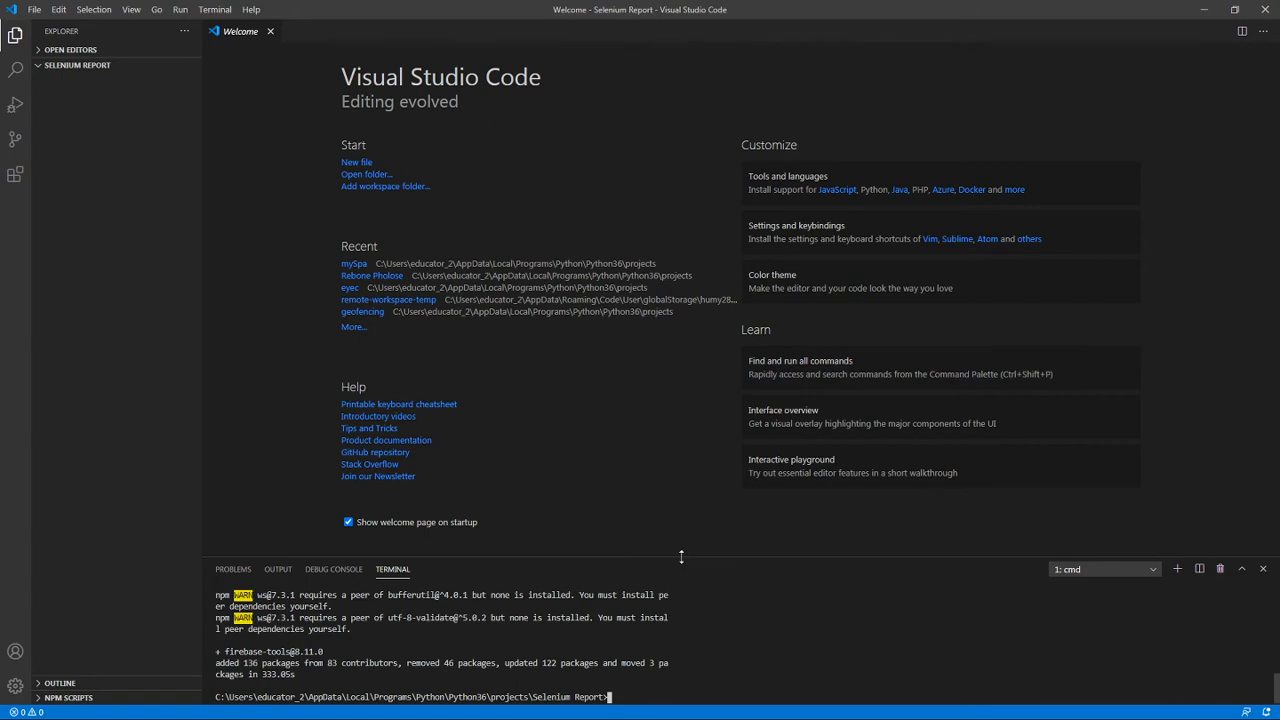
pyautogui.moveTo(681, 557); pyautogui.dragTo(681, 397)
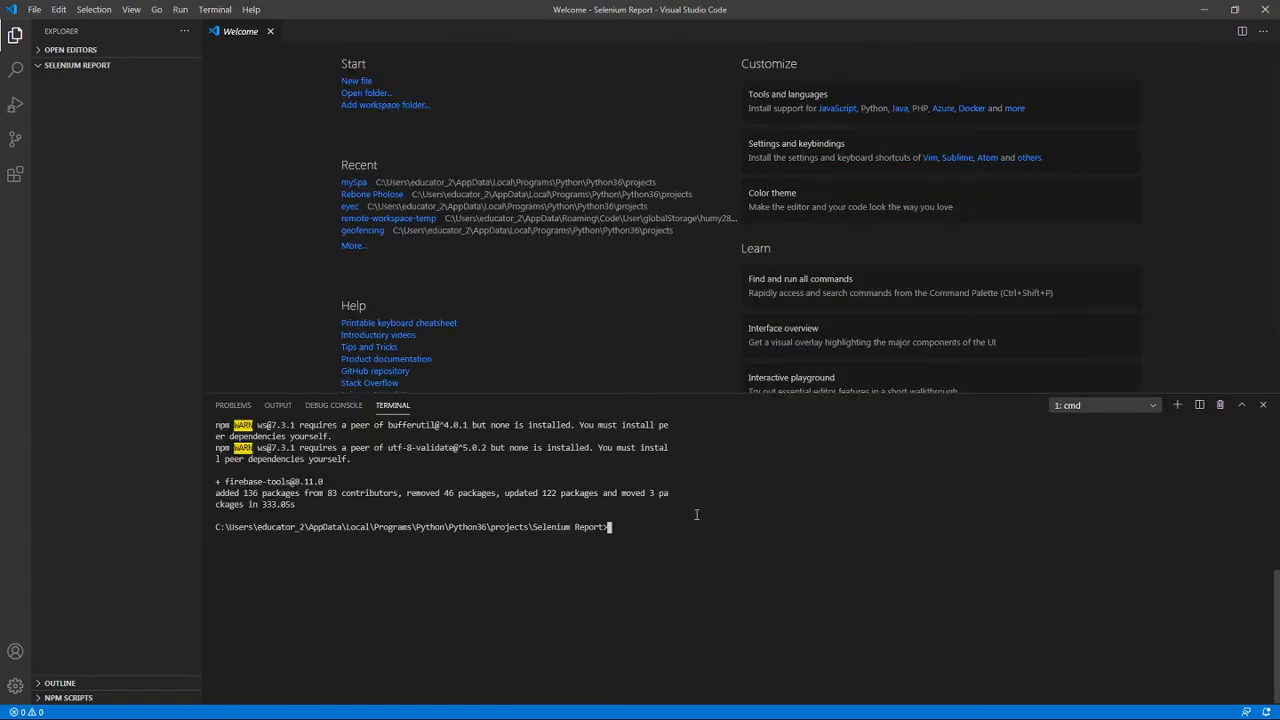
pyautogui.scroll(10, 696, 514)
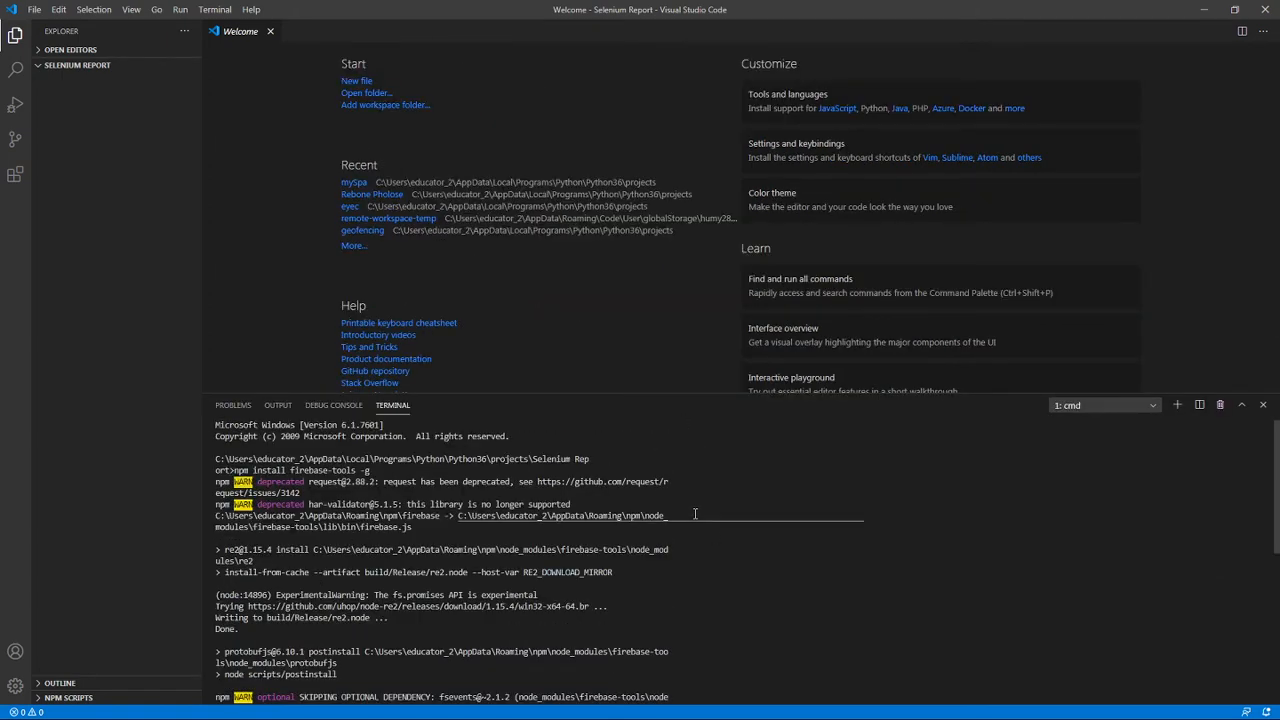
pyautogui.scroll(-15, 695, 514)
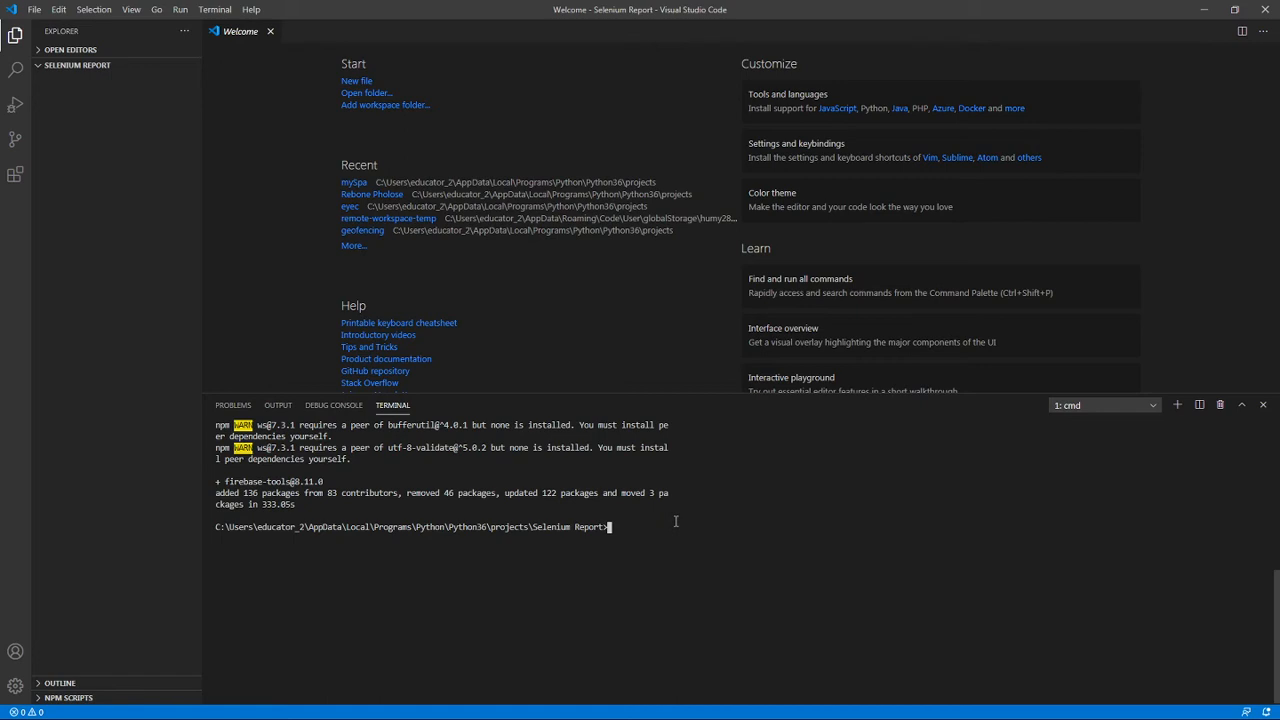
# Run "firebase init hosting" in the project terminal and agree to proceed with initializing the directory.
pyautogui.write('firebase init hosting')
pyautogui.press('Return')
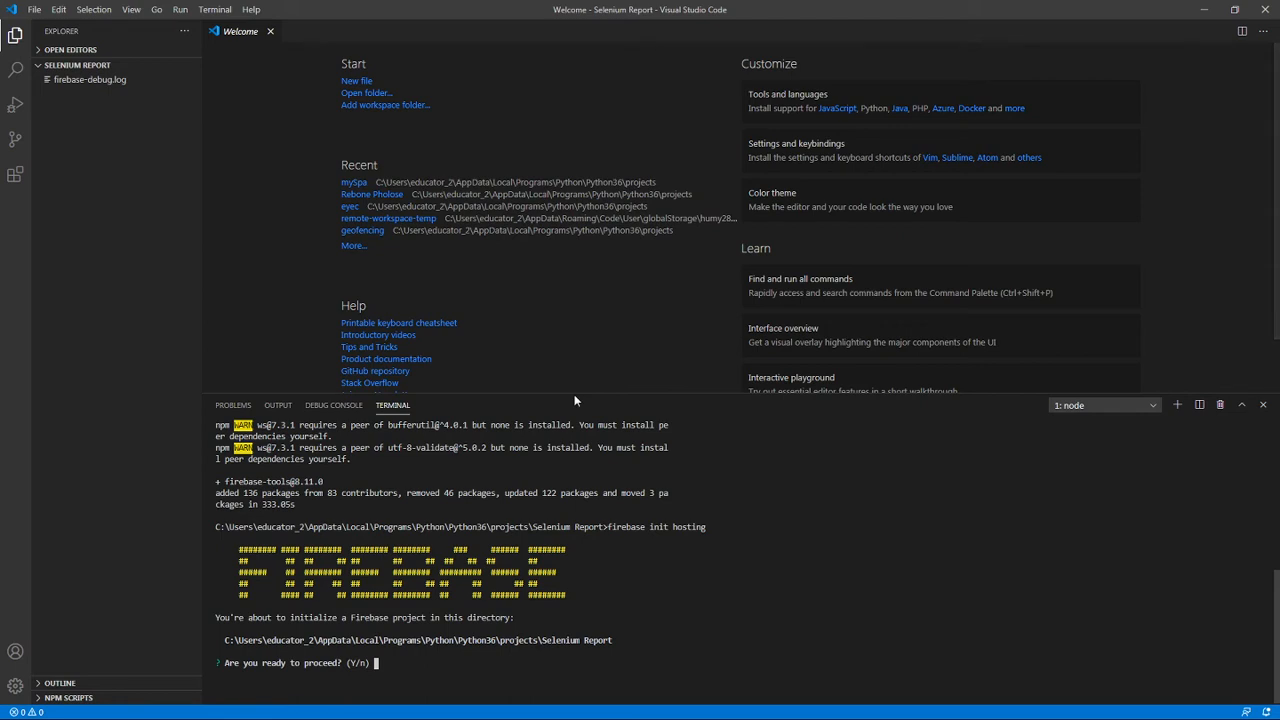
pyautogui.moveTo(574, 392); pyautogui.dragTo(582, 328)
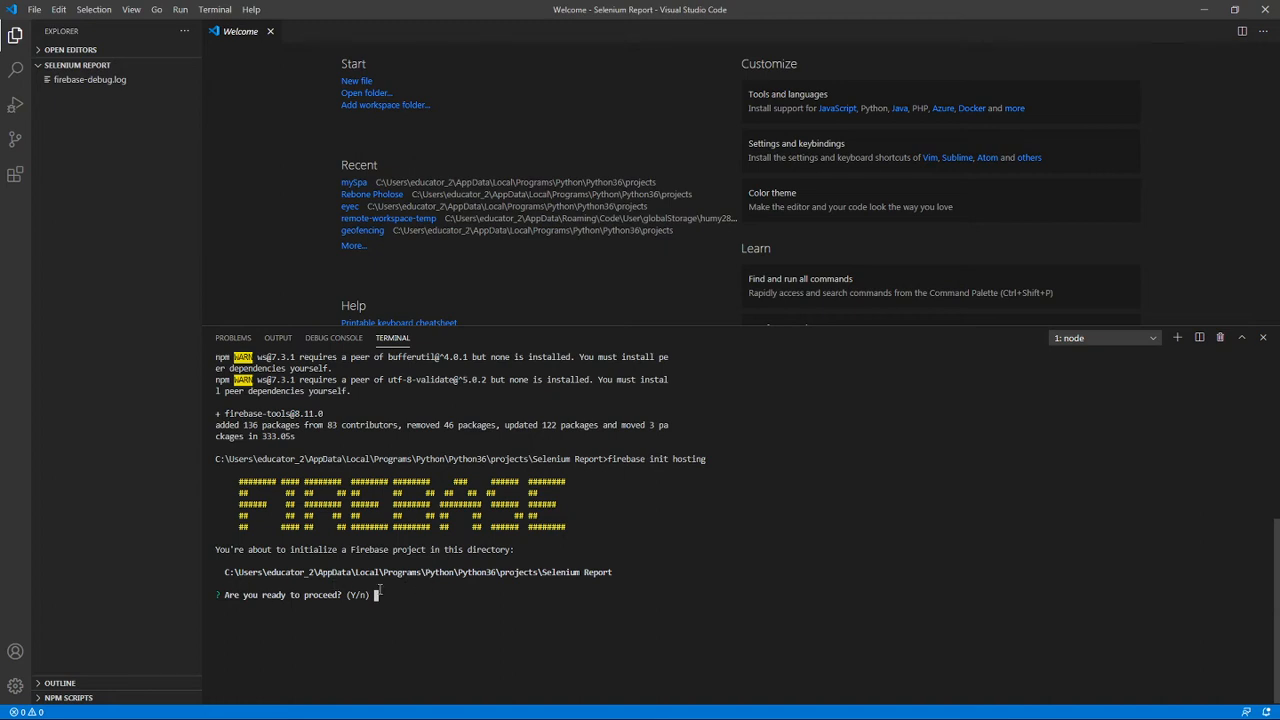
pyautogui.press('Return')
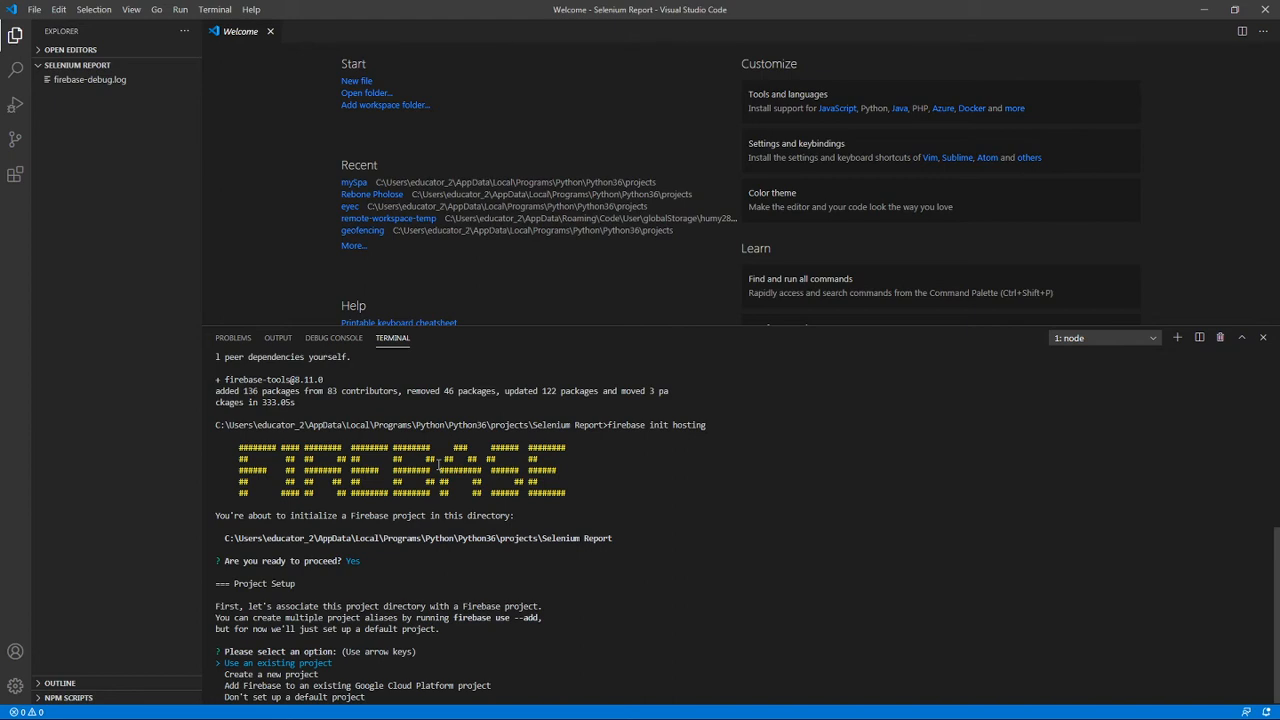
# Choose "Use an existing project" as the Firebase project setup option.
pyautogui.press('Down')
pyautogui.press('Up')
pyautogui.press('Return')
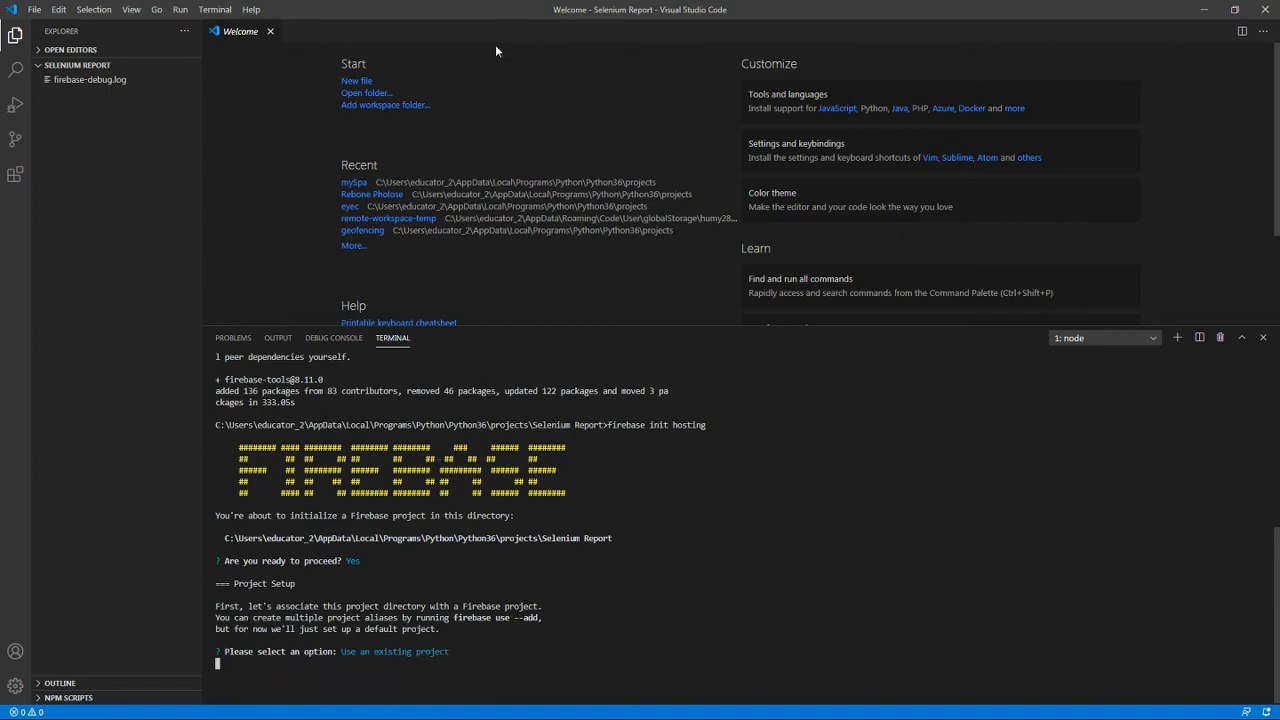
pyautogui.moveTo(512, 11); pyautogui.dragTo(994, 219)
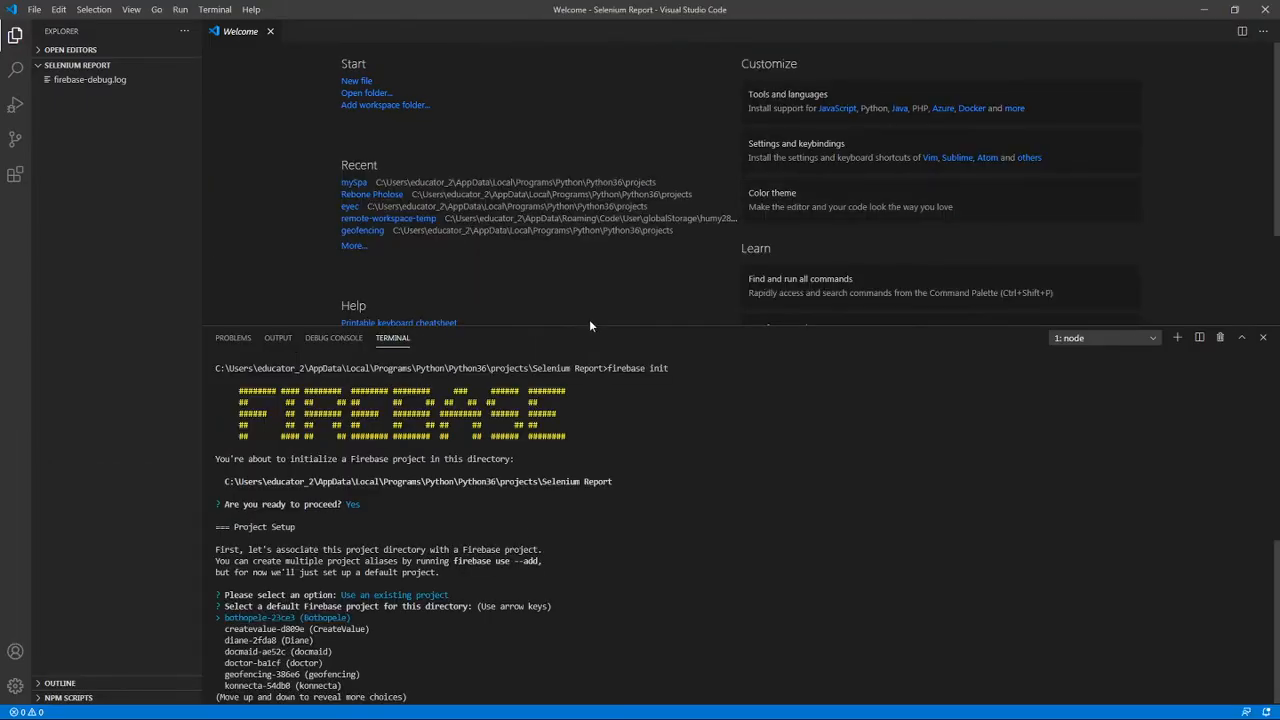
# Select selenium-tutorial (Selenium Tutorial) as the default Firebase project for this directory.
pyautogui.press('Down')
pyautogui.press('Down')
pyautogui.press('Down')
pyautogui.press('Down')
pyautogui.press('Down')
pyautogui.press('Down')
pyautogui.press('Down')
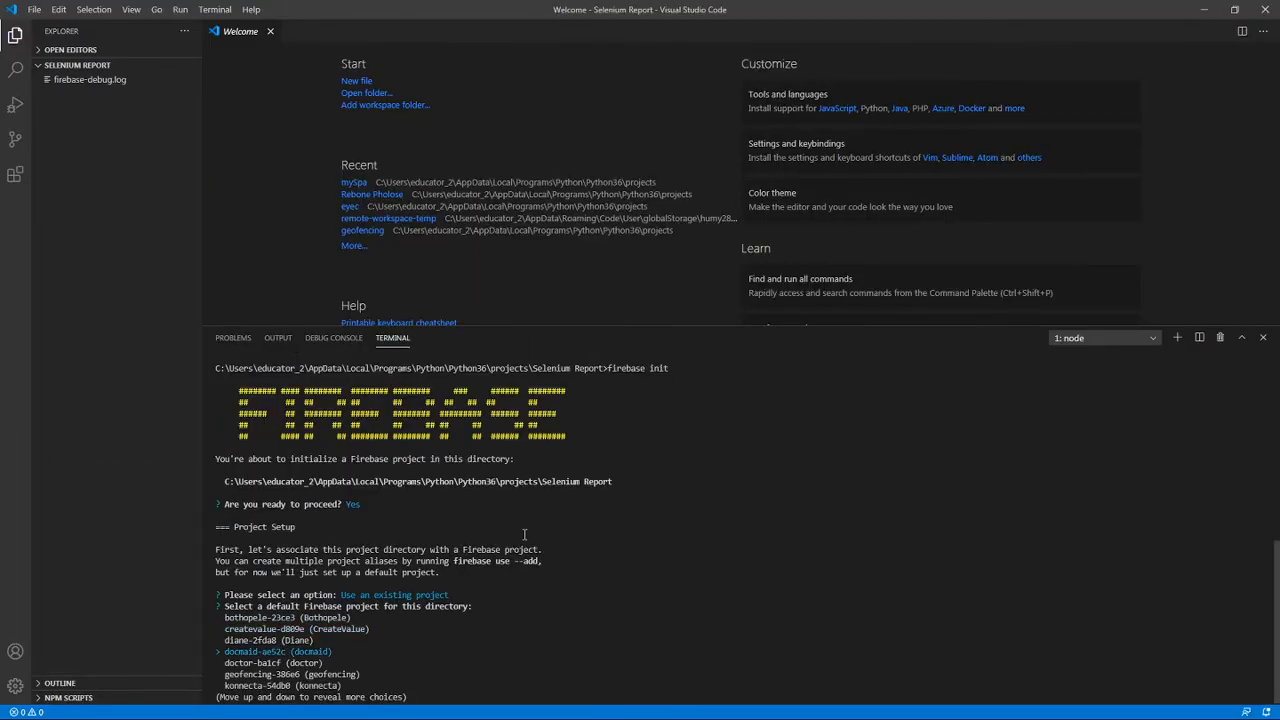
pyautogui.press('Down')
pyautogui.press('Down')
pyautogui.press('Down')
pyautogui.press('Down')
pyautogui.press('Down')
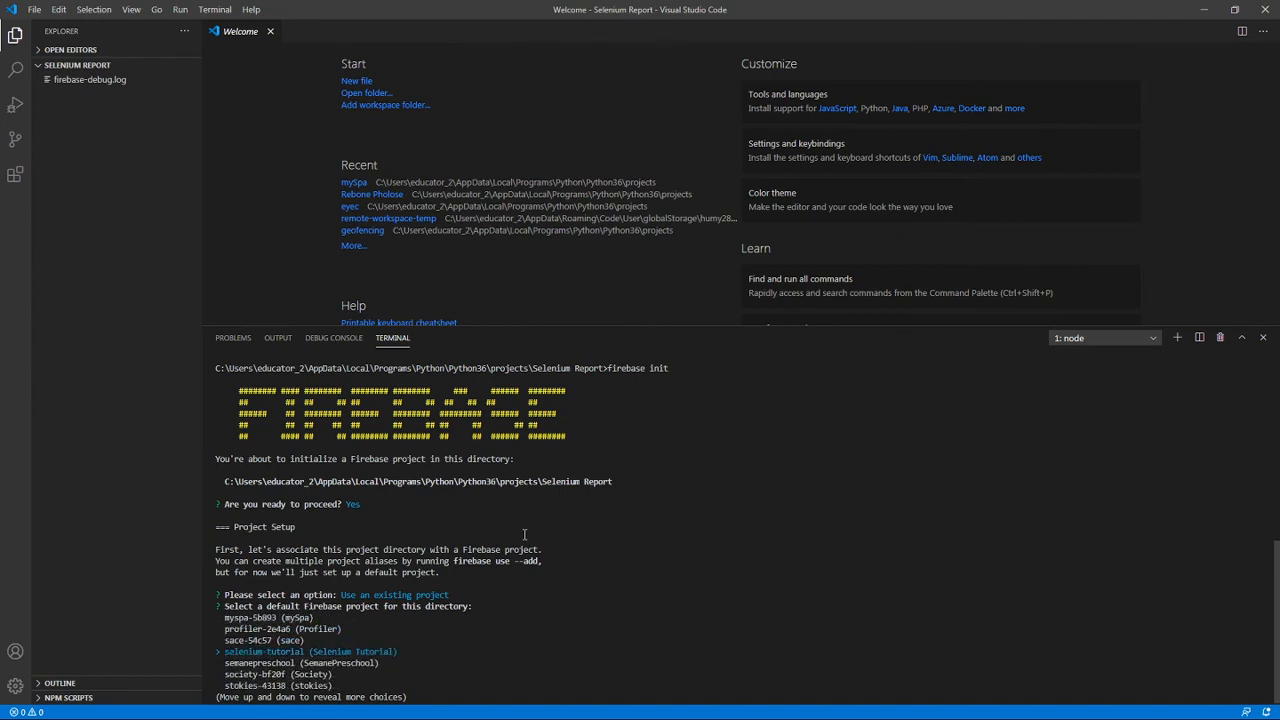
pyautogui.press('Return')
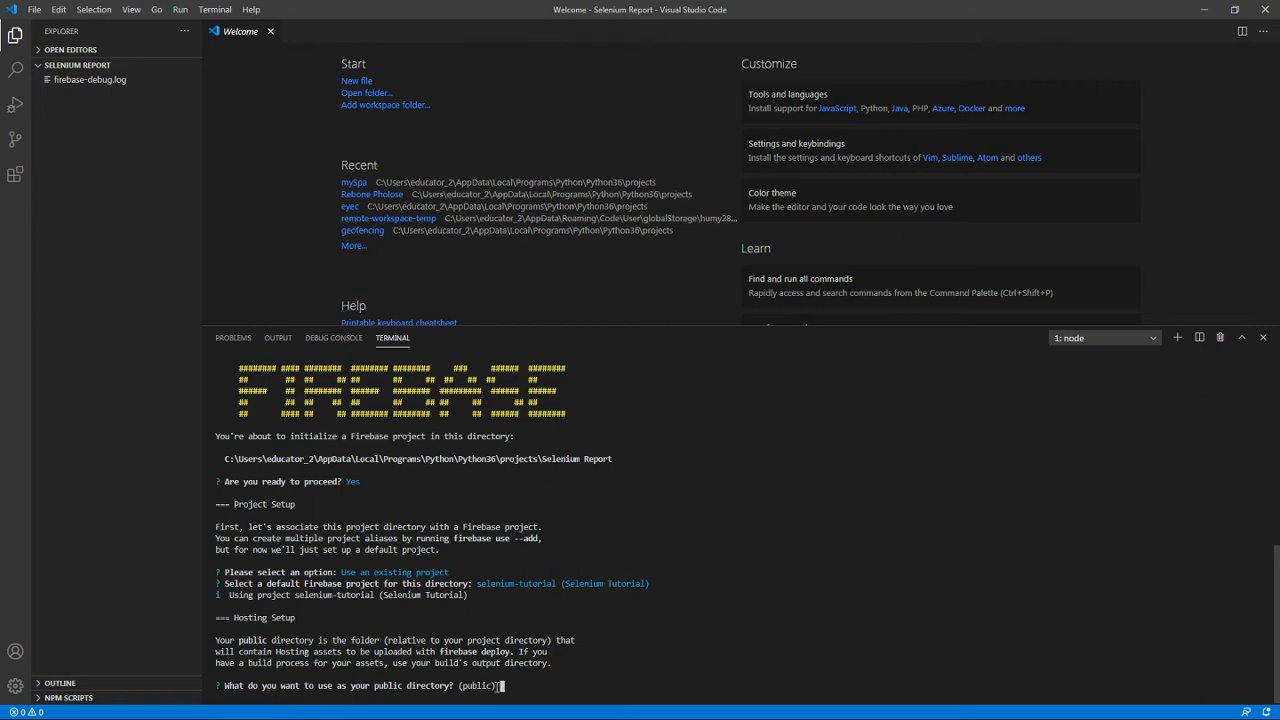
# Accept "public" as the hosting directory and answer yes to configuring the site as a single-page app.
pyautogui.press('Return')
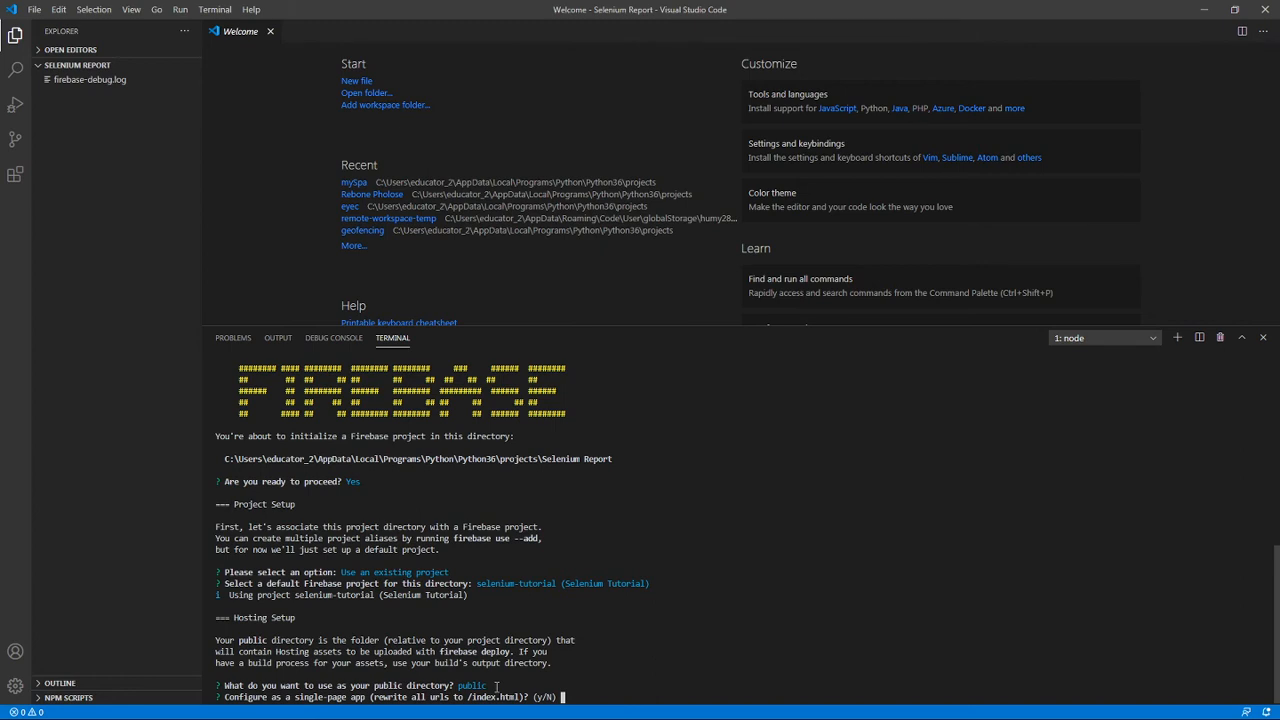
pyautogui.write('y')
pyautogui.press('Return')
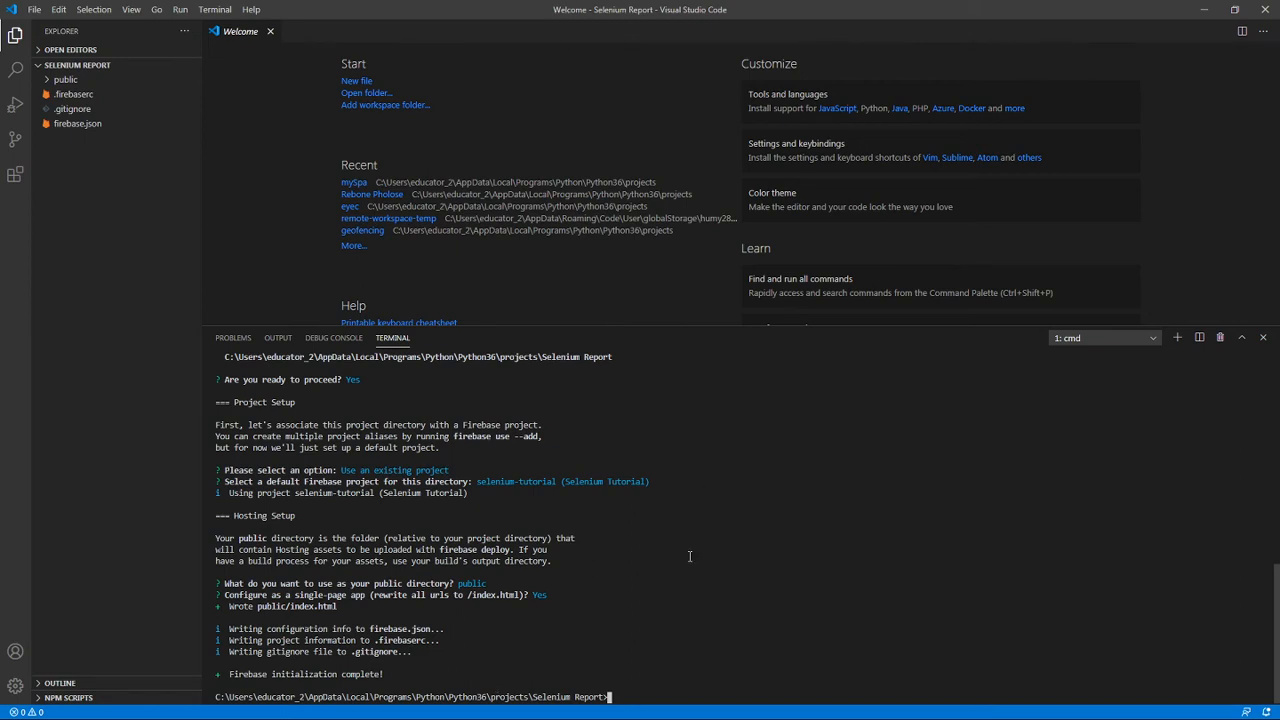
# Expand the public folder and examine the contents of the generated firebase.json and .firebaserc files.
pyautogui.click(48, 82)
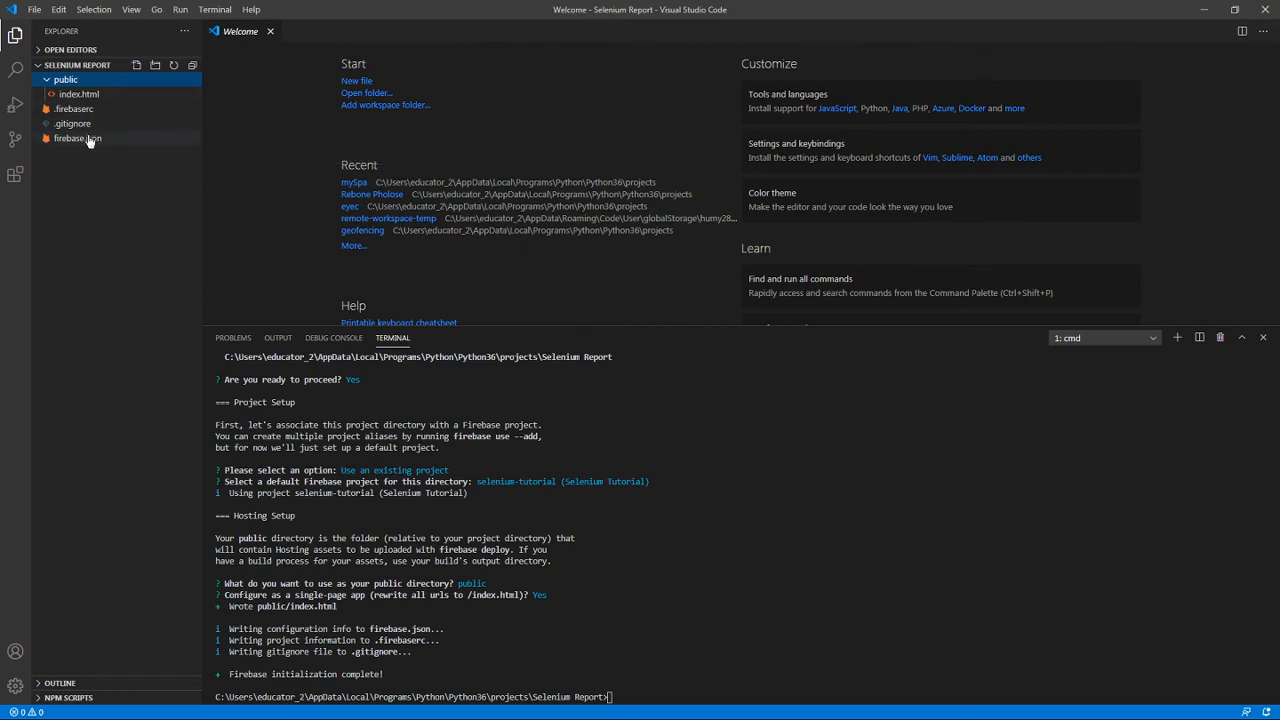
pyautogui.click(92, 139)
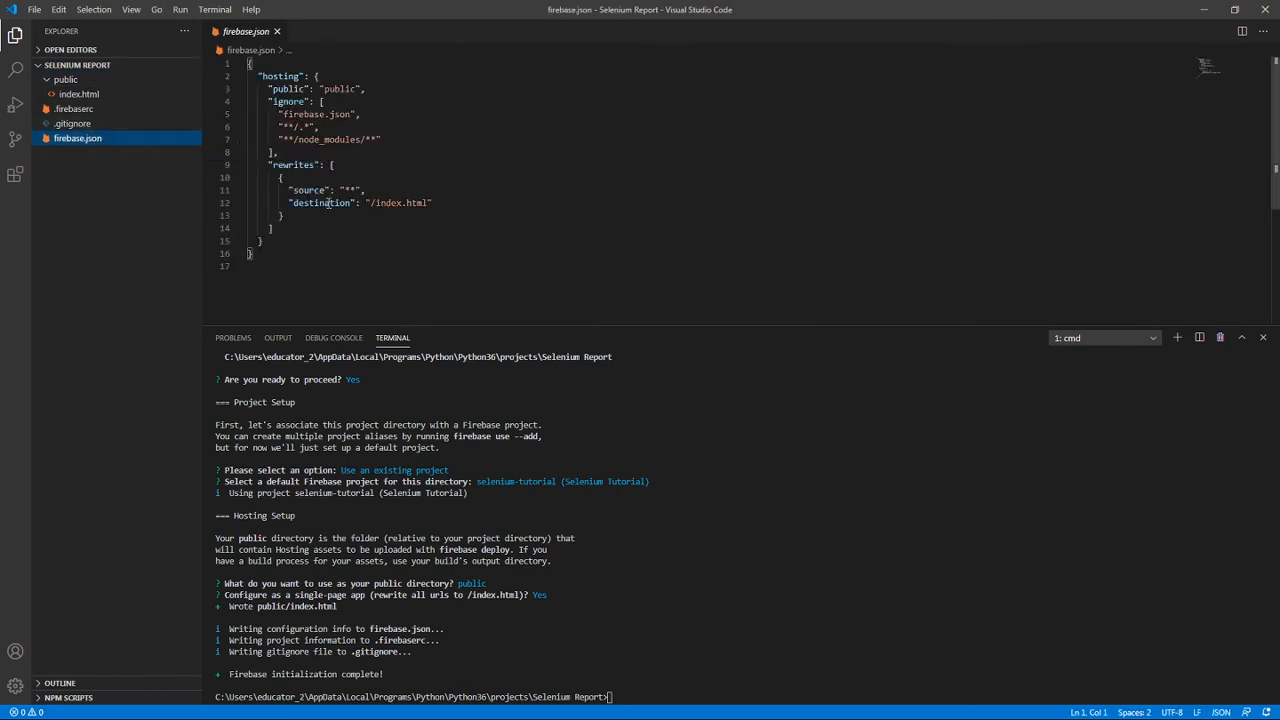
pyautogui.moveTo(262, 241); pyautogui.dragTo(268, 90)
pyautogui.click(75, 110)
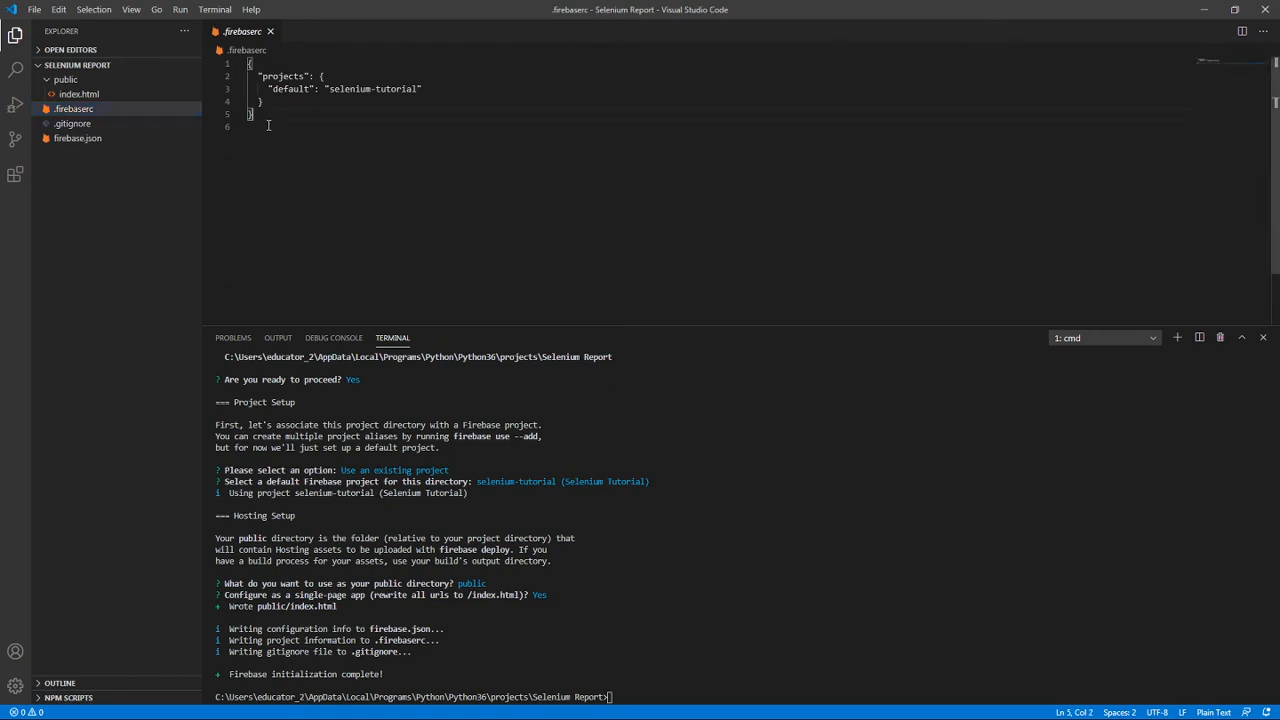
pyautogui.moveTo(258, 115); pyautogui.dragTo(249, 66)
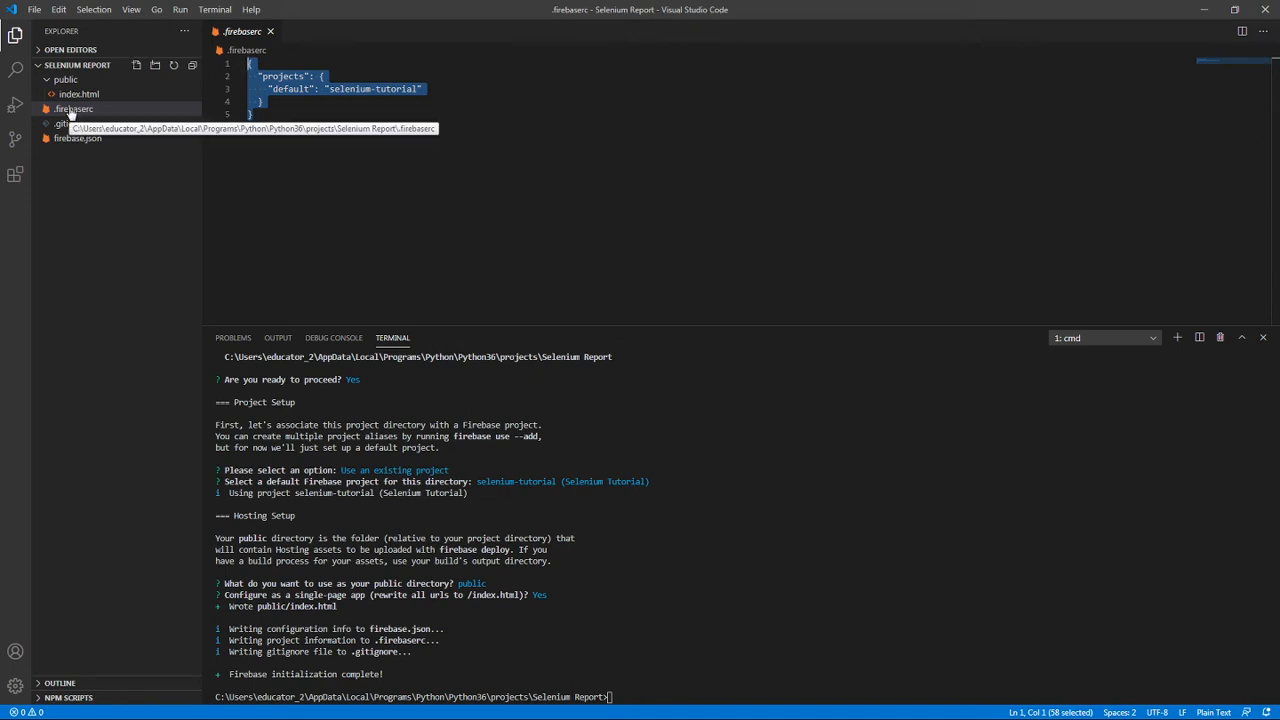
pyautogui.click(84, 138)
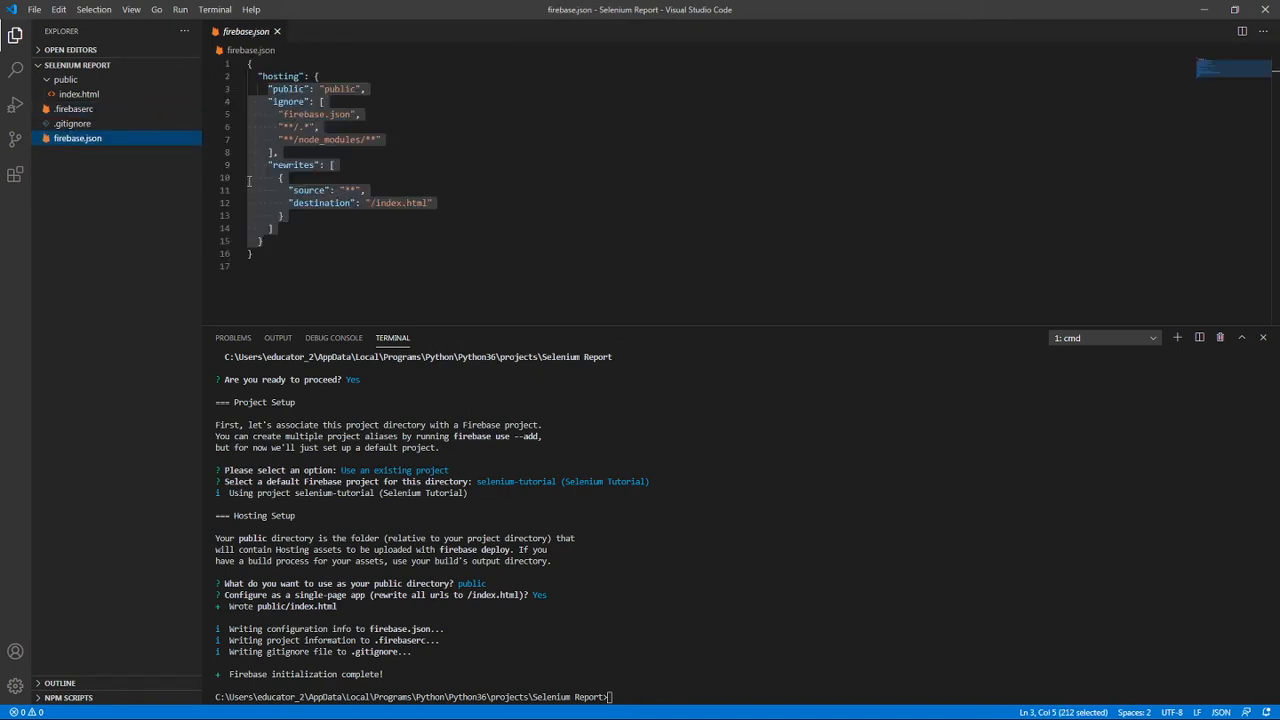
pyautogui.click(346, 268)
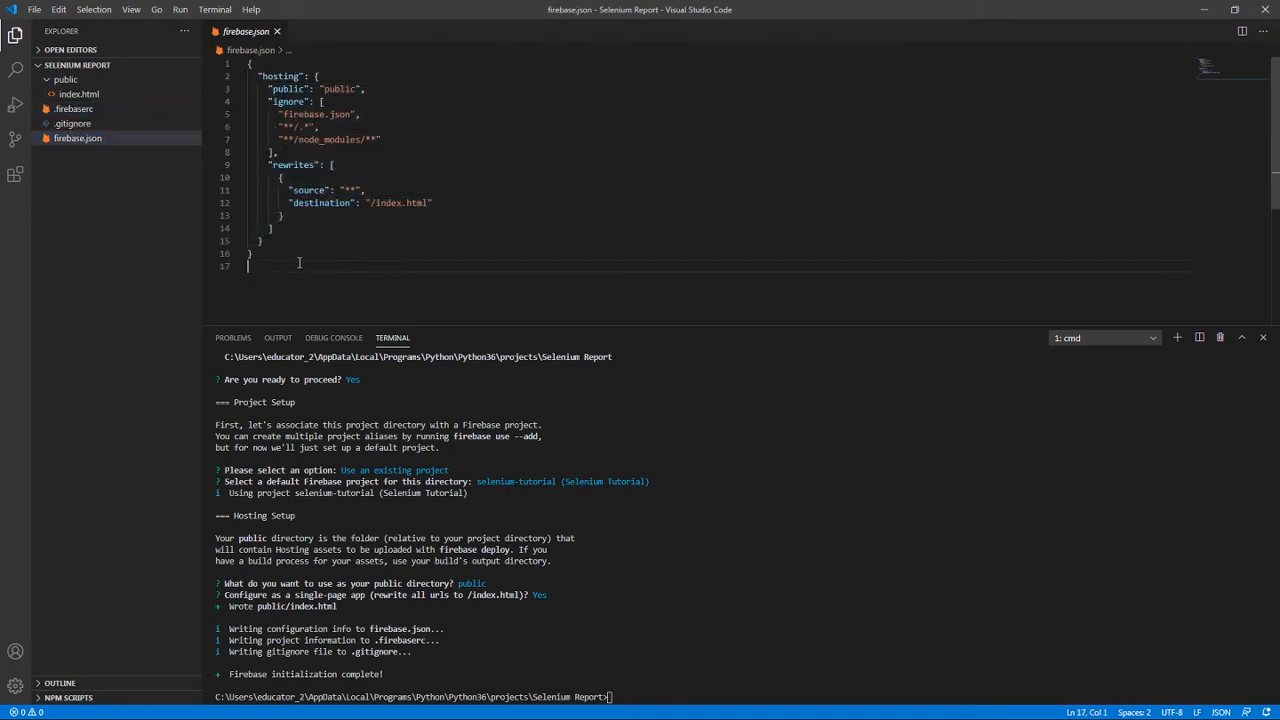
# Examine the hosting configuration in firebase.json and the ignore rules in the generated .gitignore file.
pyautogui.moveTo(305, 265); pyautogui.dragTo(251, 76)
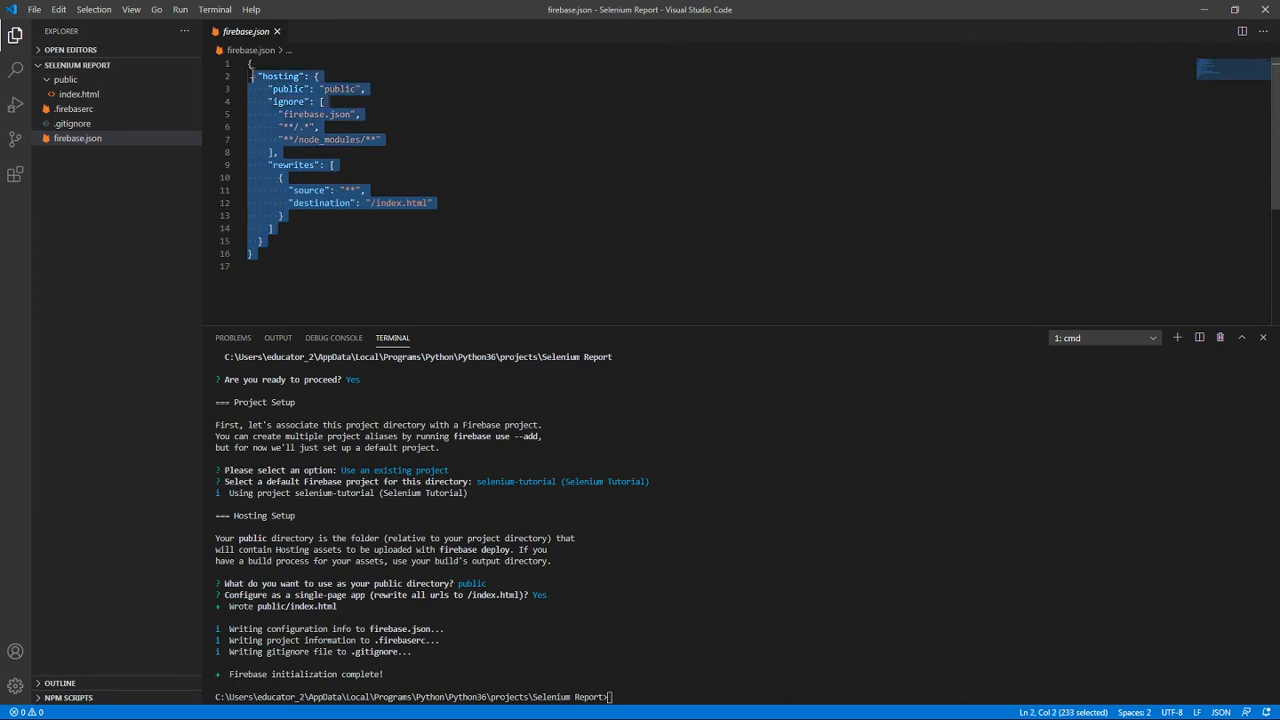
pyautogui.click(367, 258)
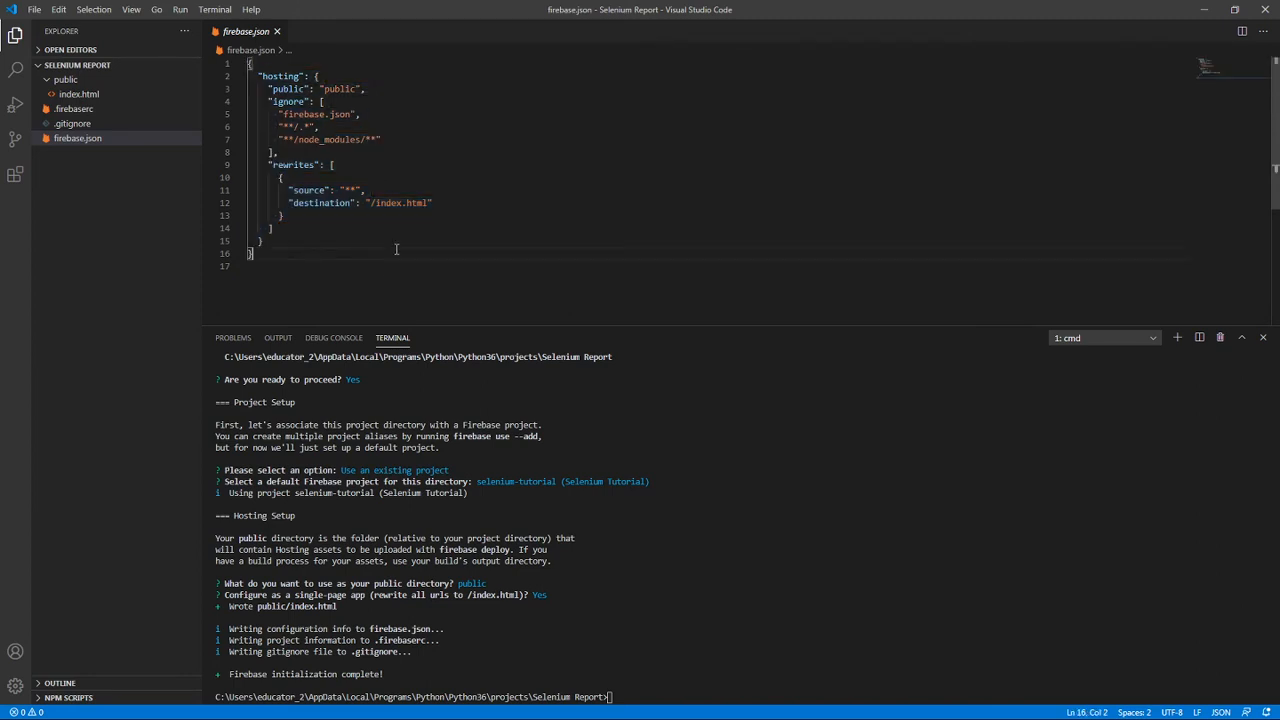
pyautogui.click(79, 124)
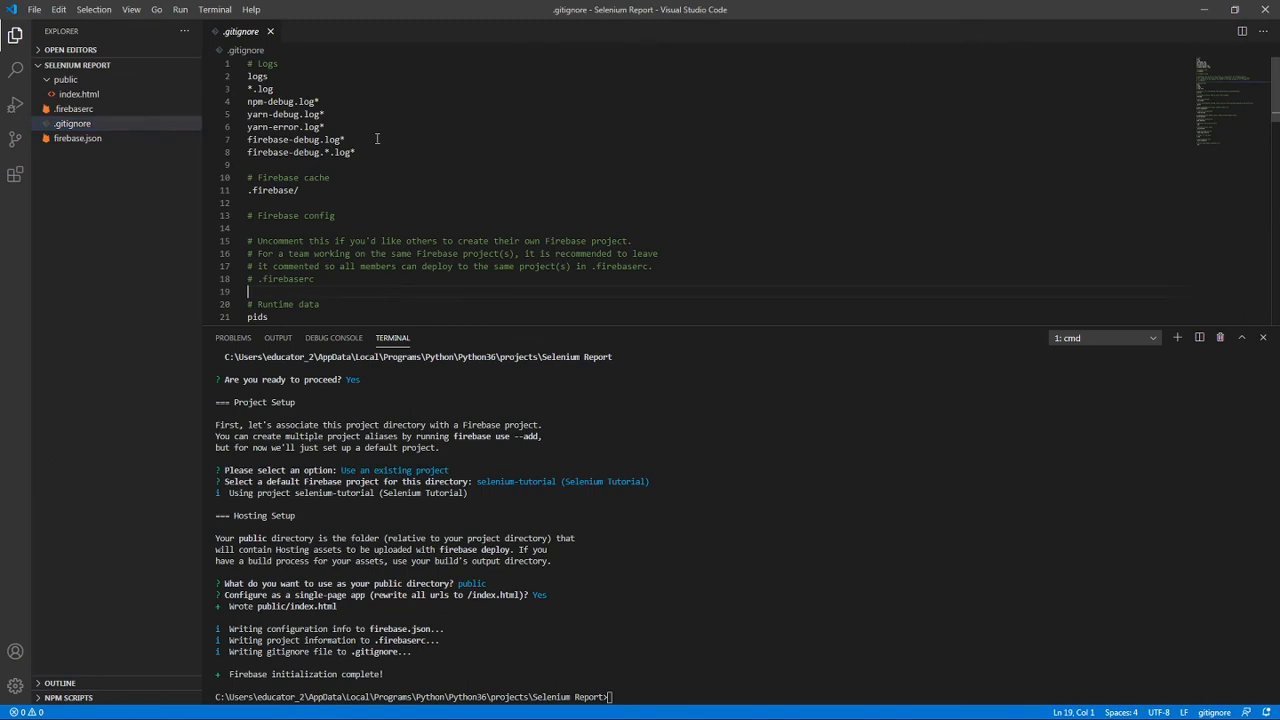
pyautogui.click(376, 127)
pyautogui.scroll(-4, 439, 163)
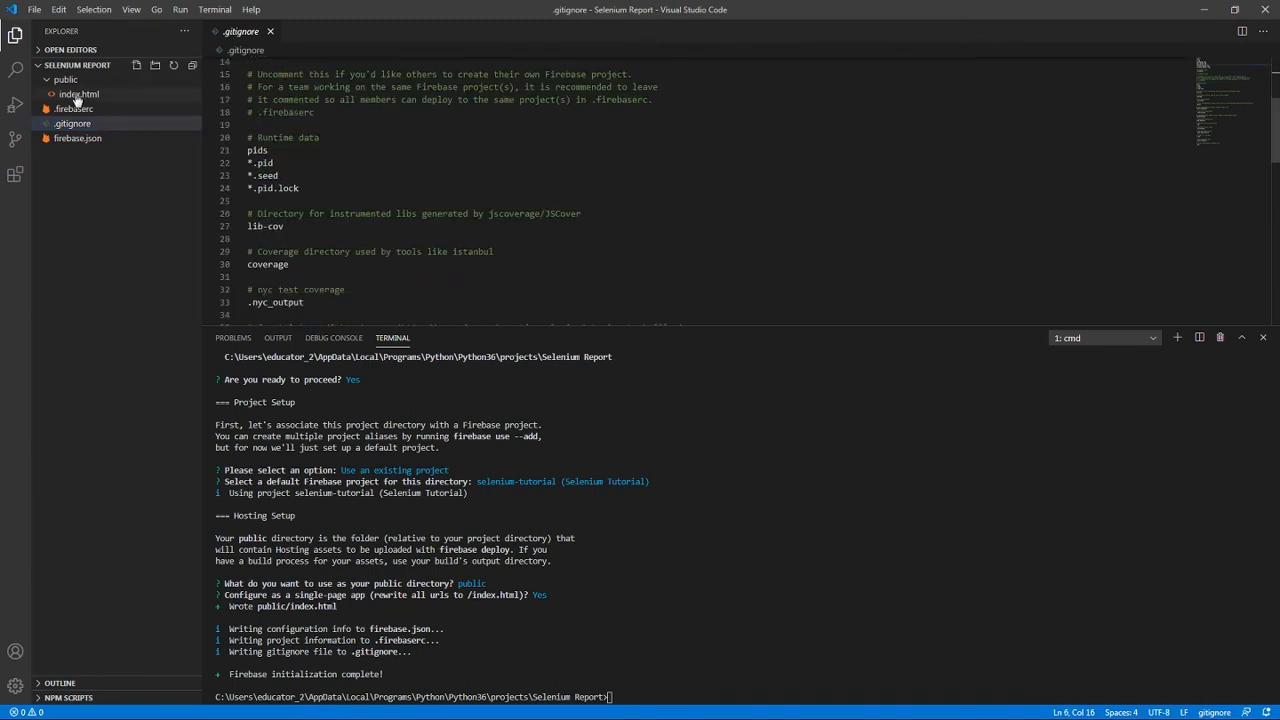
# Open index.html from the public folder and enlarge the editor area to review its Firebase script block.
pyautogui.click(77, 97)
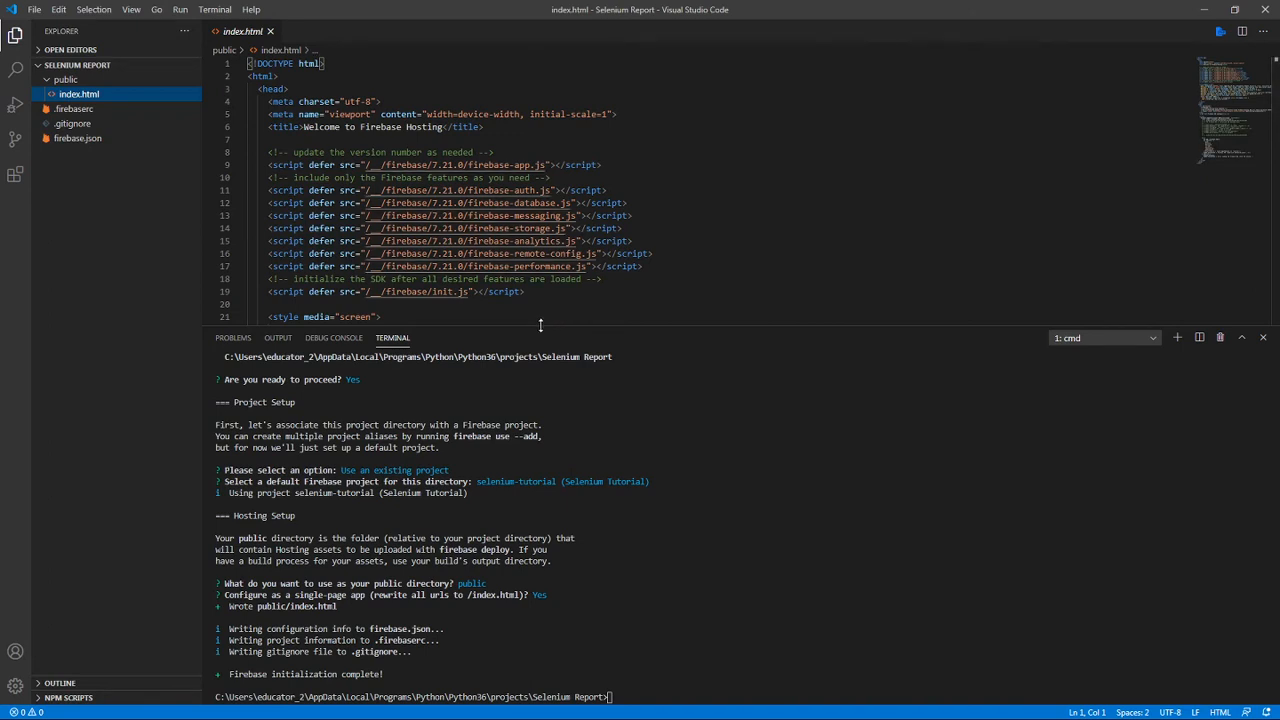
pyautogui.moveTo(540, 325); pyautogui.dragTo(535, 450)
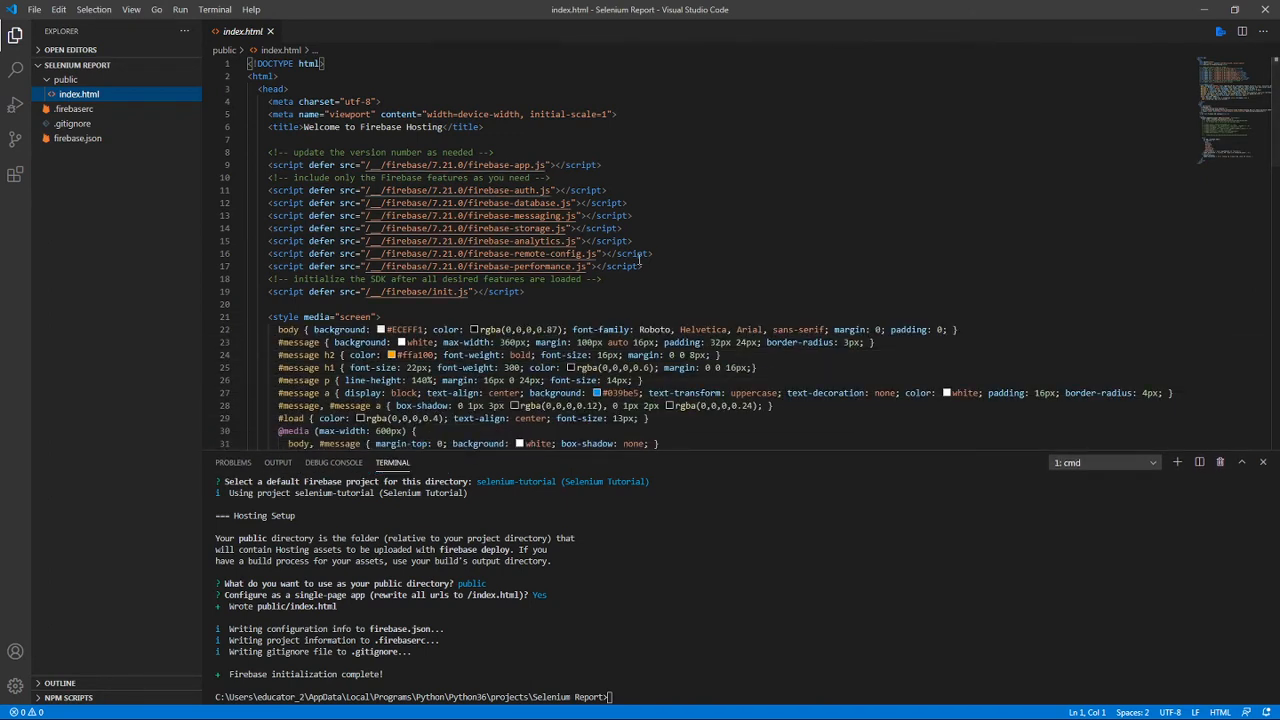
pyautogui.click(736, 259)
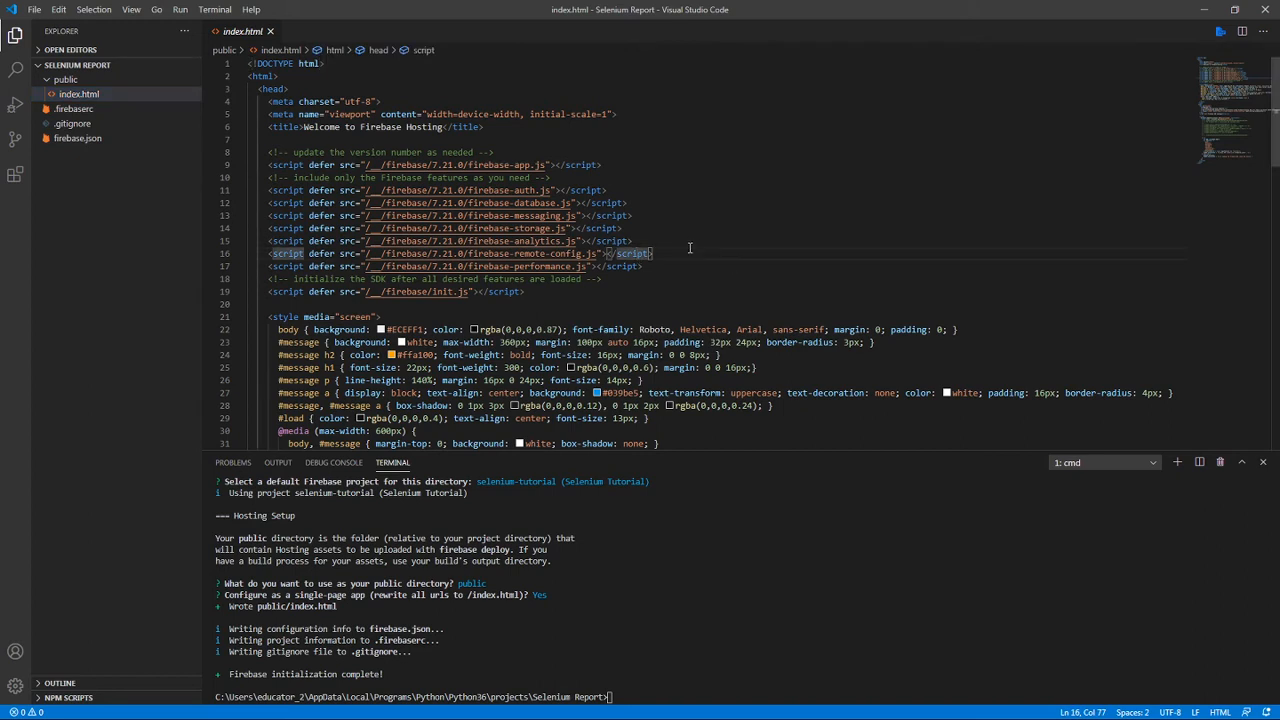
pyautogui.moveTo(643, 267); pyautogui.dragTo(284, 190)
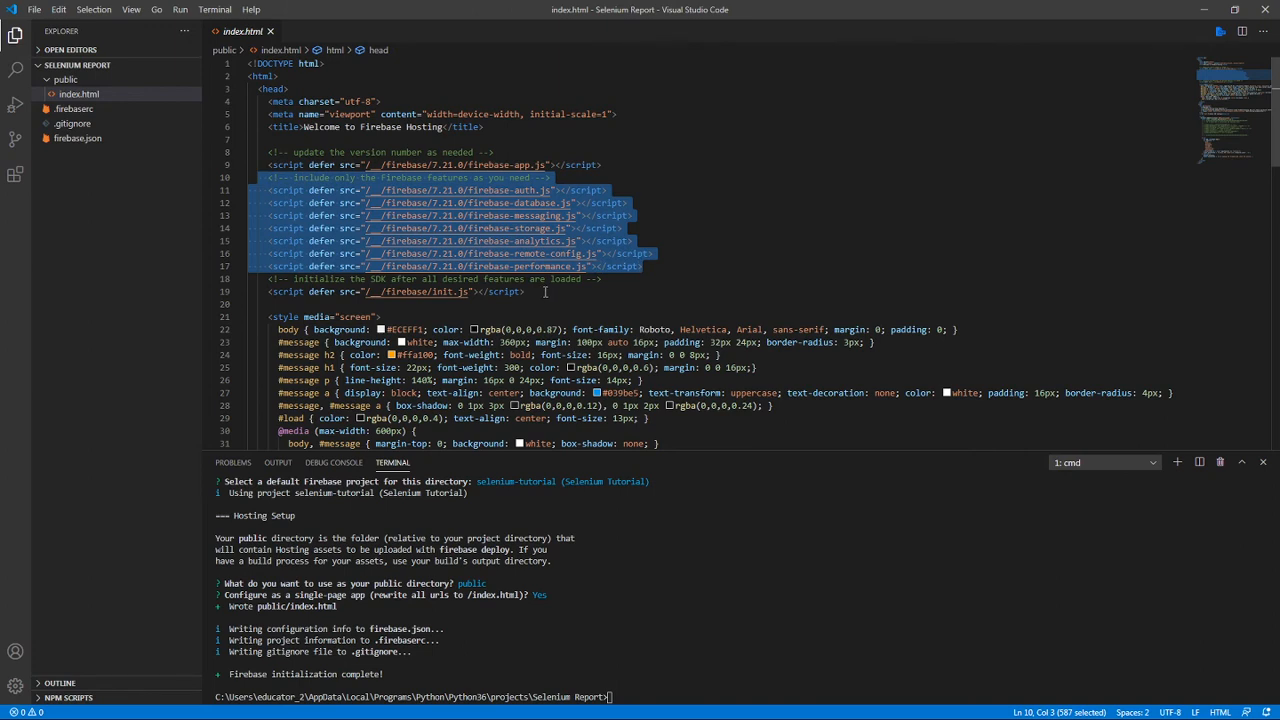
pyautogui.moveTo(545, 292); pyautogui.dragTo(241, 153)
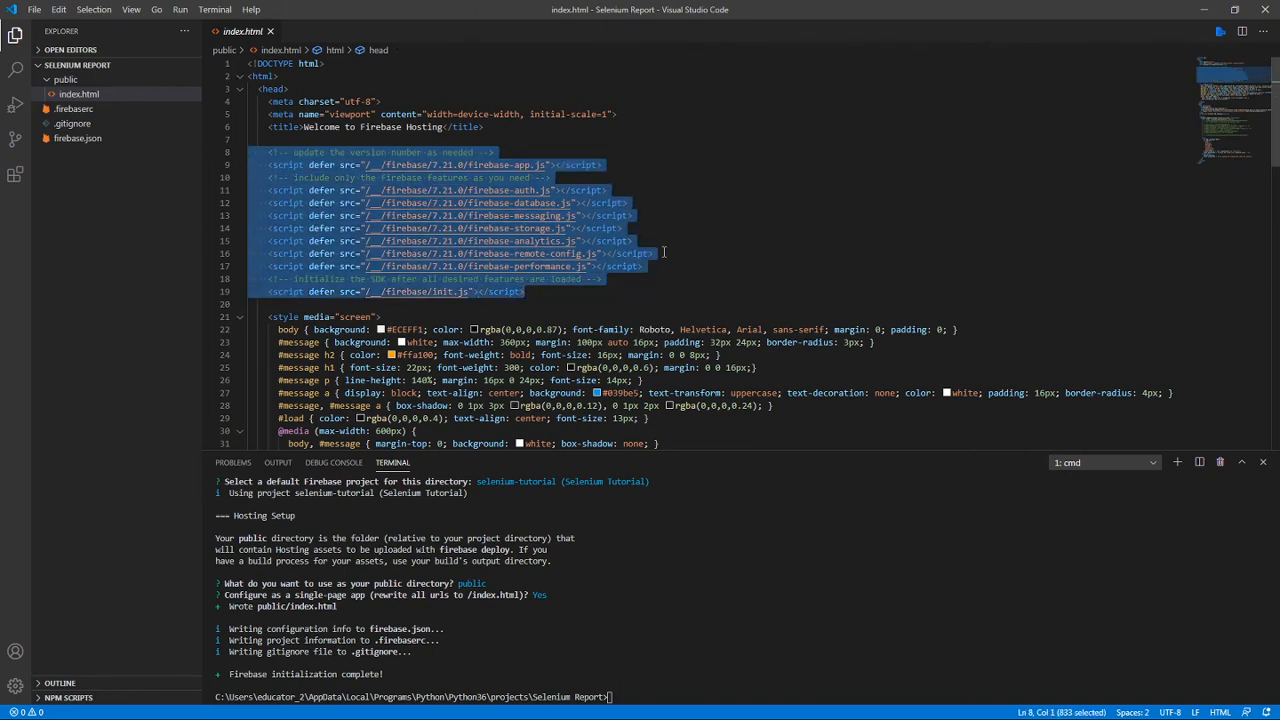
pyautogui.click(724, 178)
# Examine the individual Firebase feature scripts in the head of index.html, including auth, database, messaging, storage and analytics.
pyautogui.click(484, 193)
pyautogui.click(491, 217)
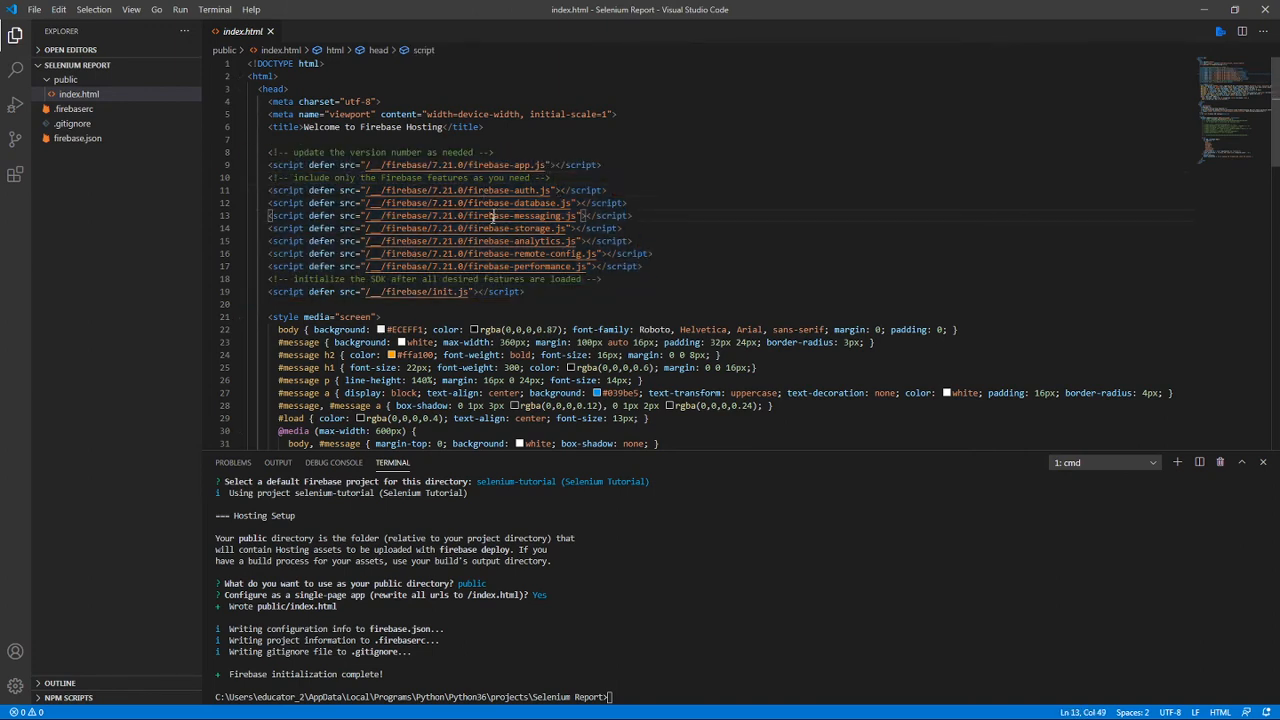
pyautogui.click(490, 229)
pyautogui.click(494, 243)
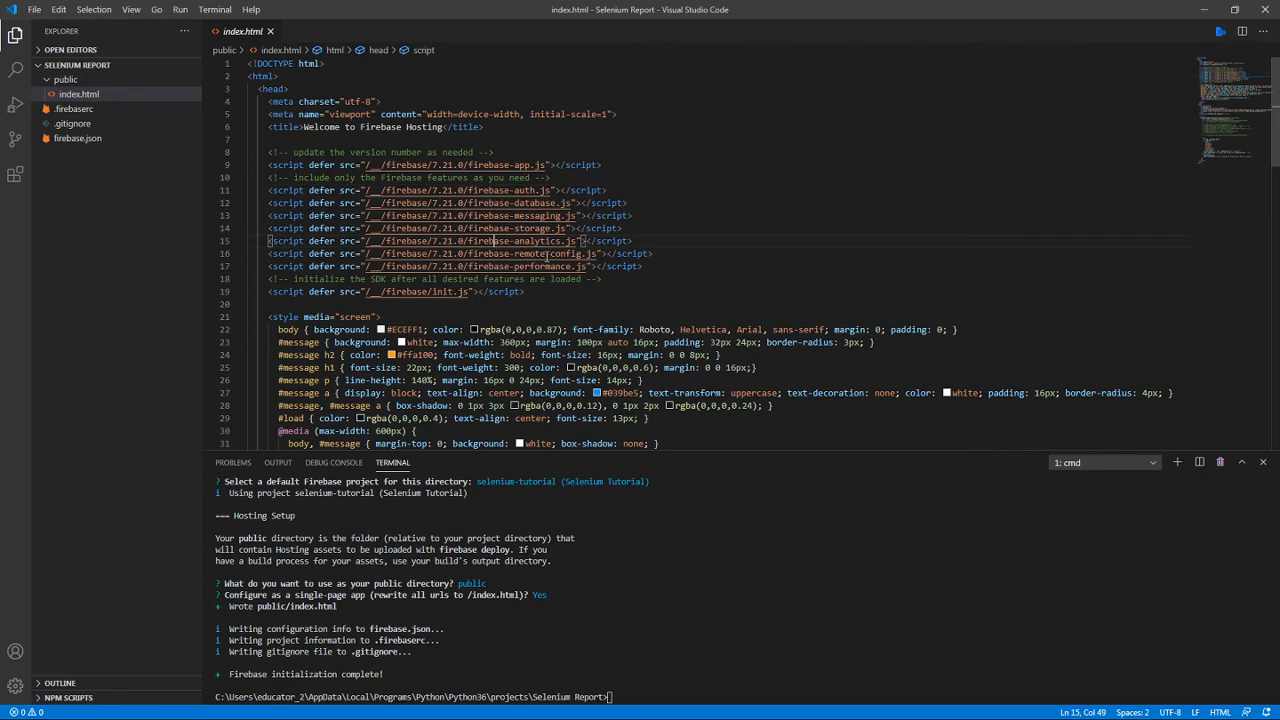
pyautogui.click(510, 220)
pyautogui.click(537, 190)
pyautogui.doubleClick(535, 203)
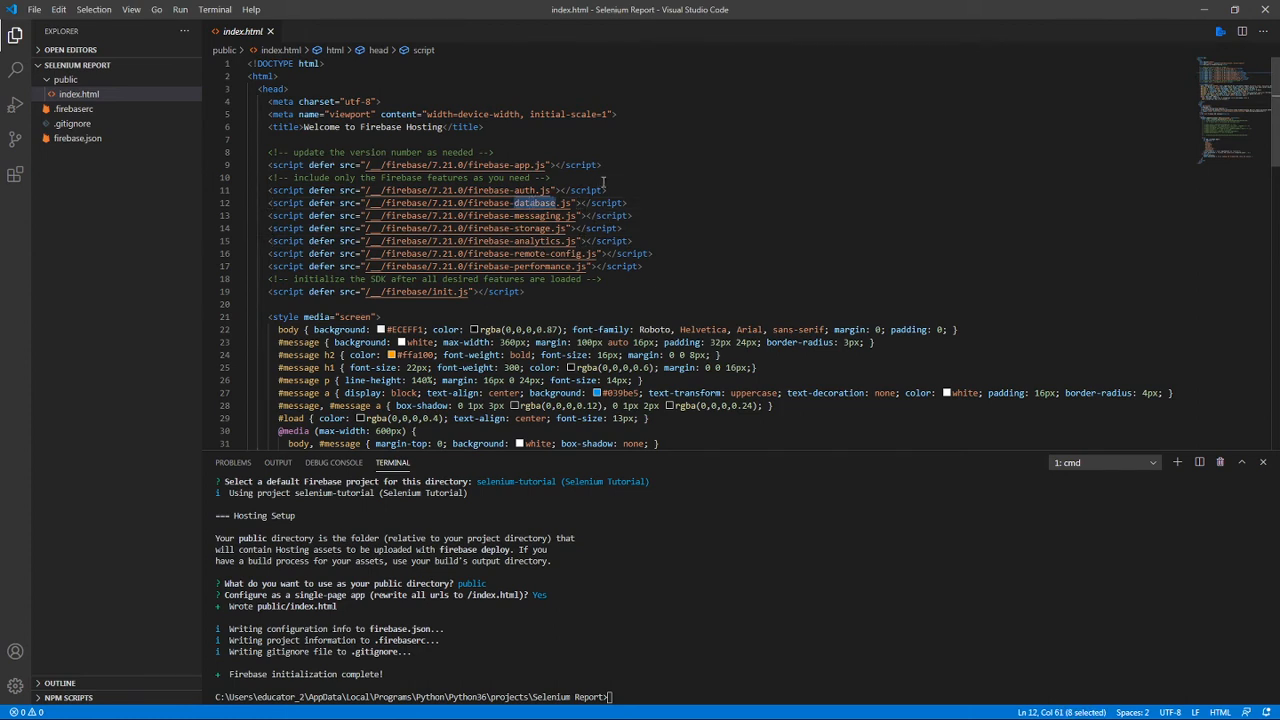
pyautogui.click(600, 182)
pyautogui.doubleClick(553, 203)
pyautogui.moveTo(648, 266); pyautogui.dragTo(264, 164)
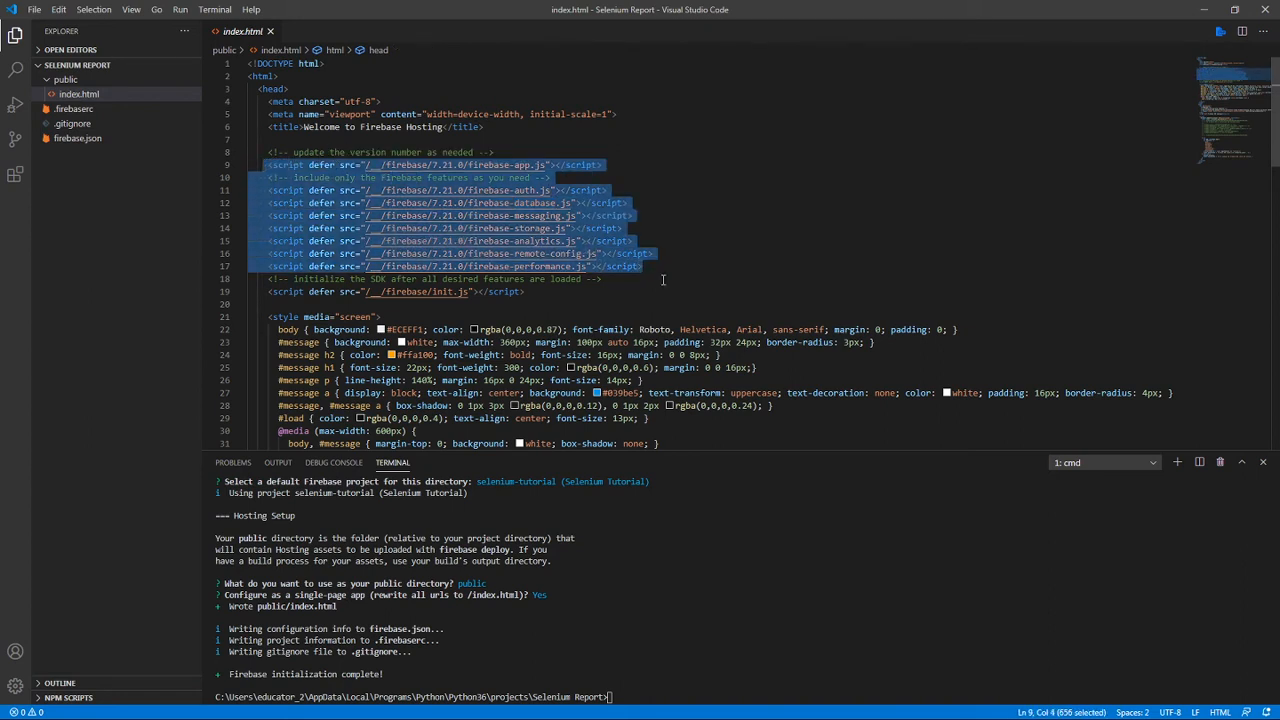
pyautogui.click(702, 218)
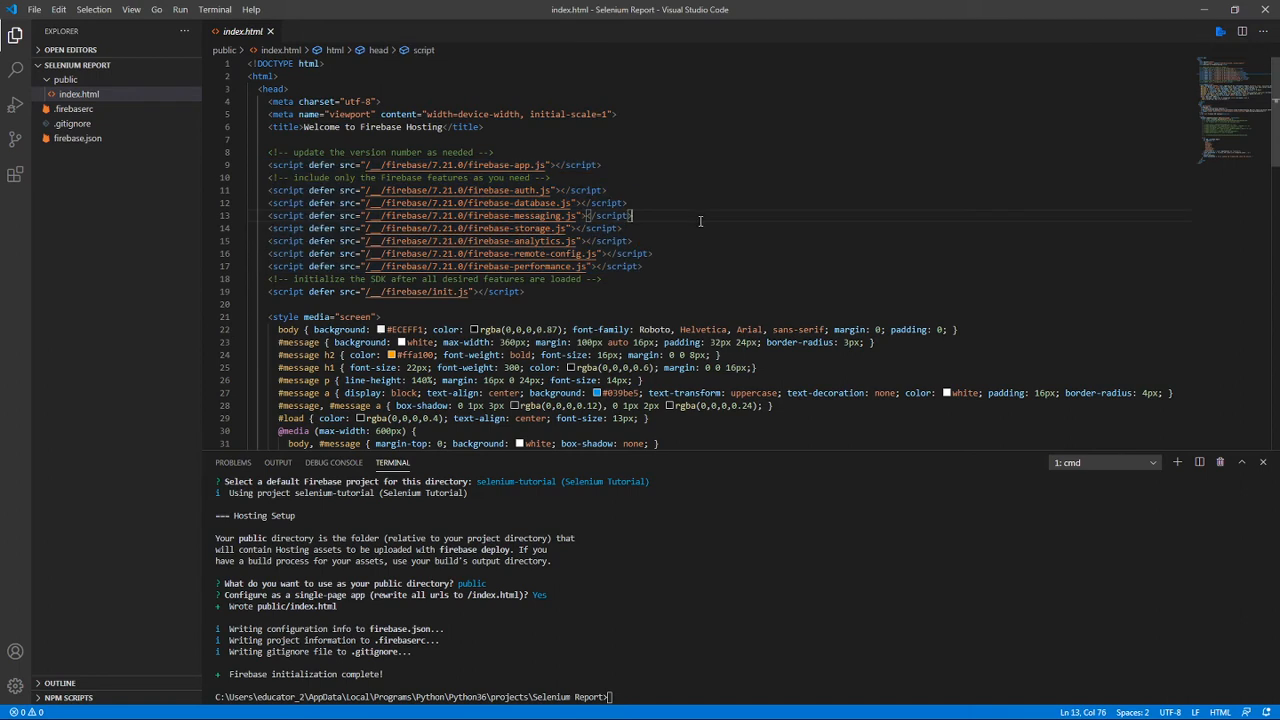
pyautogui.click(552, 254)
pyautogui.click(552, 241)
pyautogui.moveTo(645, 266); pyautogui.dragTo(549, 216)
pyautogui.click(670, 228)
# Read through index.html from the head section down to the styles, welcome message and SDK initialization script.
pyautogui.scroll(-2, 368, 162)
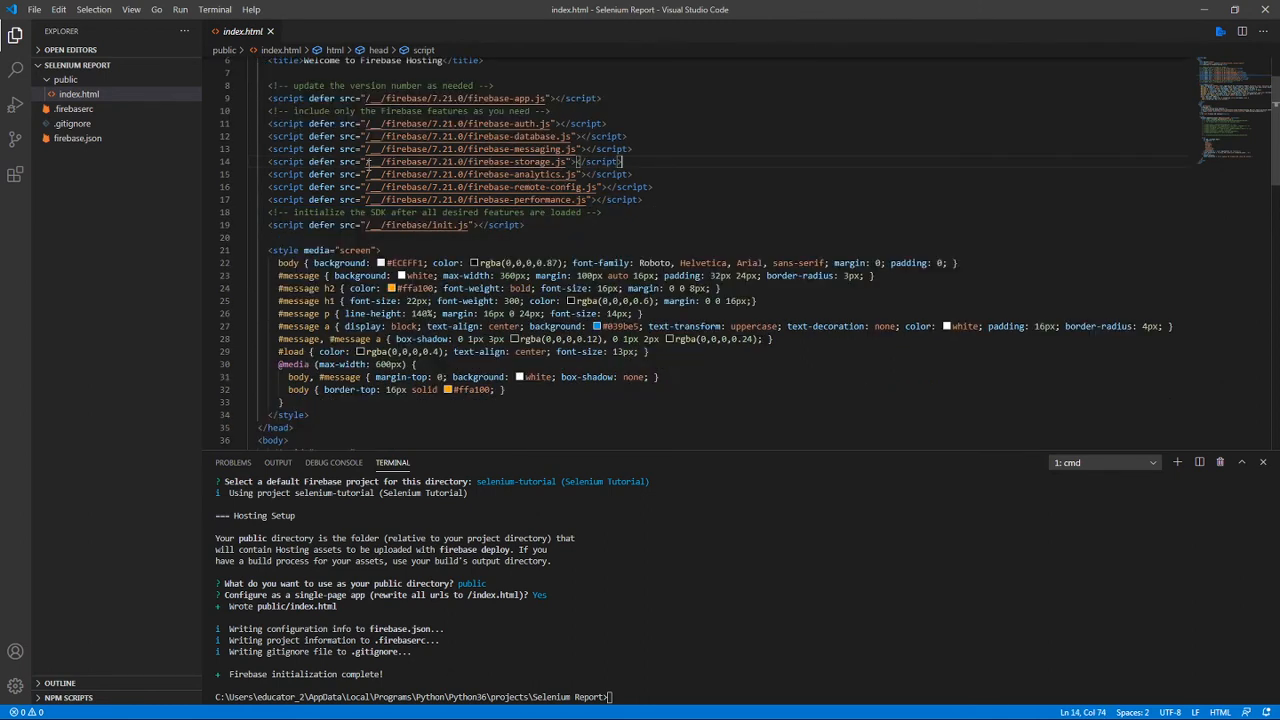
pyautogui.click(267, 88)
pyautogui.moveTo(548, 228); pyautogui.dragTo(462, 174)
pyautogui.moveTo(247, 50); pyautogui.dragTo(250, 45)
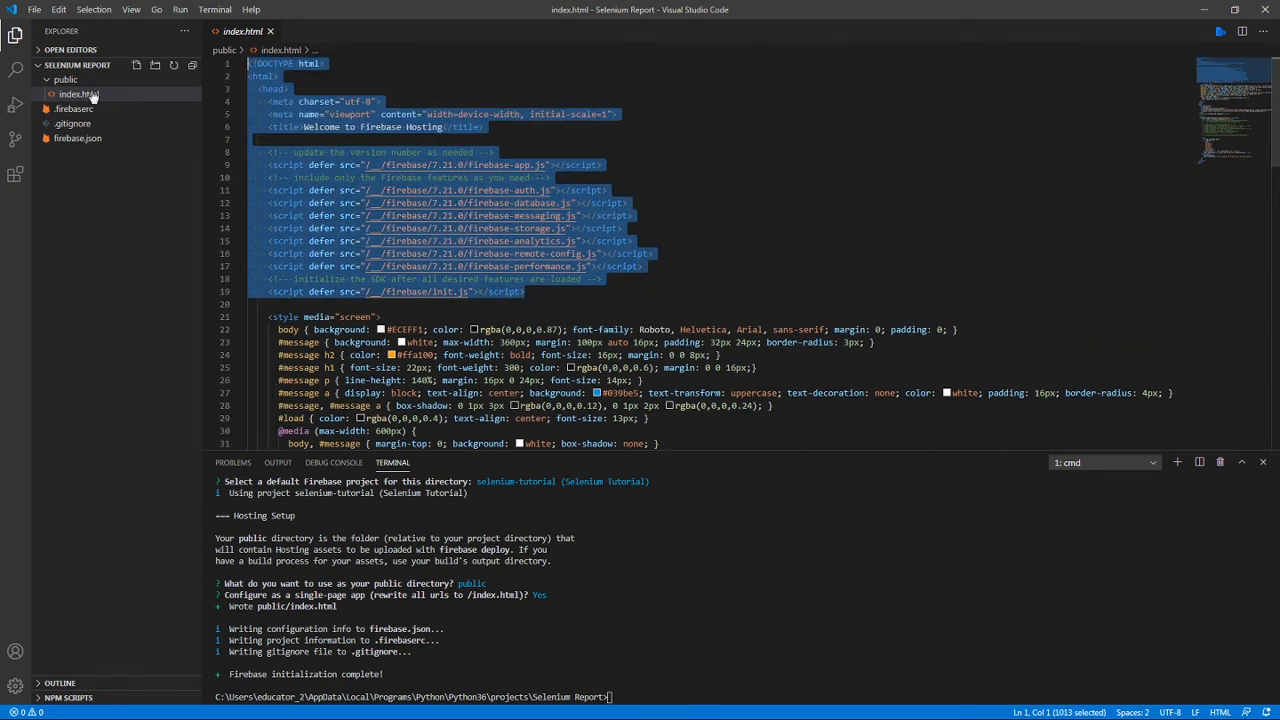
pyautogui.click(718, 289)
pyautogui.scroll(-5, 718, 289)
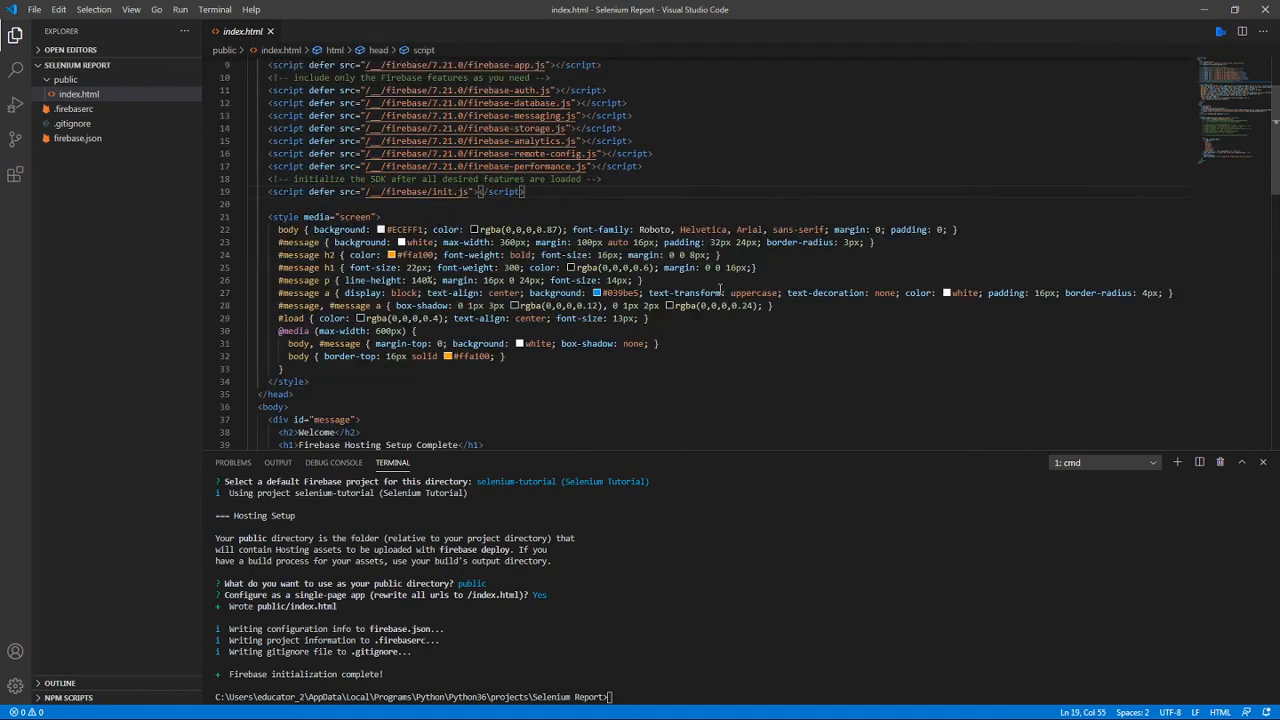
pyautogui.scroll(-7, 718, 289)
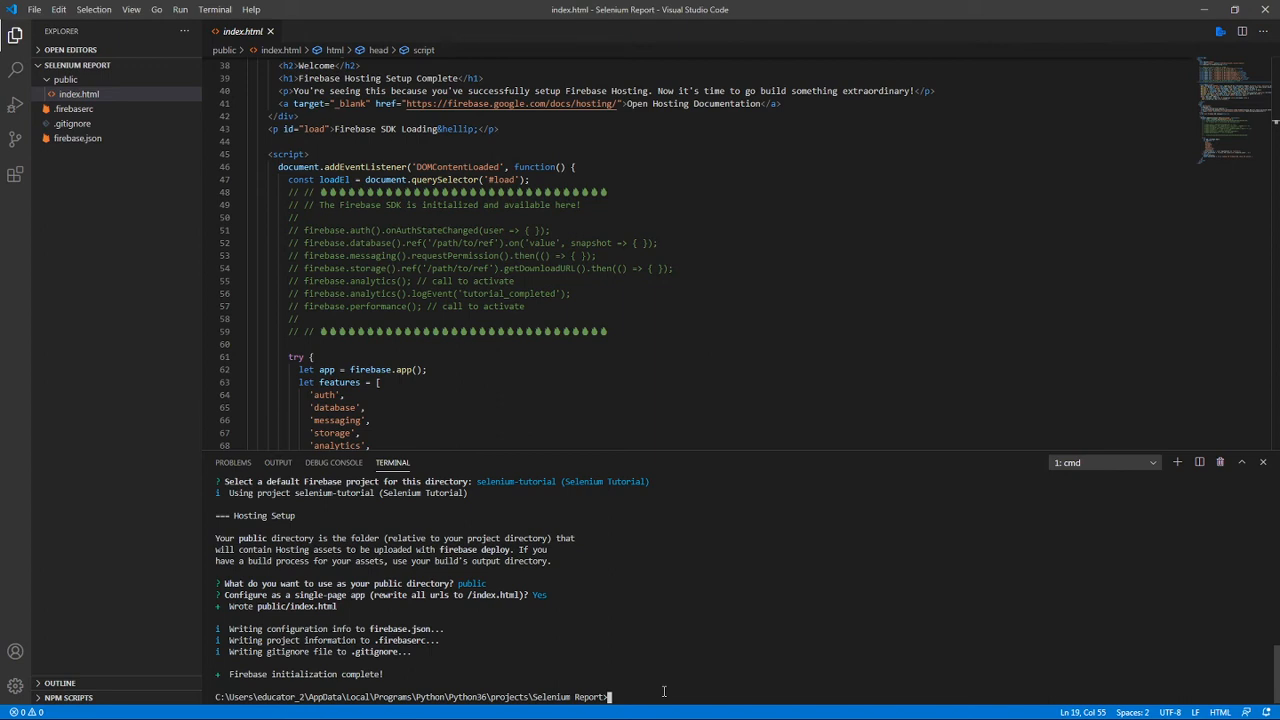
# Start the local hosting server by running firebase serve in the project directory.
pyautogui.write('firebase serve')
pyautogui.press('Return')
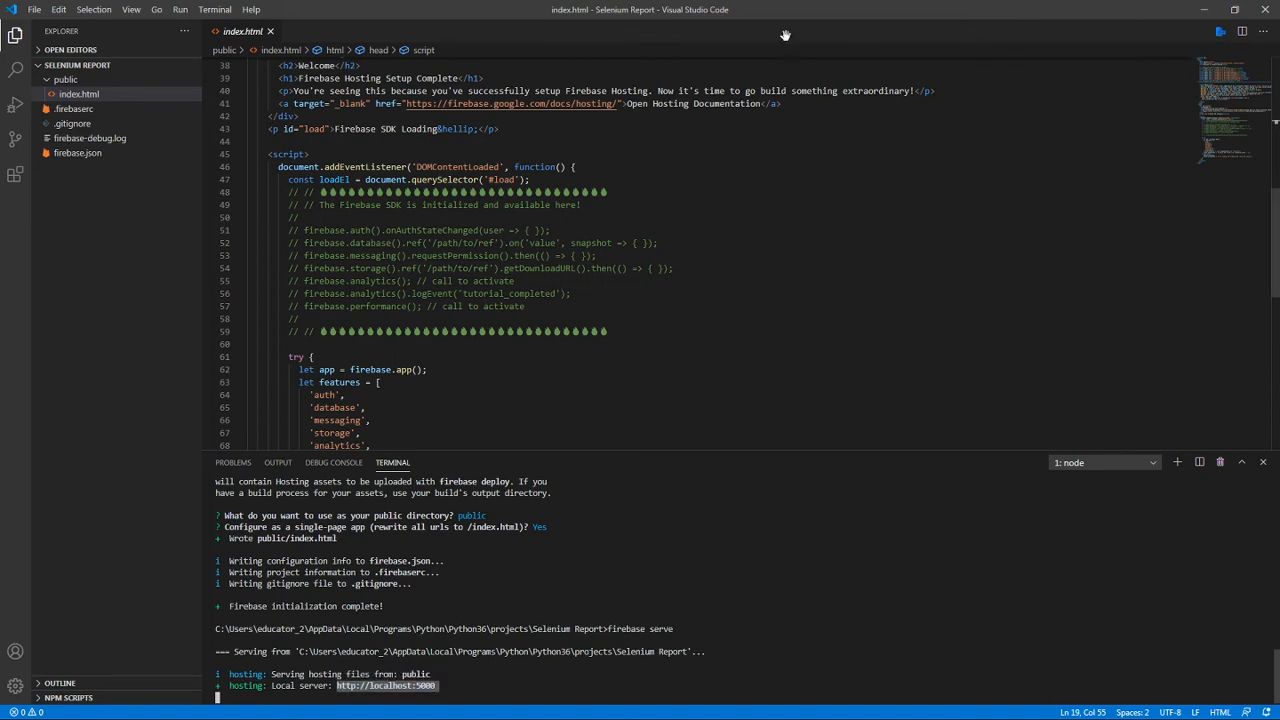
pyautogui.moveTo(787, 14); pyautogui.dragTo(1279, 115)
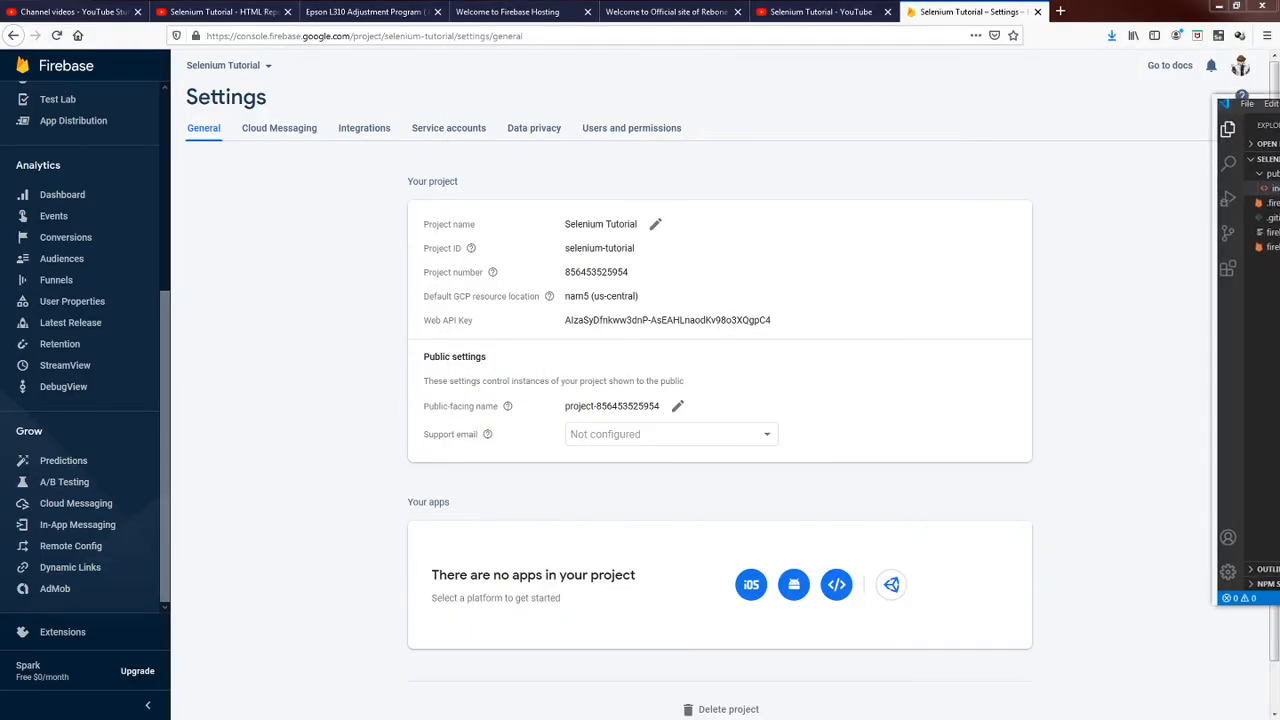
pyautogui.click(1063, 20)
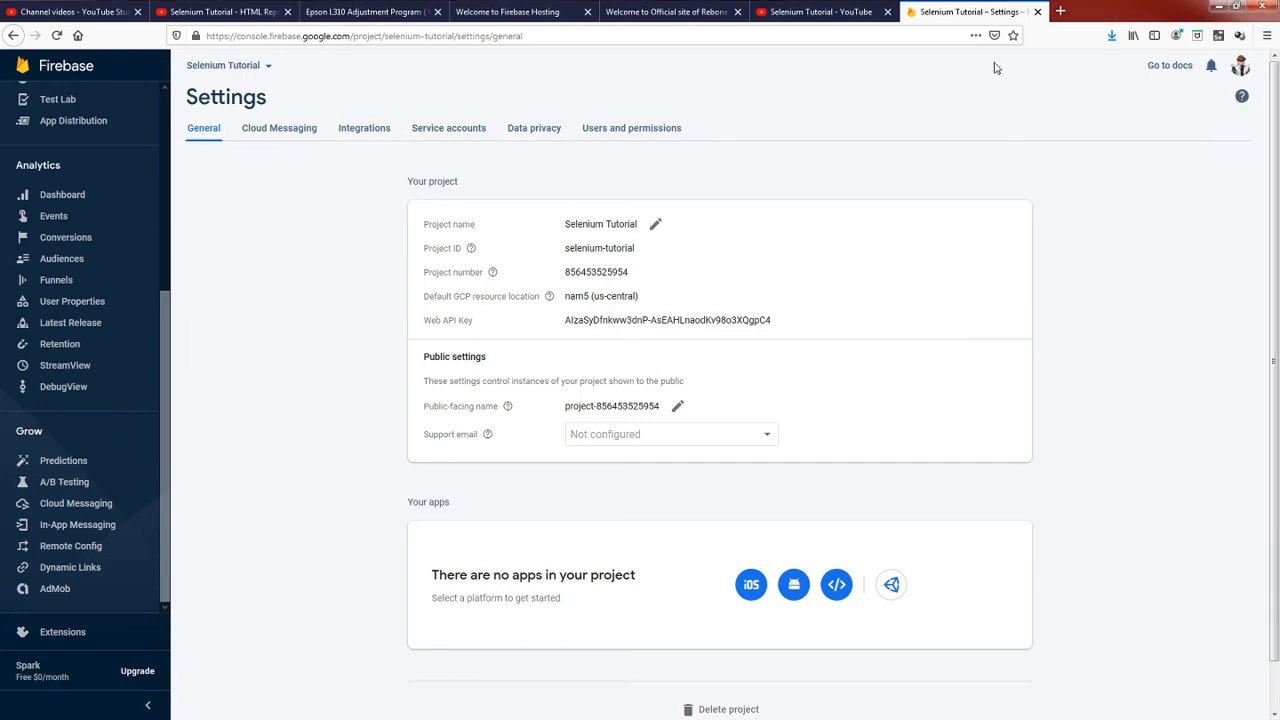
pyautogui.click(1061, 14)
pyautogui.click(948, 41)
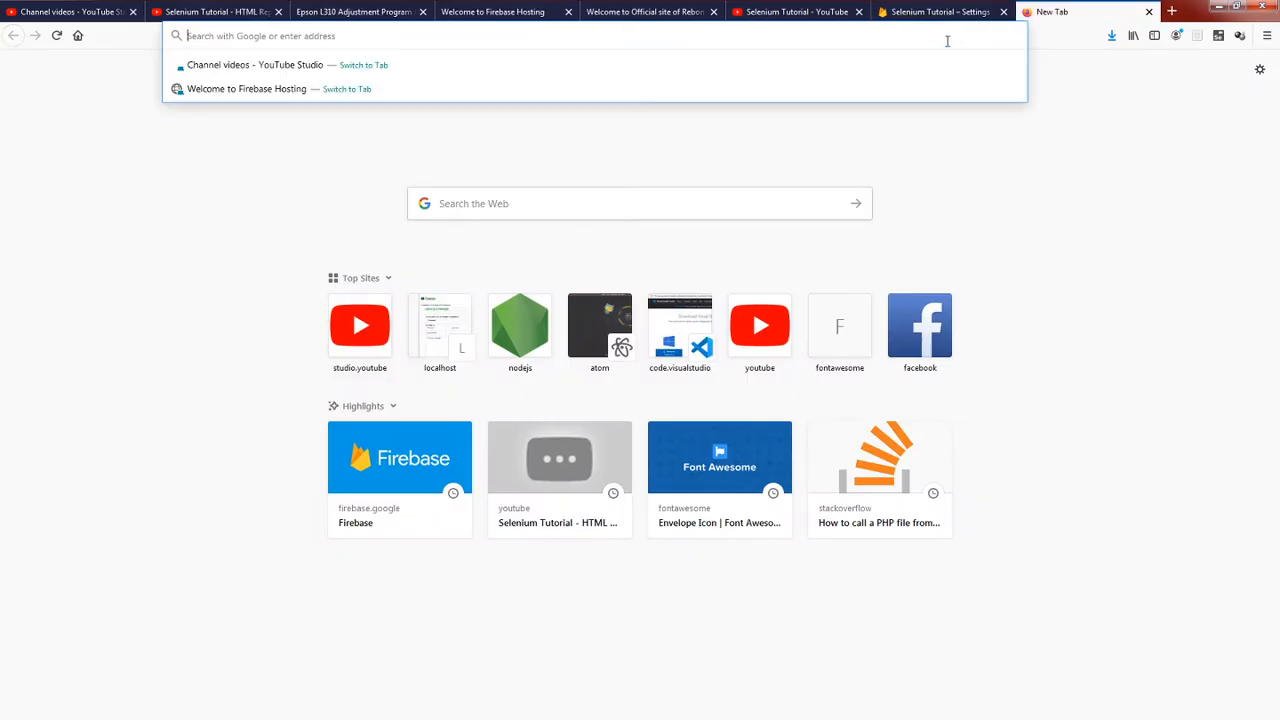
pyautogui.write('http://localhost:5000/')
pyautogui.press('Return')
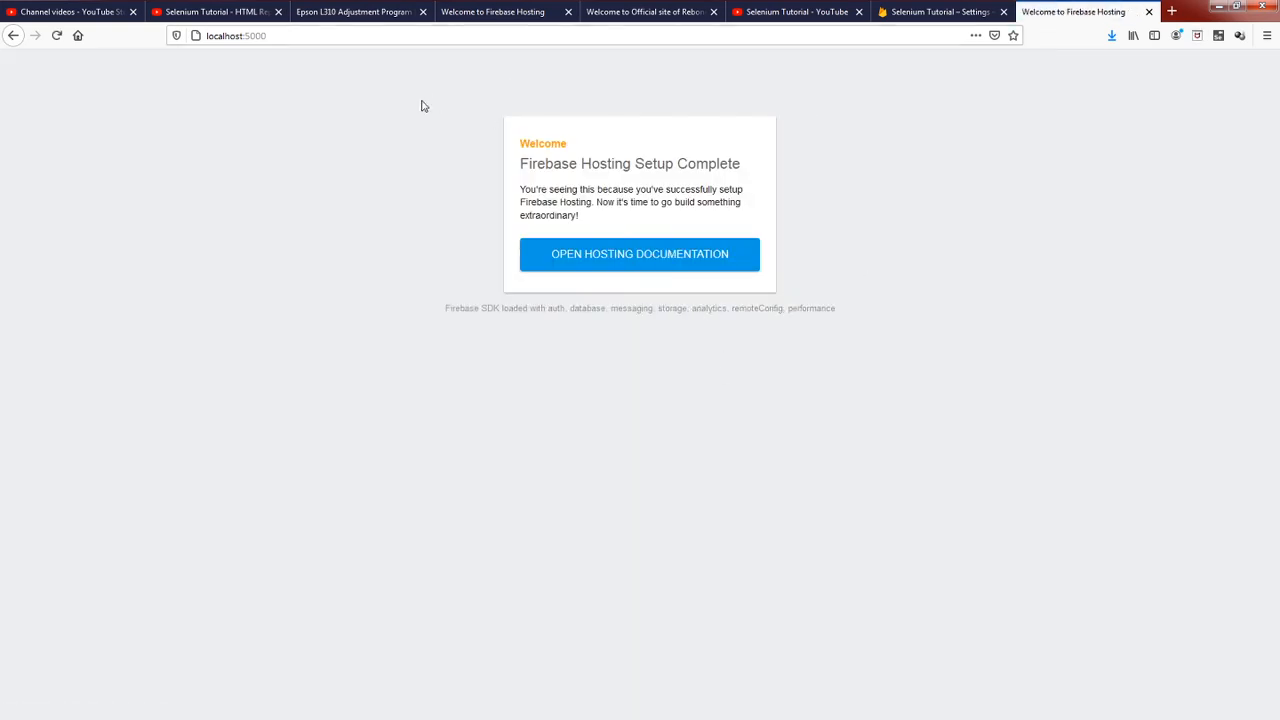
# Examine the Firebase Hosting welcome page served locally, and return to the maximized Visual Studio Code window.
pyautogui.moveTo(394, 117); pyautogui.dragTo(754, 343)
pyautogui.click(754, 343)
pyautogui.moveTo(860, 126); pyautogui.dragTo(932, 294)
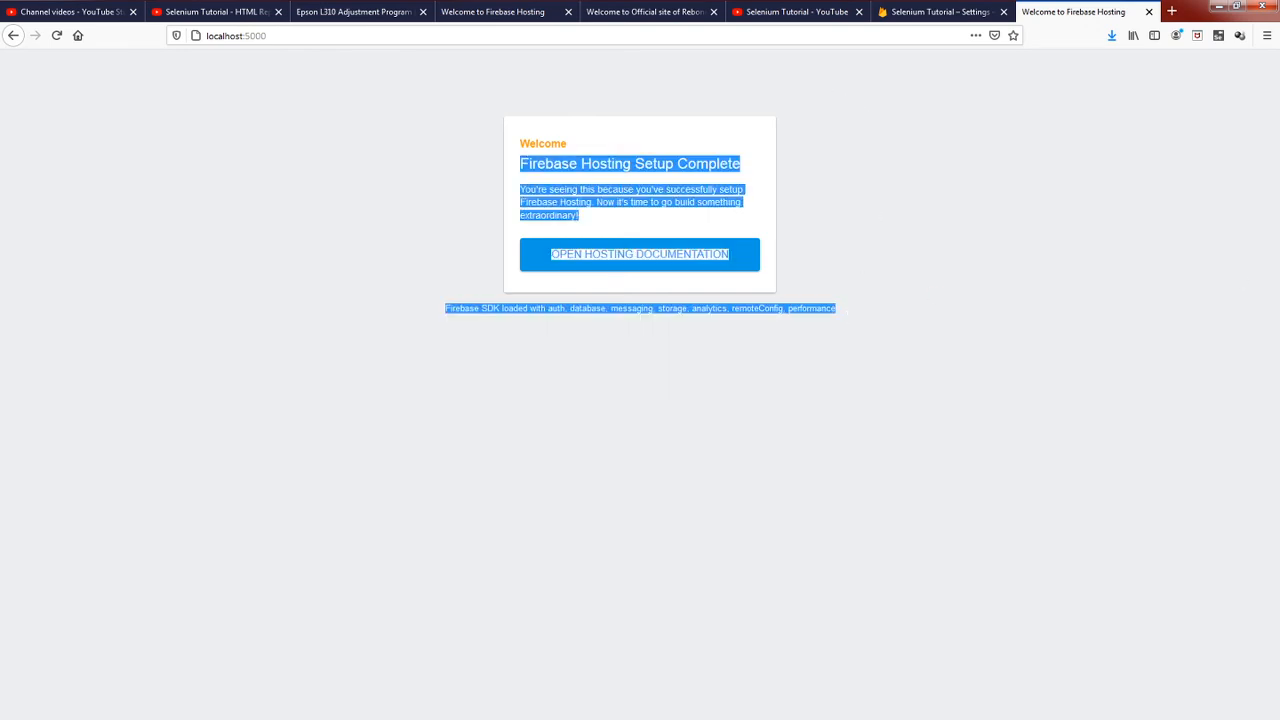
pyautogui.click(1052, 235)
pyautogui.moveTo(1279, 99); pyautogui.dragTo(786, 152)
pyautogui.doubleClick(786, 152)
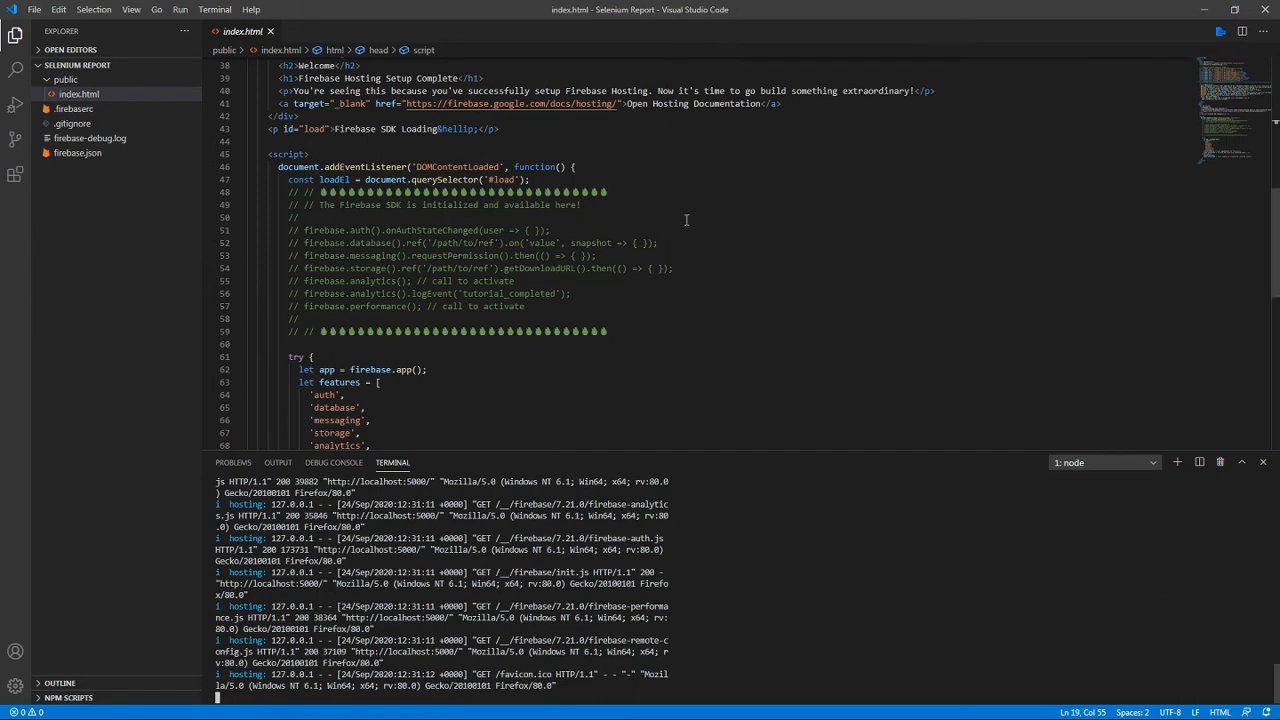
# Stop the running Firebase local server and answer y to terminating the batch job.
pyautogui.click(686, 219)
pyautogui.scroll(4, 686, 219)
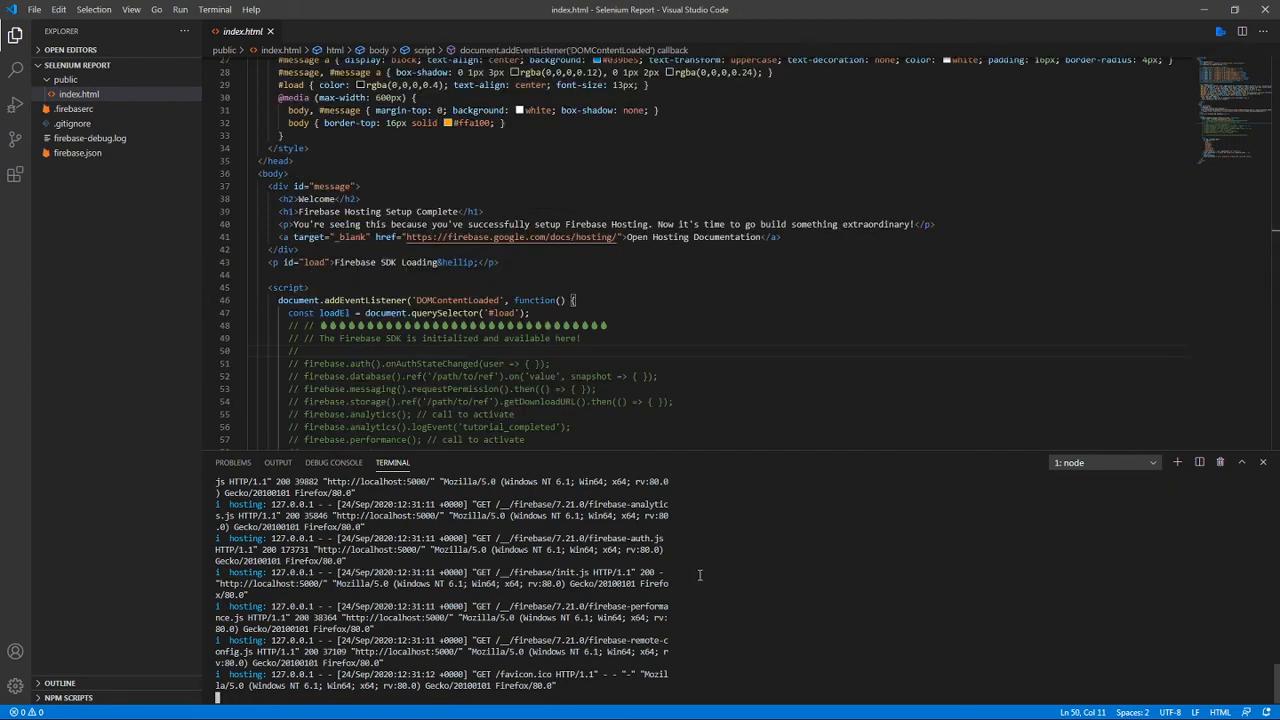
pyautogui.hotkey('ctrl', 'c')
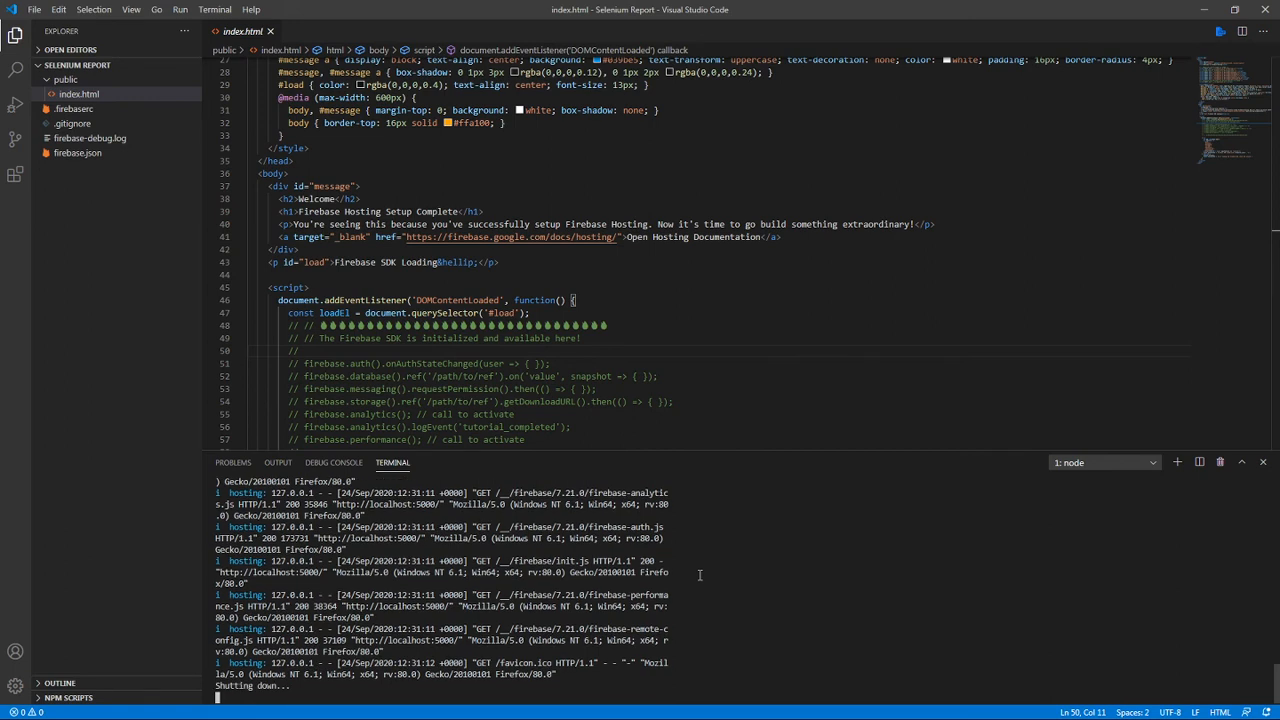
pyautogui.write('y')
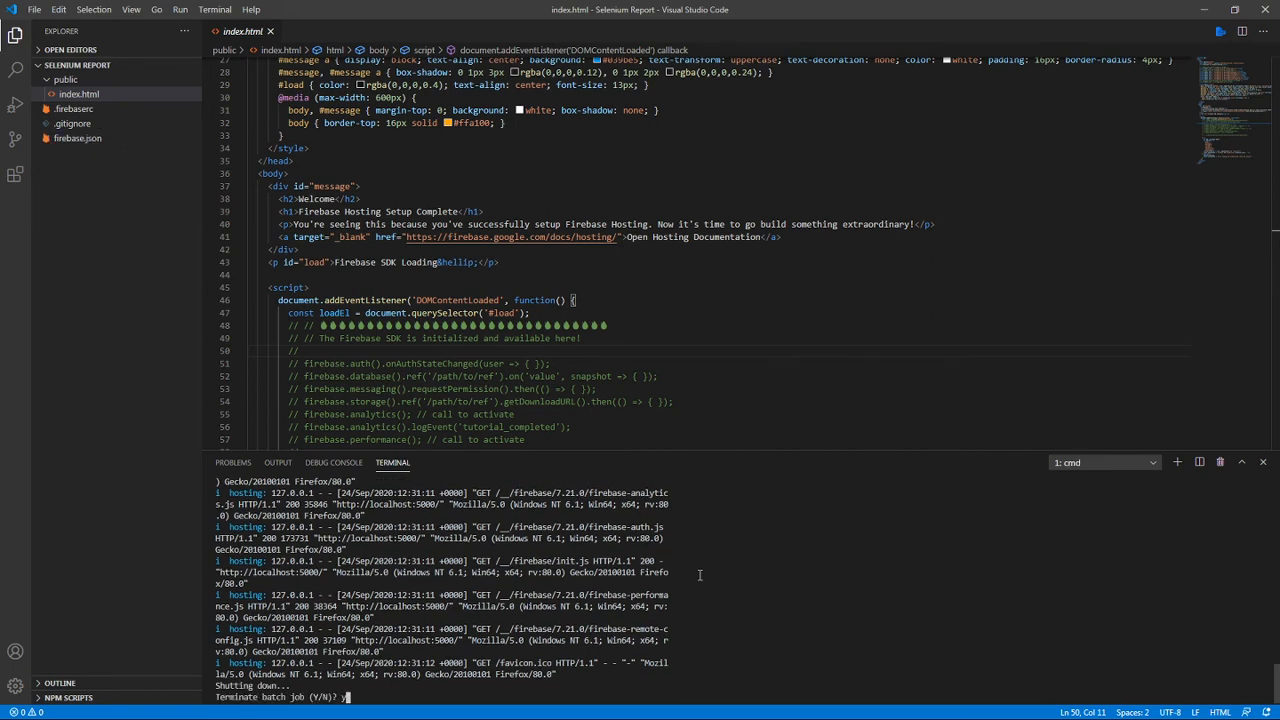
pyautogui.press('Return')
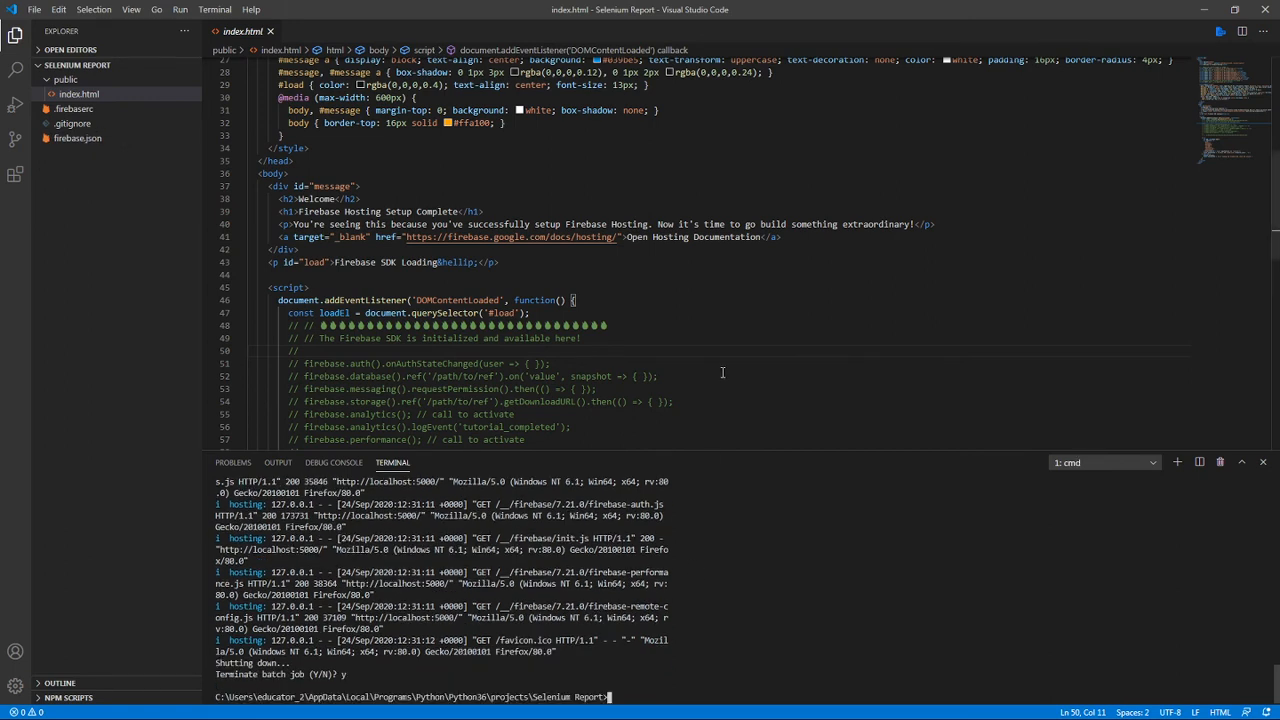
# Examine the defer attributes and the full block of Firebase script tags in the head of index.html.
pyautogui.click(722, 375)
pyautogui.scroll(5, 701, 319)
pyautogui.scroll(3, 701, 319)
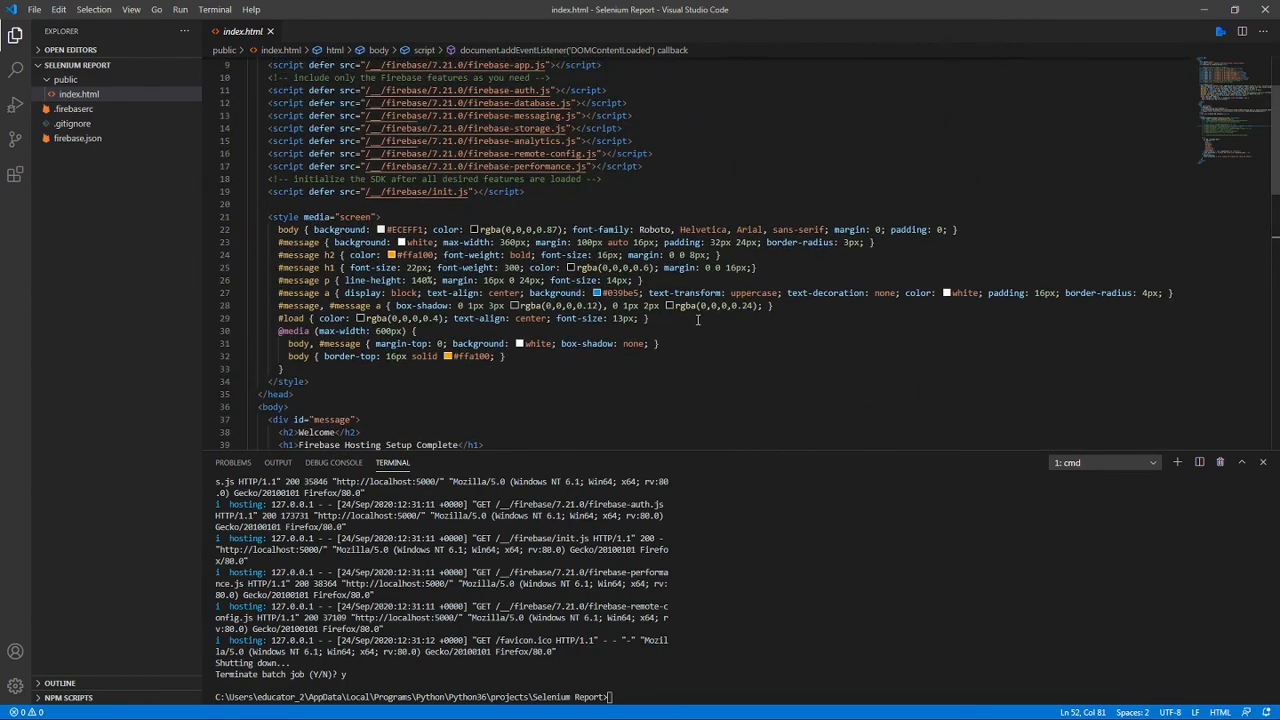
pyautogui.doubleClick(330, 157)
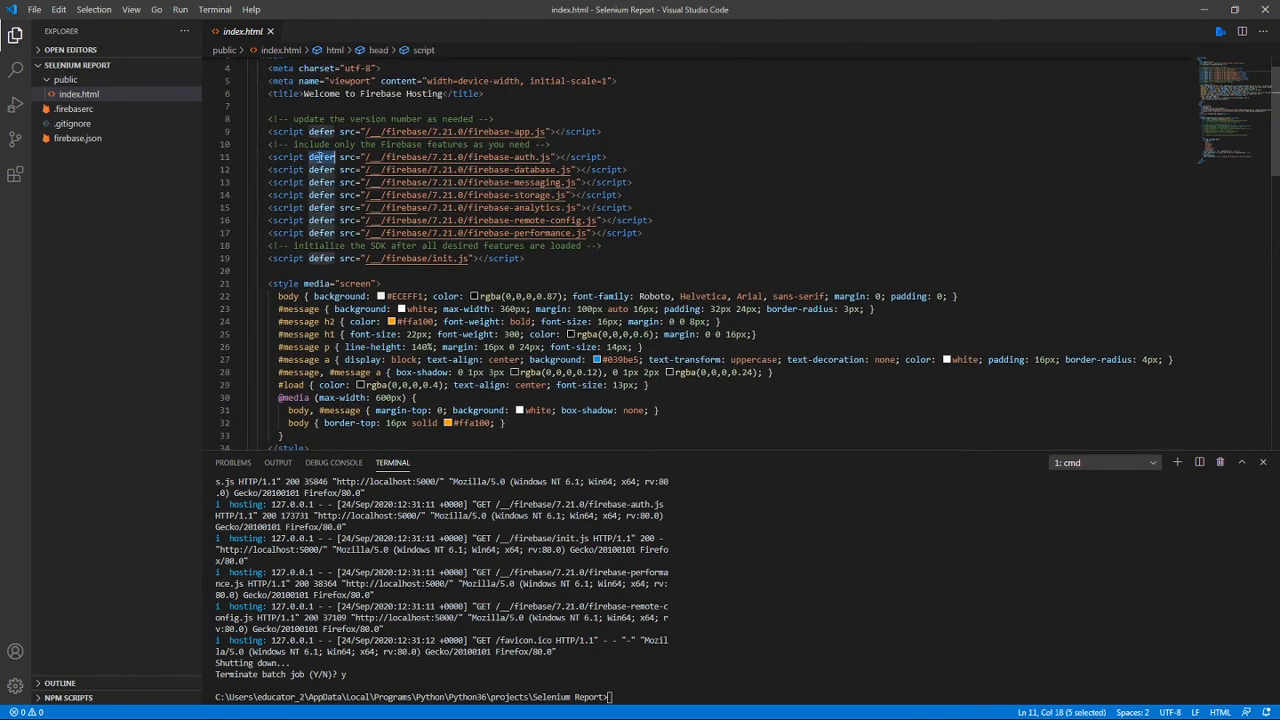
pyautogui.doubleClick(332, 131)
pyautogui.doubleClick(328, 233)
pyautogui.doubleClick(329, 220)
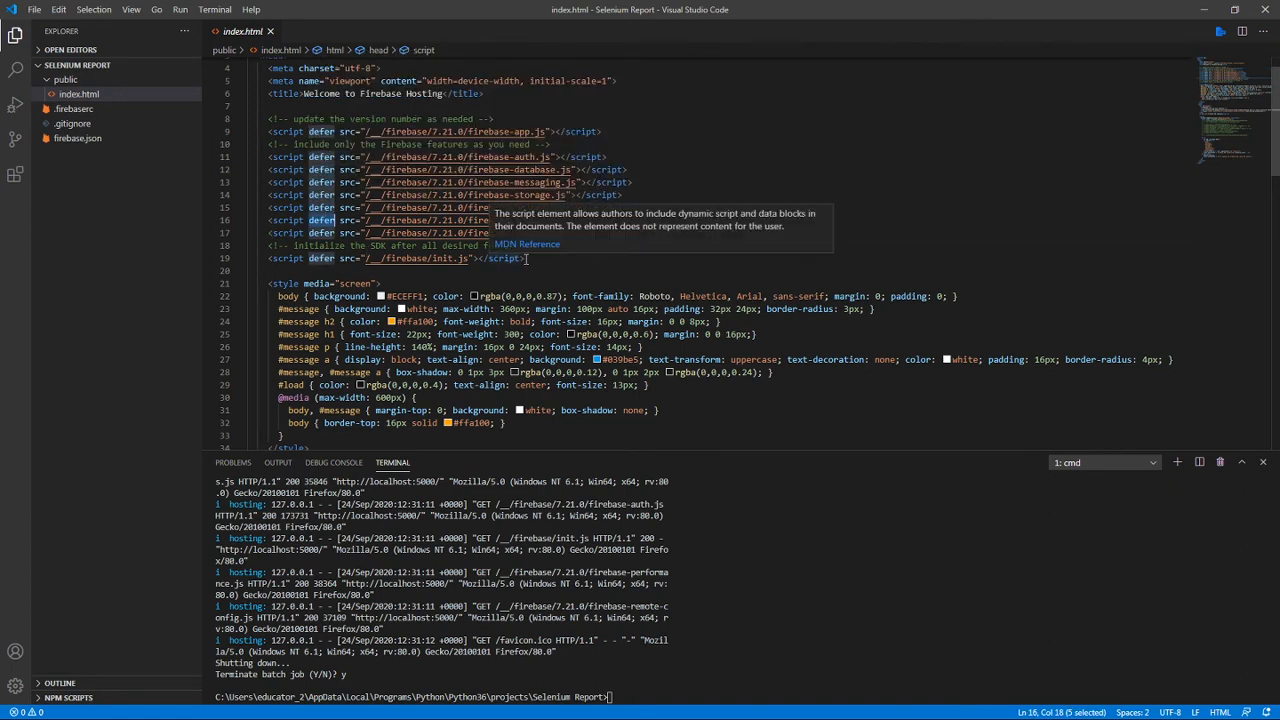
pyautogui.moveTo(523, 258); pyautogui.dragTo(238, 117)
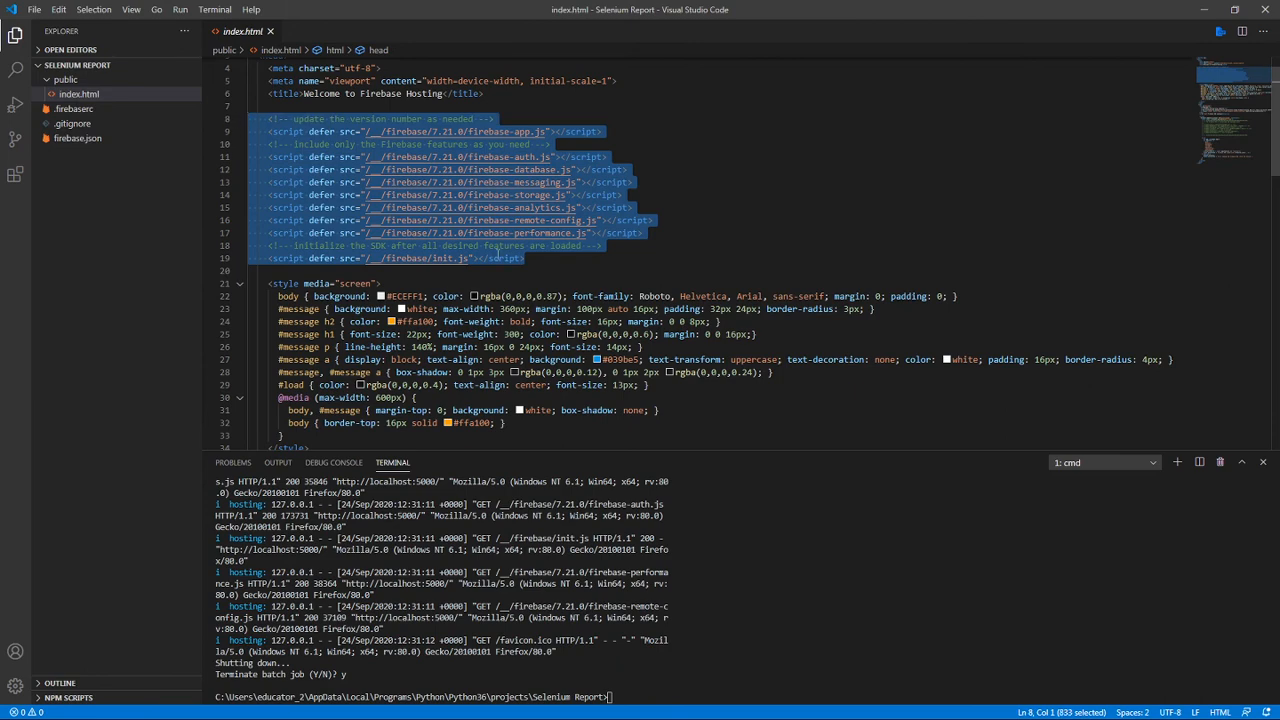
# Review the body markup and the commented Firebase SDK calls in index.html's DOMContentLoaded script.
pyautogui.click(710, 336)
pyautogui.scroll(-6, 725, 350)
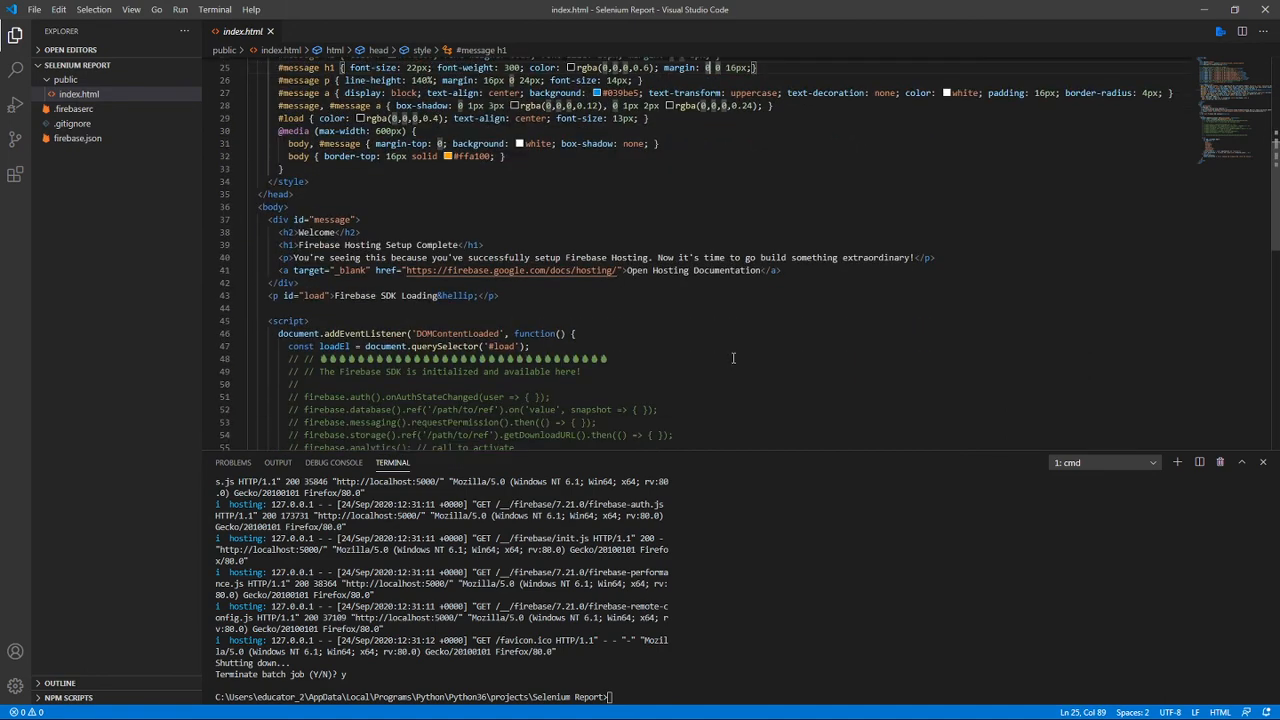
pyautogui.scroll(-3, 725, 353)
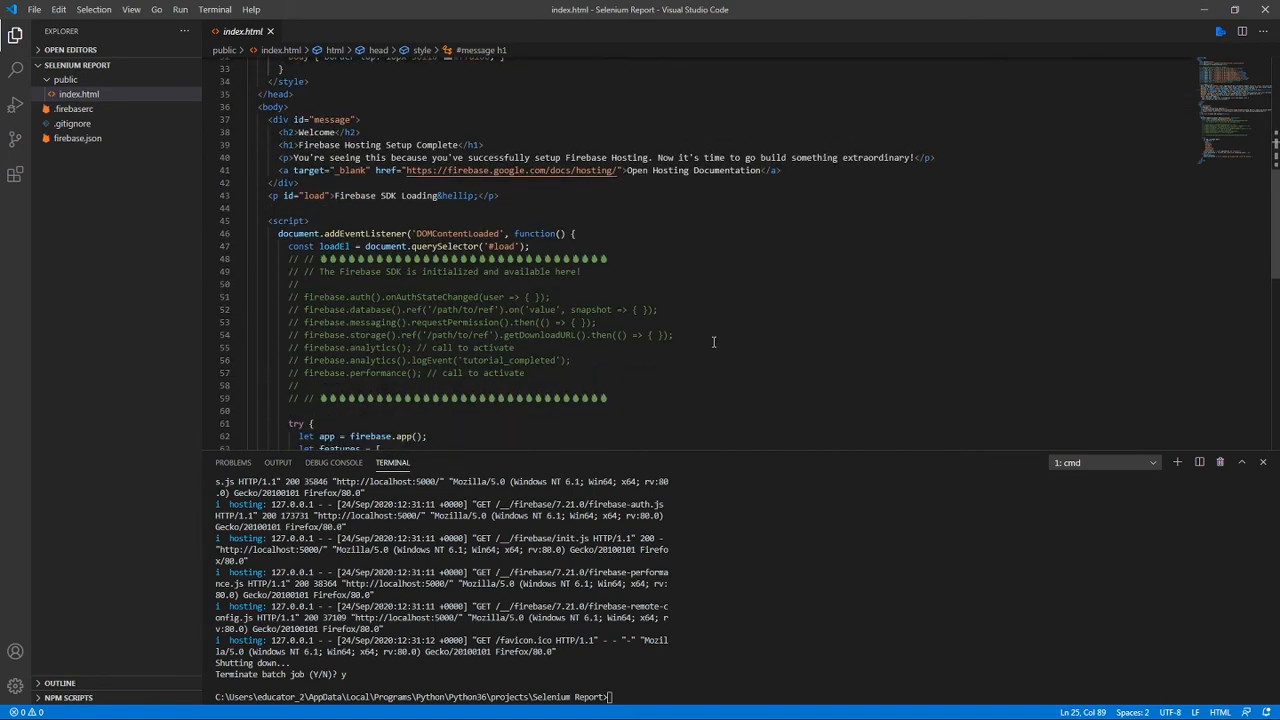
pyautogui.click(645, 323)
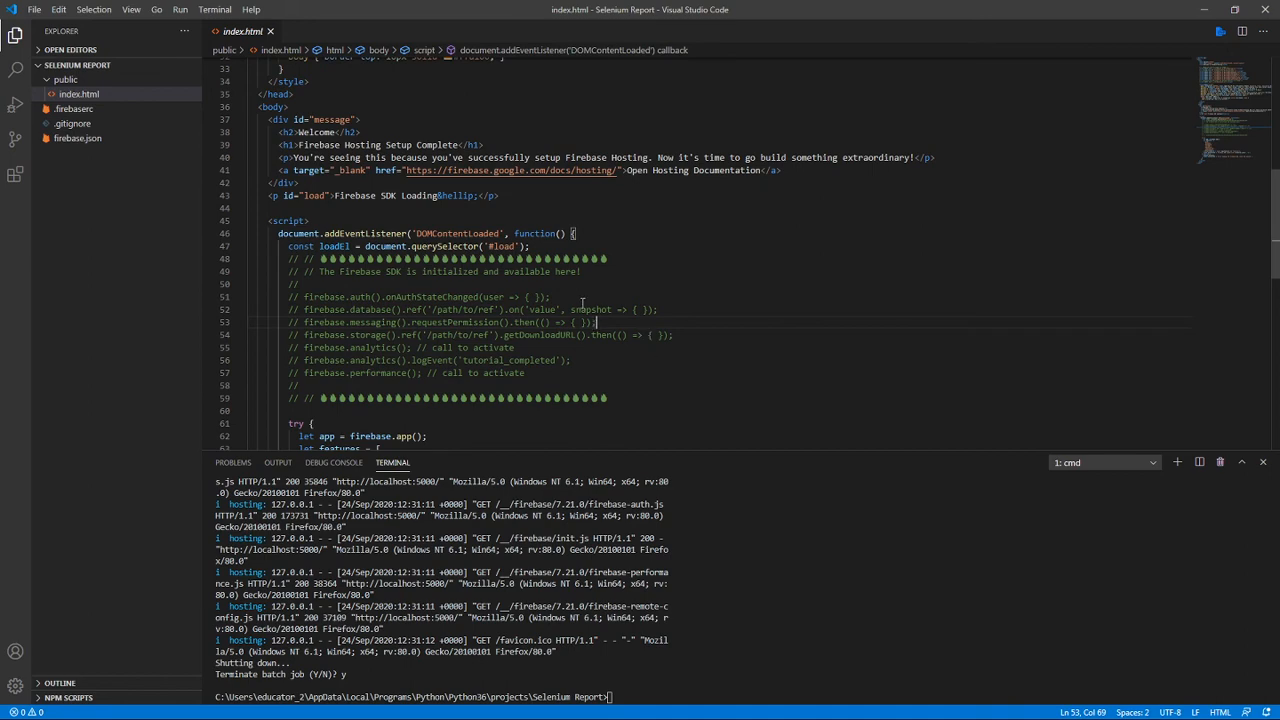
# Review the try/catch block and the Firebase features list through to the closing tags of index.html.
pyautogui.scroll(9, 584, 301)
pyautogui.scroll(-6, 585, 300)
pyautogui.scroll(-12, 585, 300)
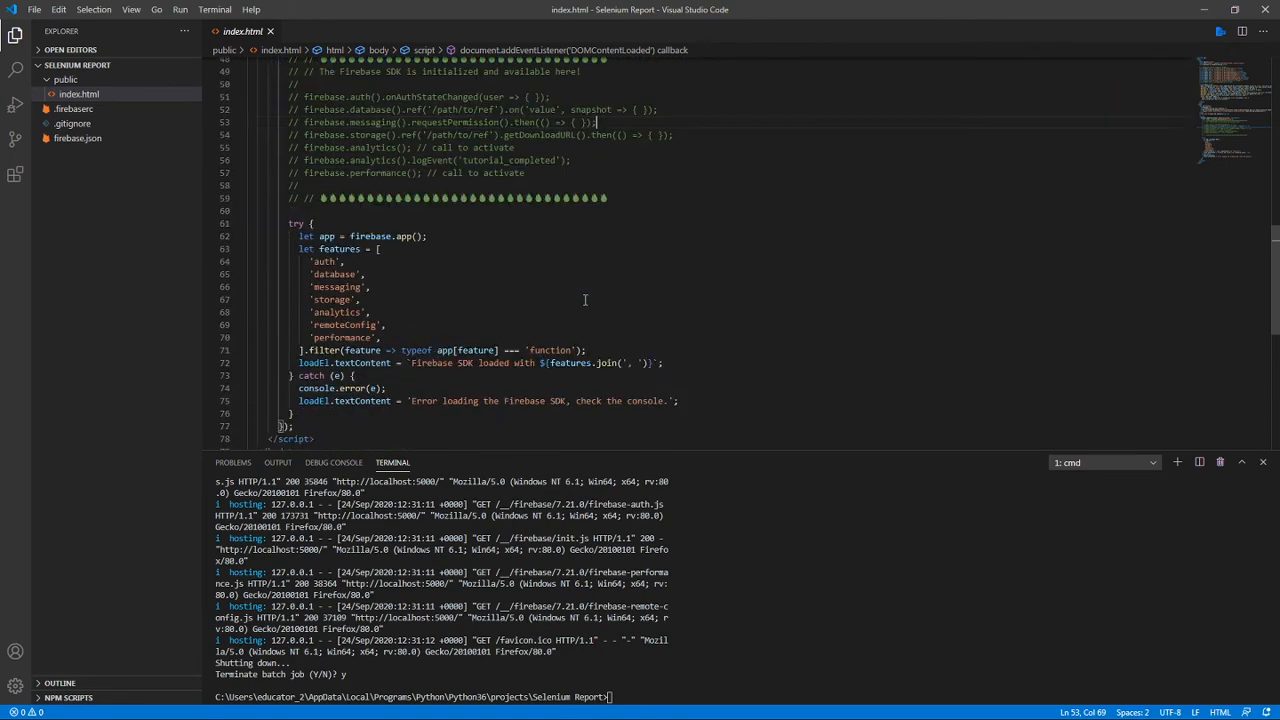
pyautogui.click(491, 317)
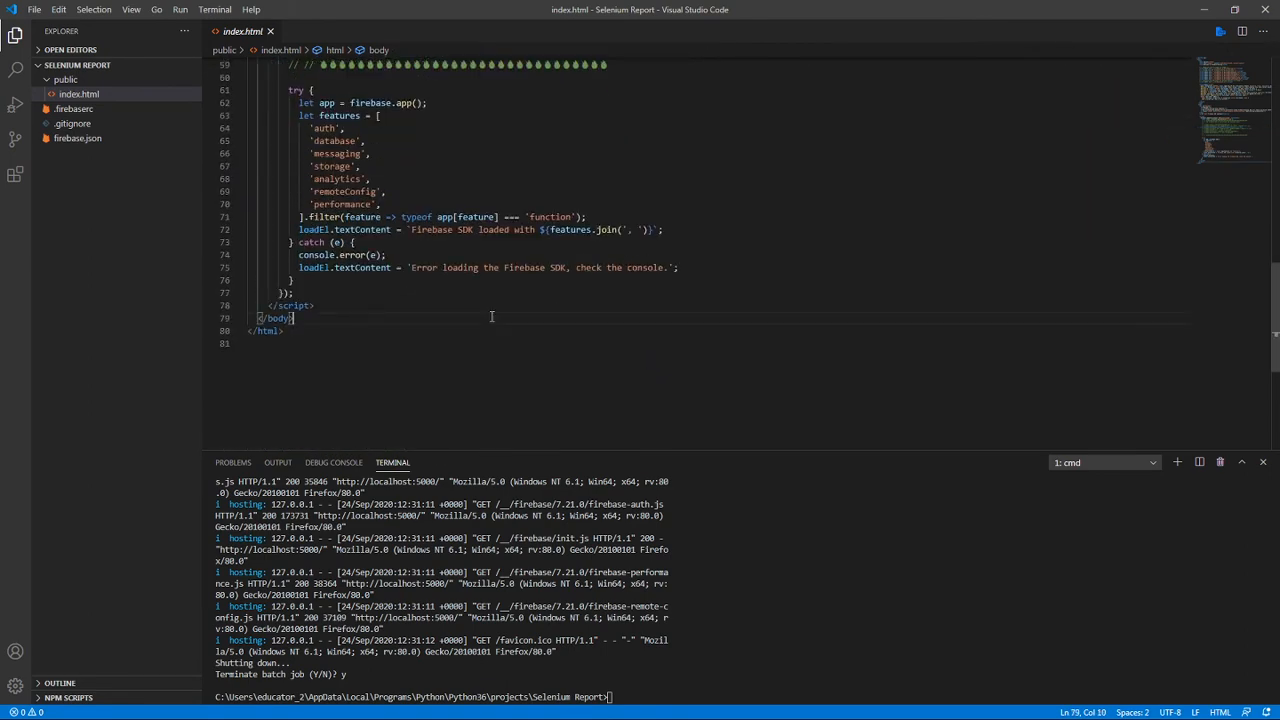
pyautogui.scroll(-1, 505, 320)
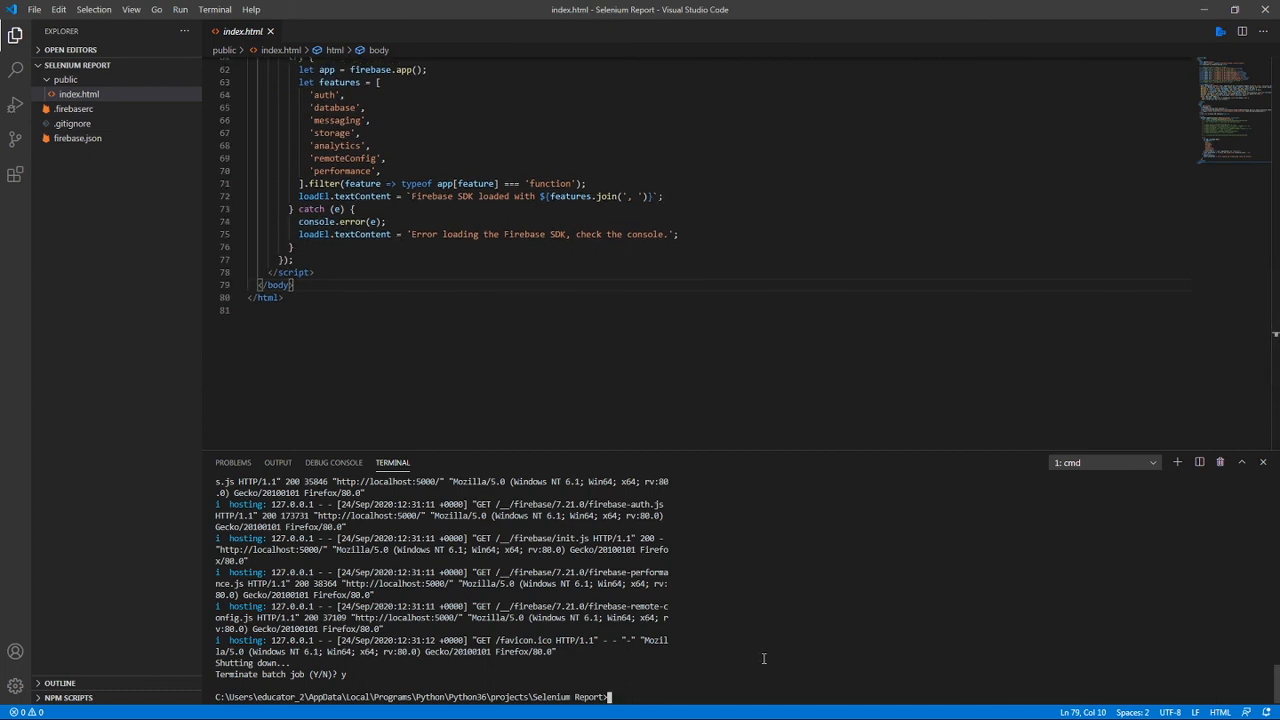
# Deploy the site to Firebase Hosting by running firebase deploy, and enlarge the terminal area to show more of its output.
pyautogui.write('firebase deploy')
pyautogui.press('Return')
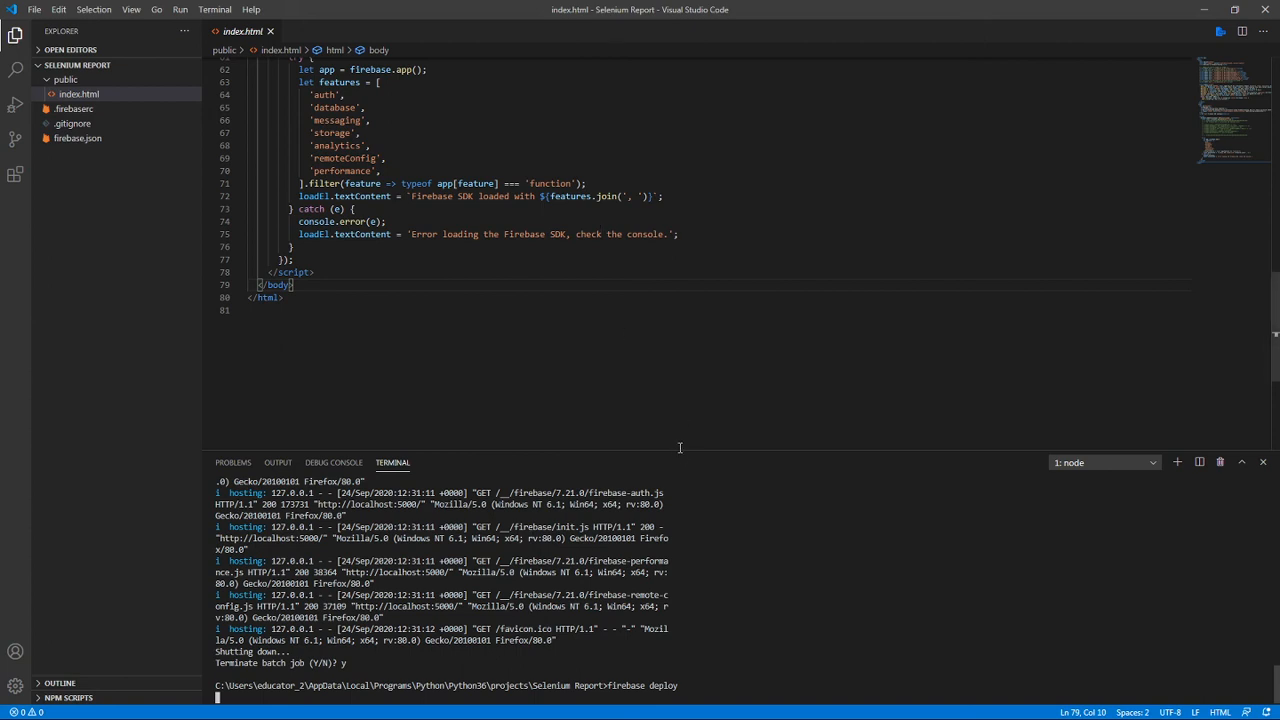
pyautogui.moveTo(660, 369); pyautogui.dragTo(653, 380)
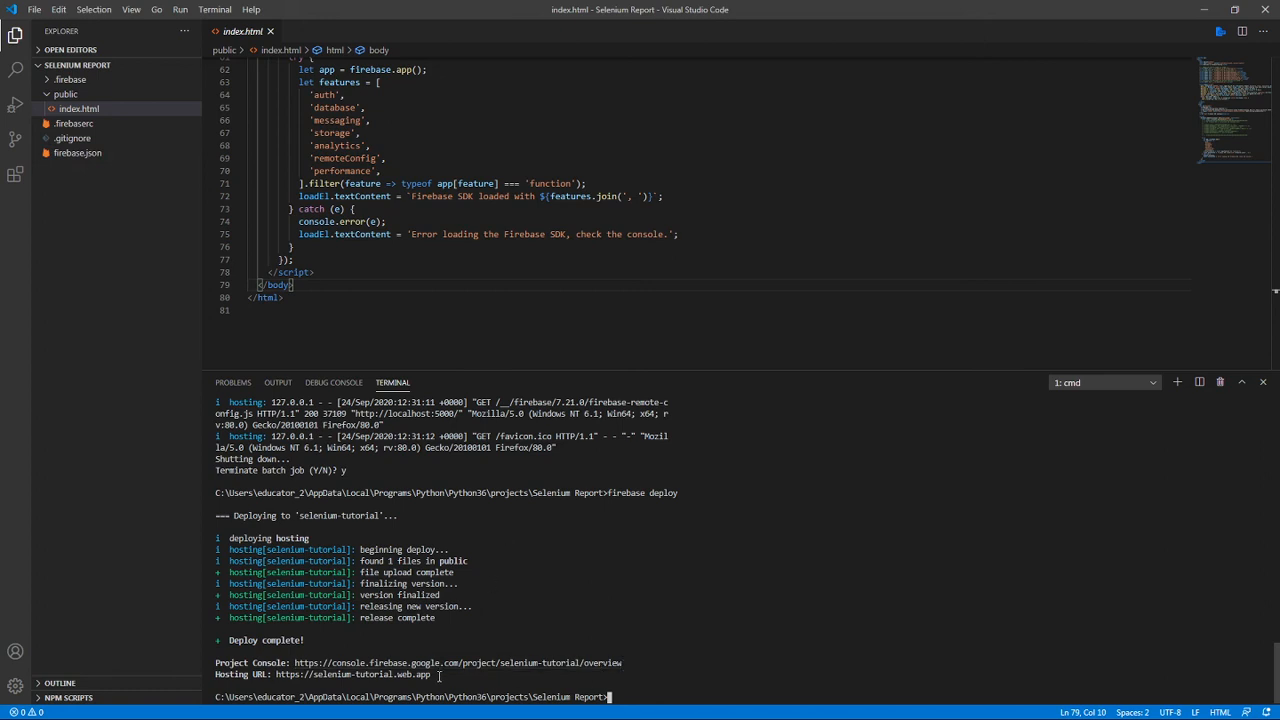
pyautogui.moveTo(438, 676); pyautogui.dragTo(277, 675)
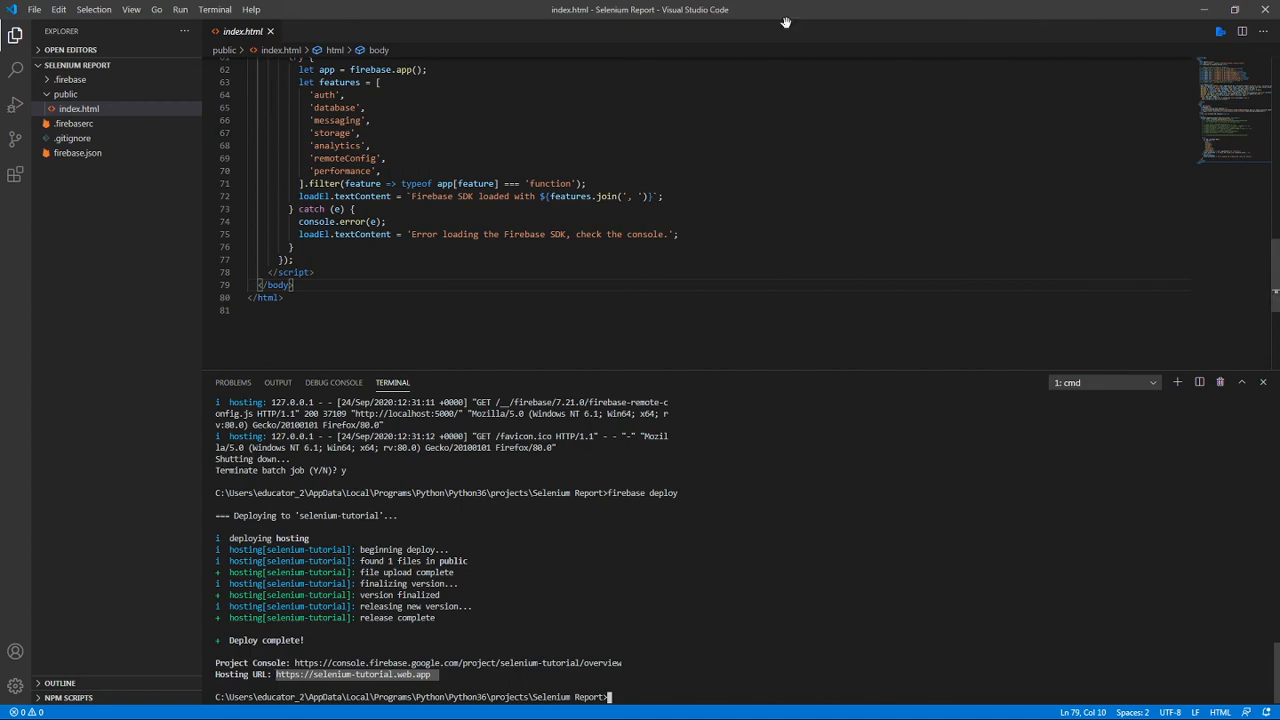
pyautogui.moveTo(782, 15); pyautogui.dragTo(1279, 165)
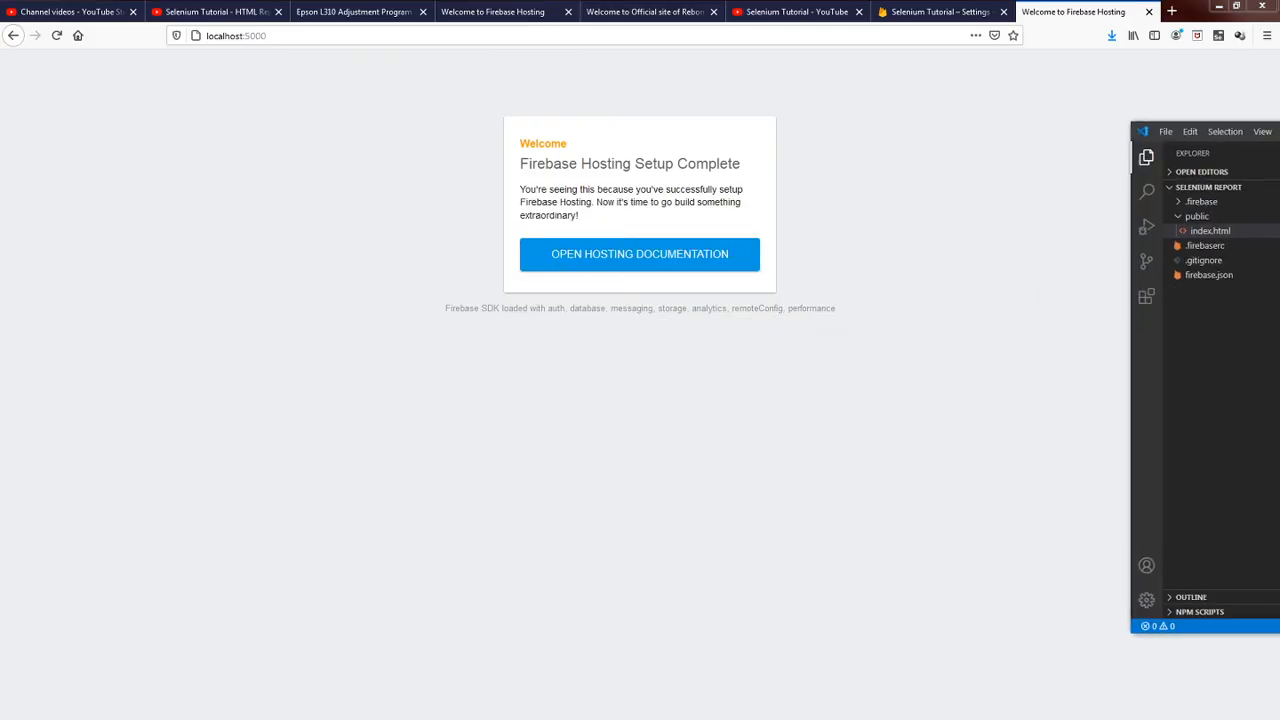
pyautogui.click(812, 33)
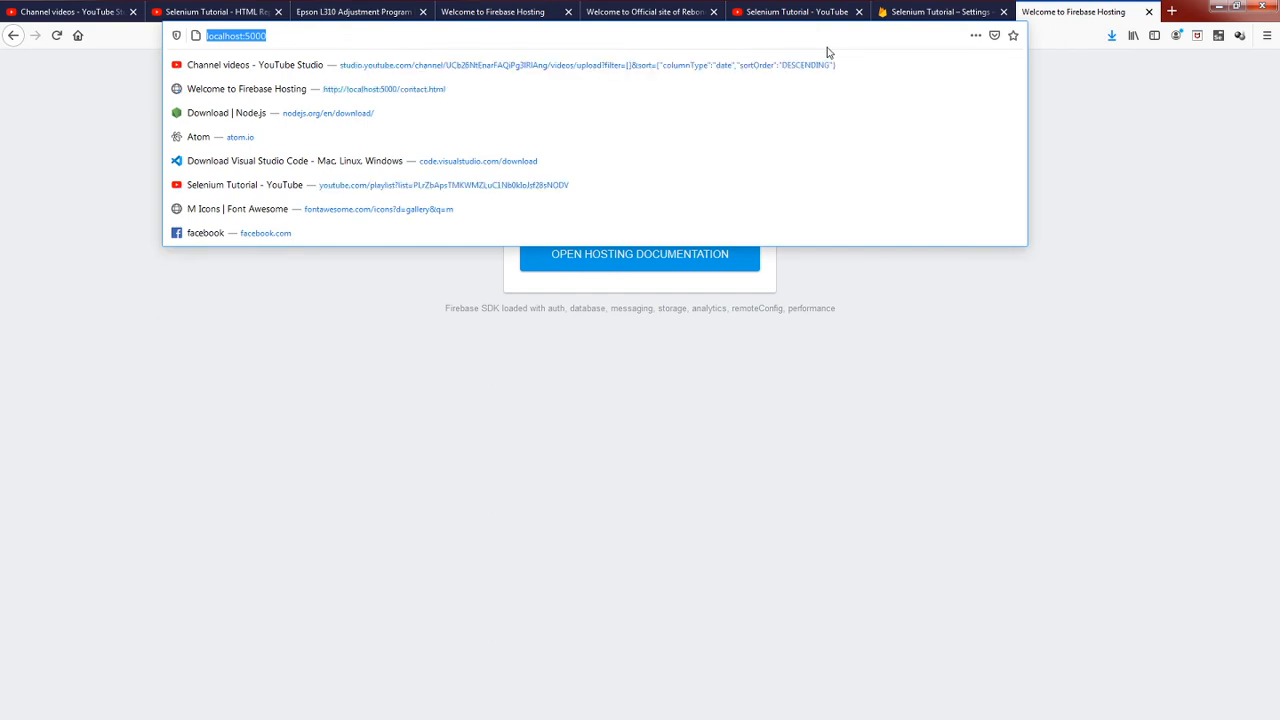
pyautogui.write('https://selenium-tutorial.web.app')
pyautogui.press('Return')
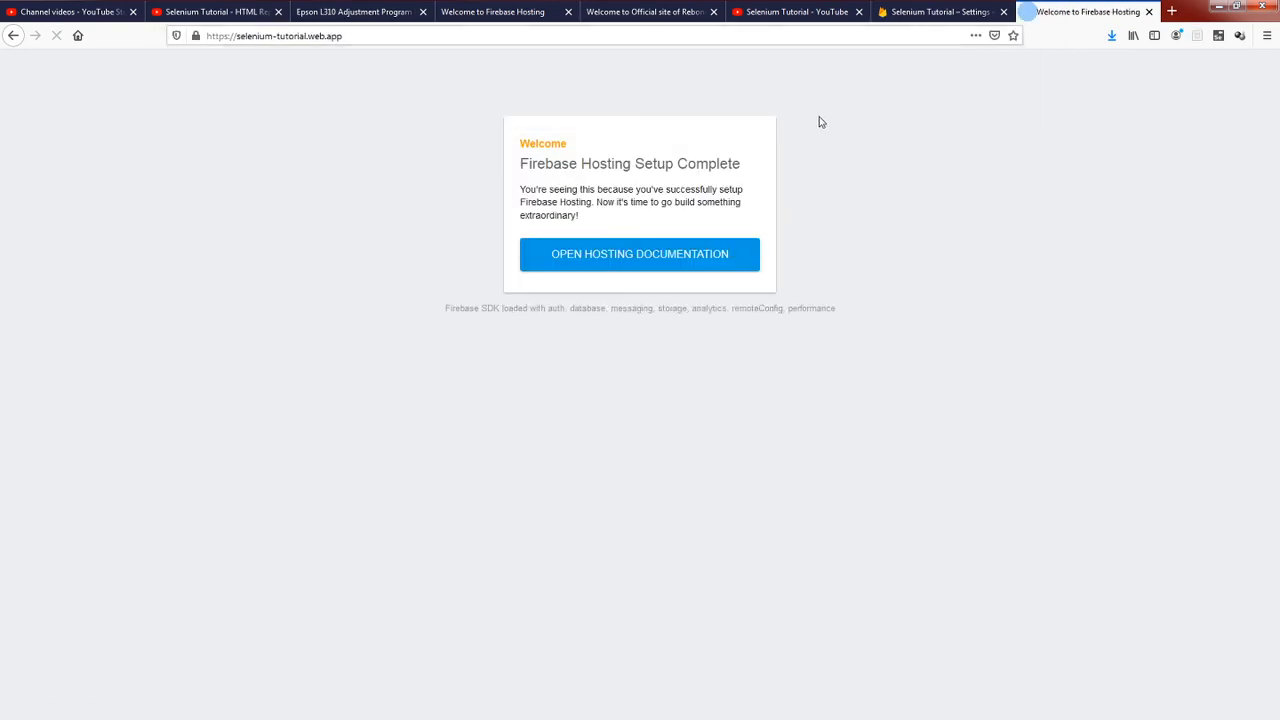
# Examine the https prefix and the full address of the deployed Firebase Hosting page.
pyautogui.click(227, 36)
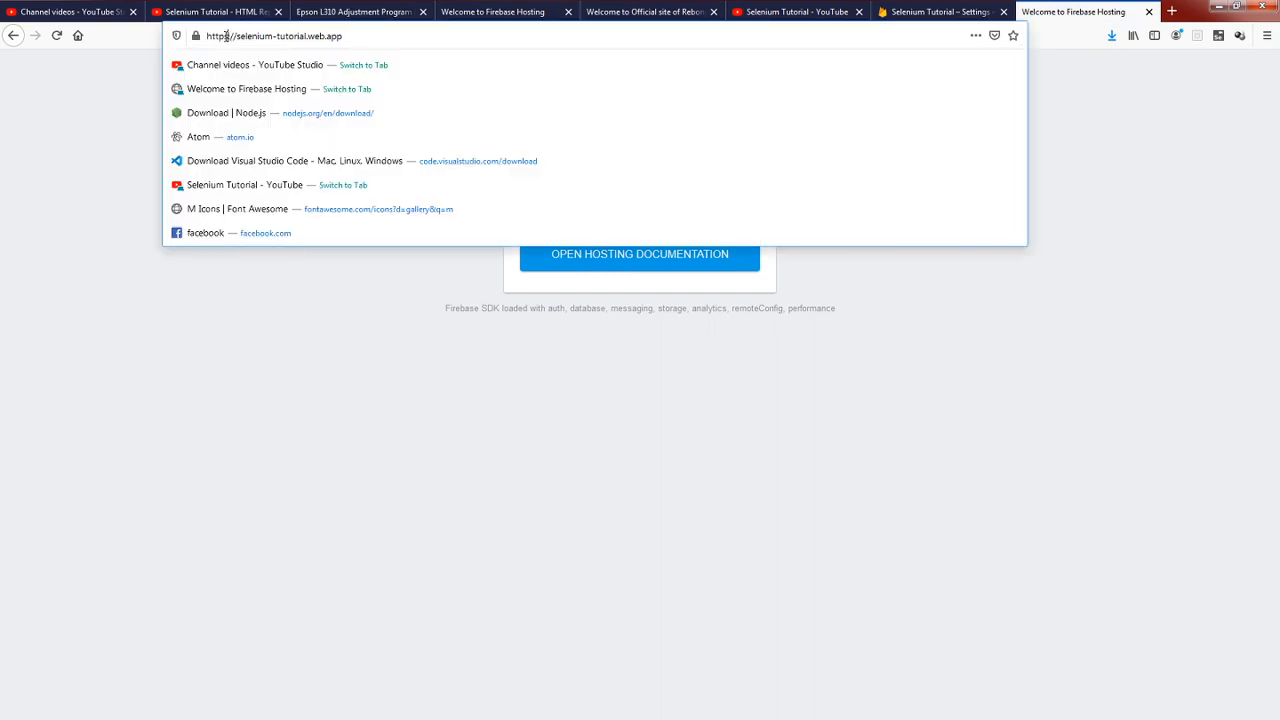
pyautogui.moveTo(227, 36); pyautogui.dragTo(211, 36)
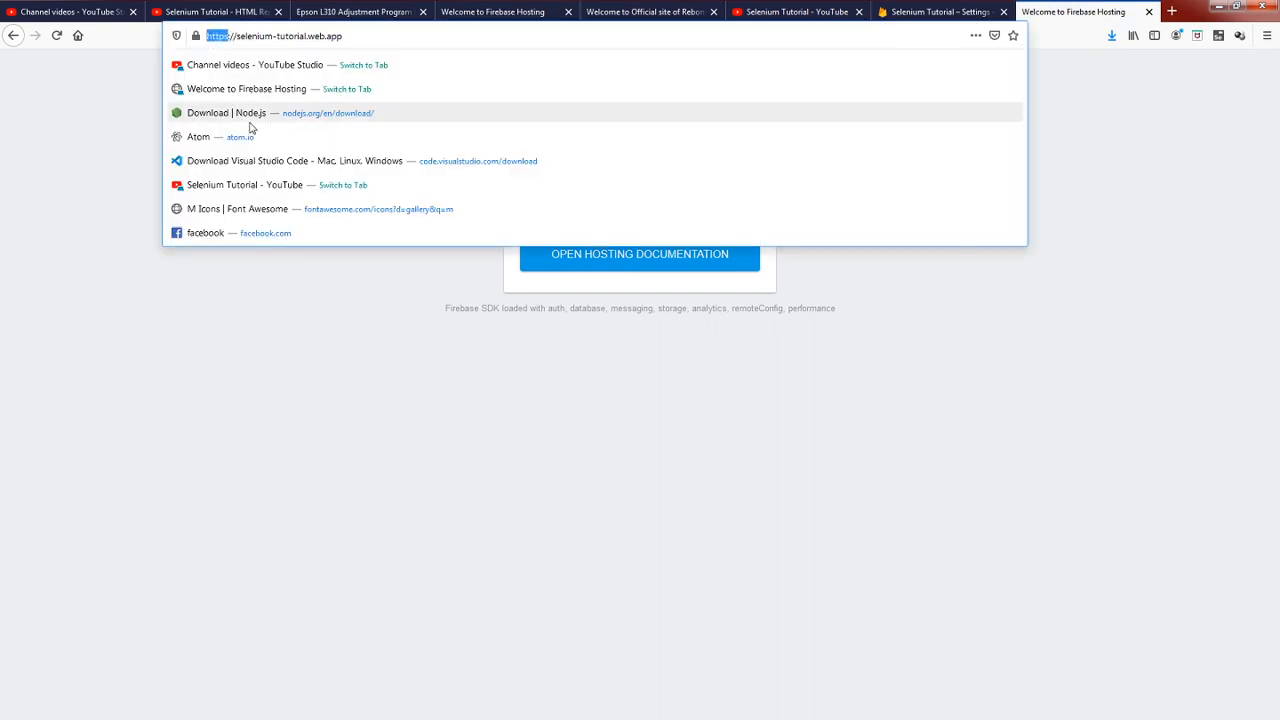
pyautogui.click(287, 330)
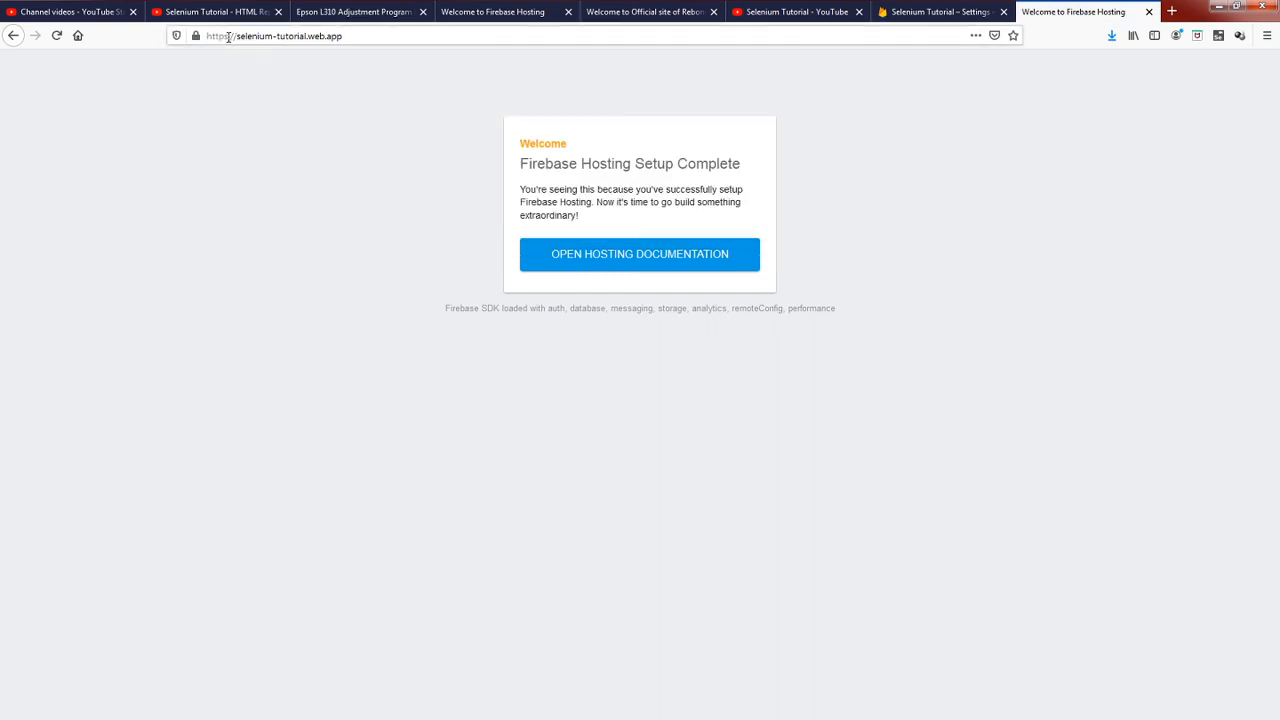
pyautogui.moveTo(228, 37); pyautogui.dragTo(207, 36)
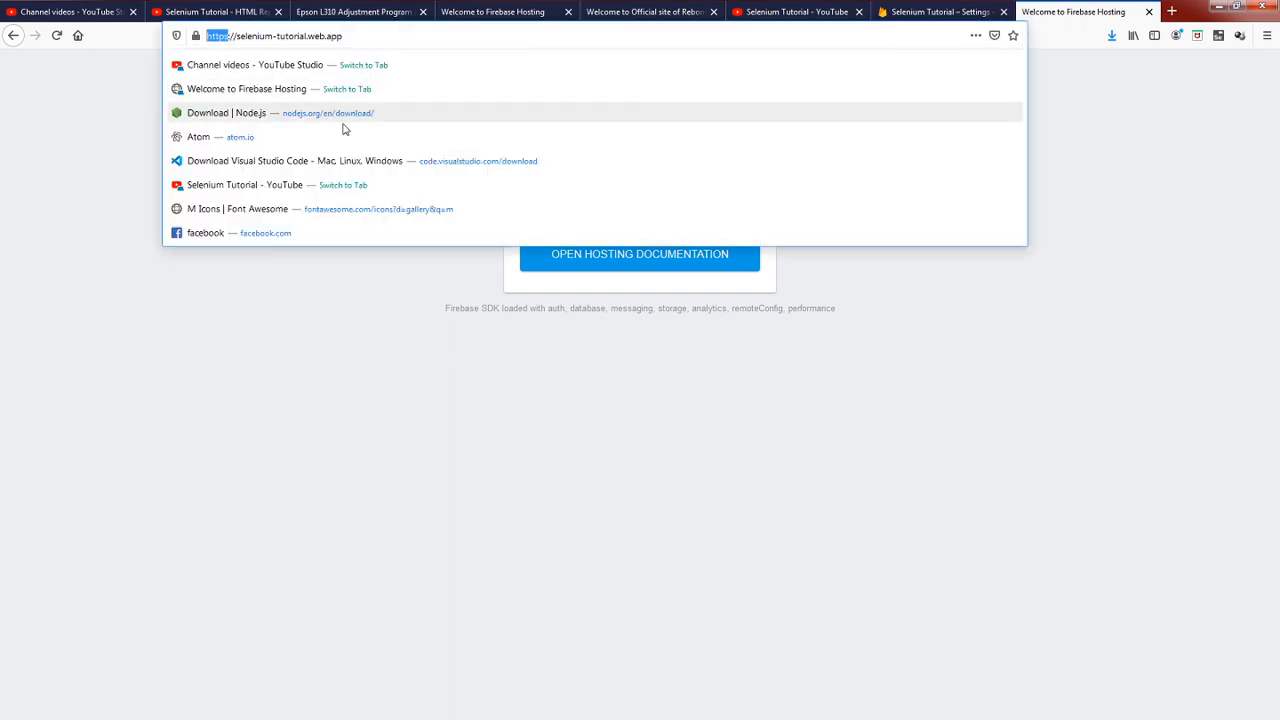
pyautogui.click(318, 324)
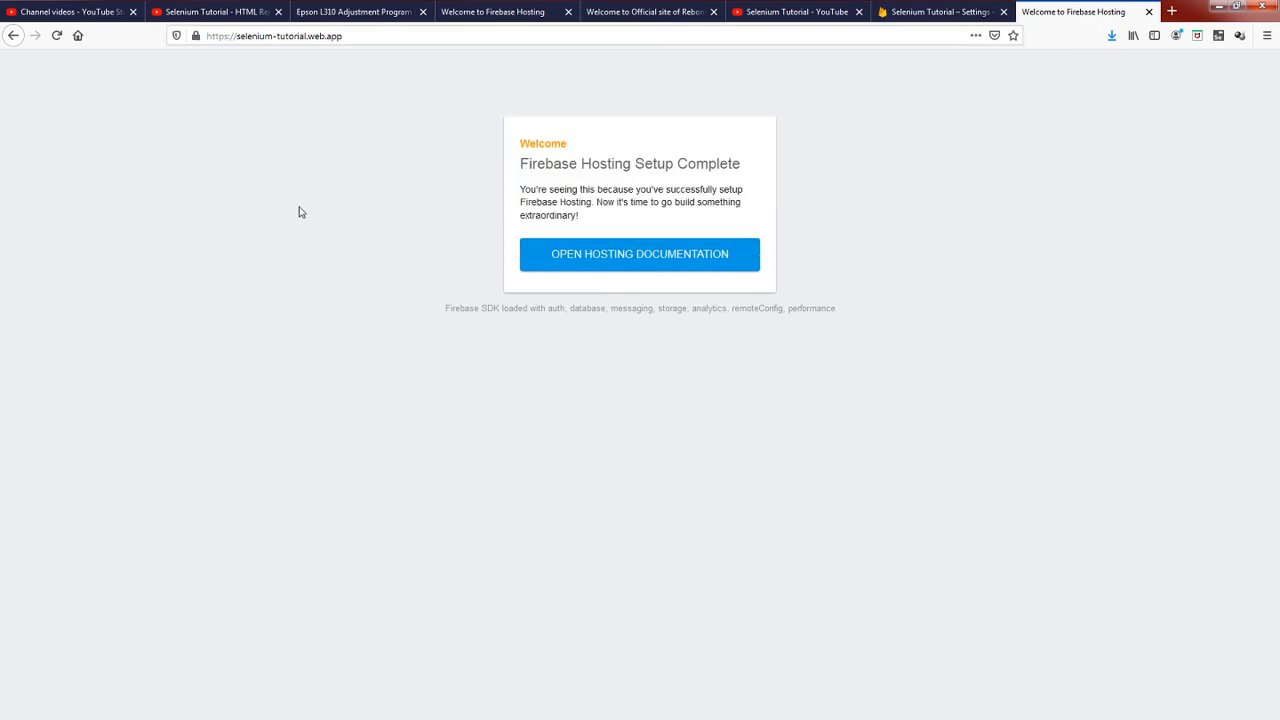
pyautogui.click(229, 37)
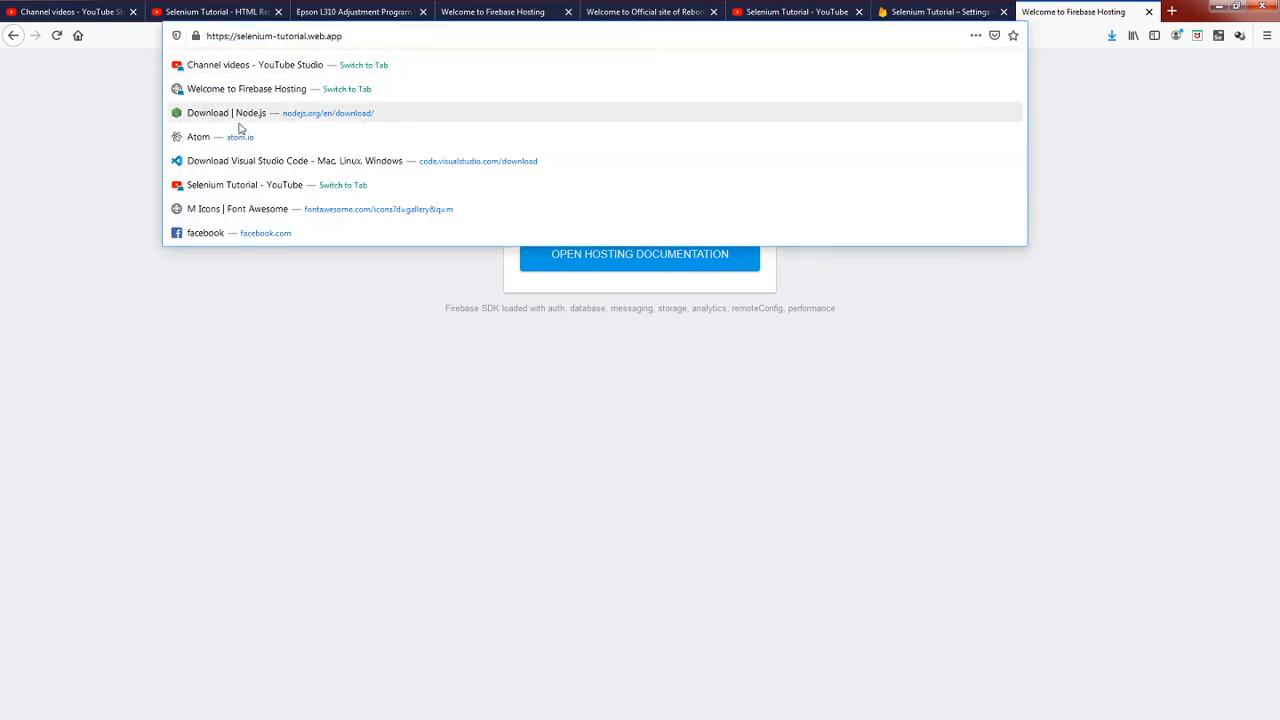
pyautogui.click(294, 306)
pyautogui.click(228, 36)
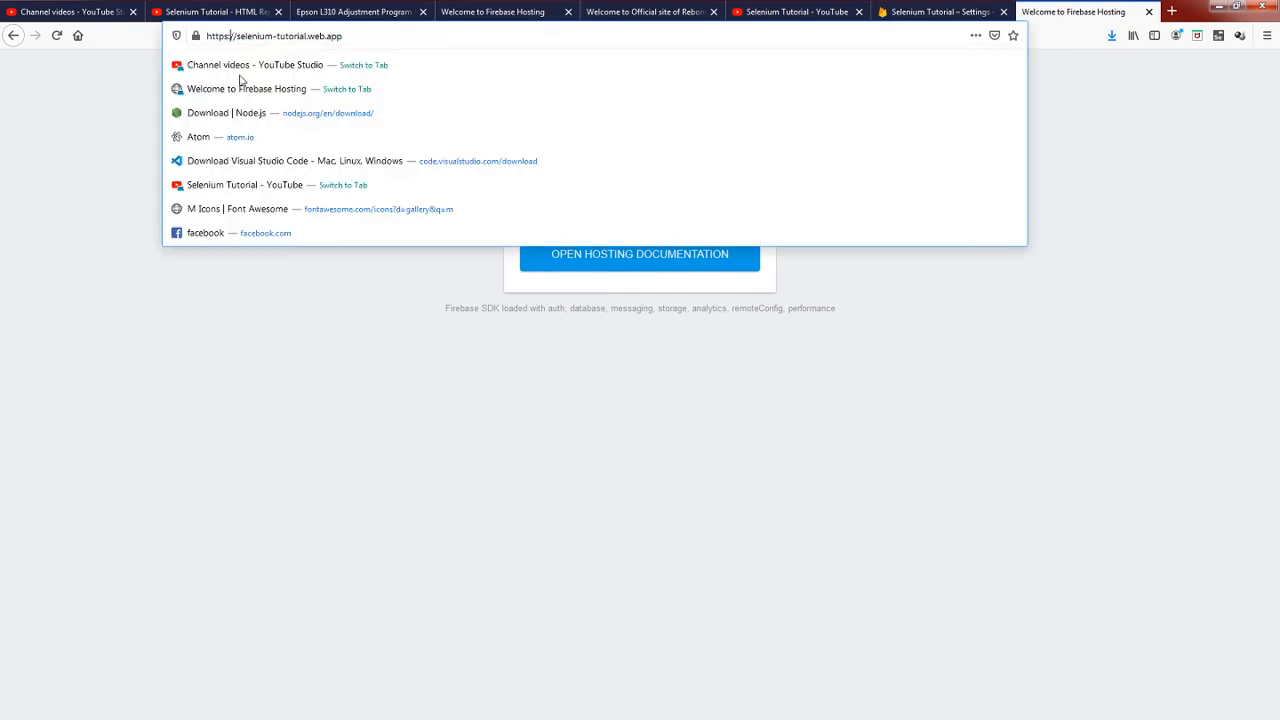
pyautogui.click(375, 303)
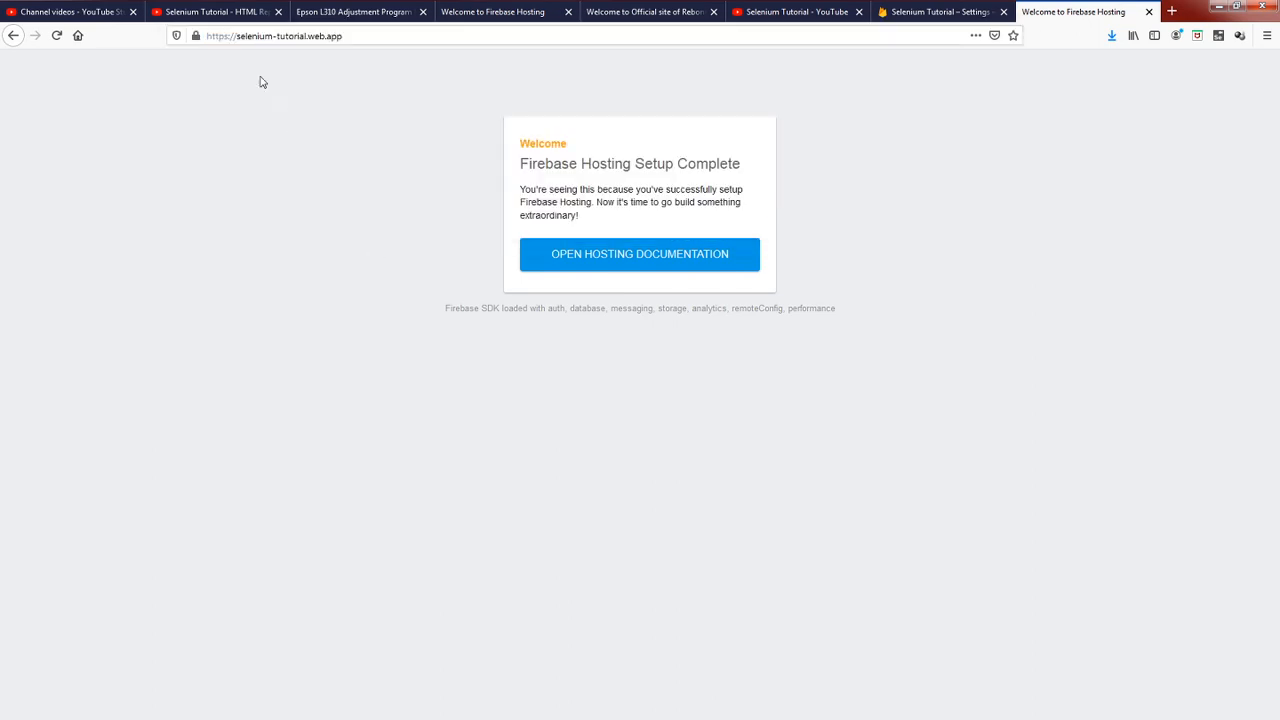
pyautogui.doubleClick(229, 36)
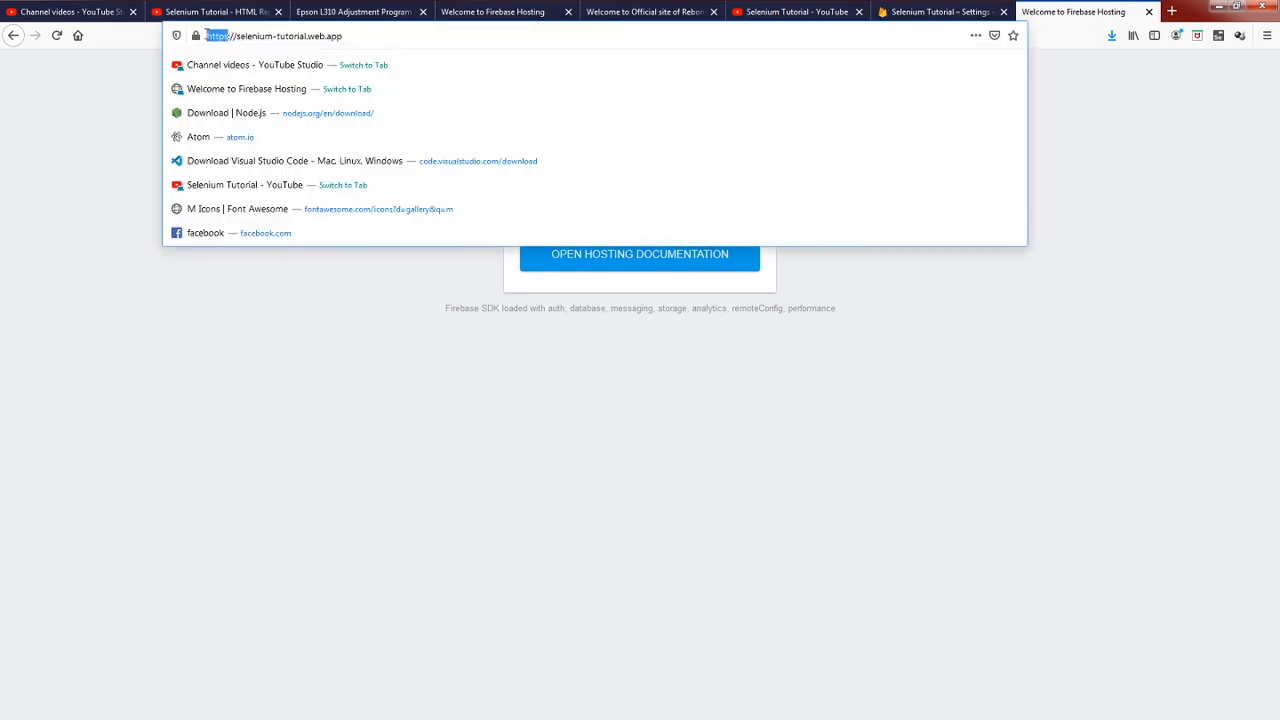
pyautogui.click(223, 37)
pyautogui.click(343, 38)
pyautogui.click(318, 303)
pyautogui.click(355, 38)
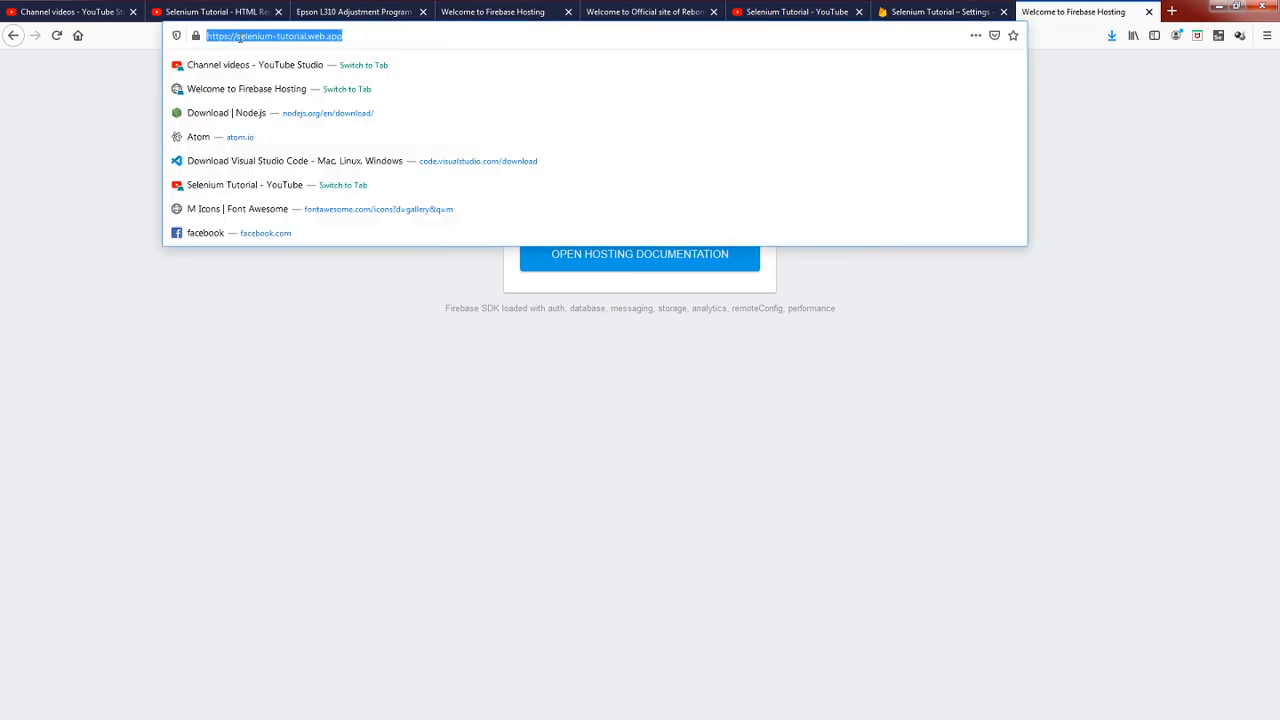
pyautogui.click(232, 40)
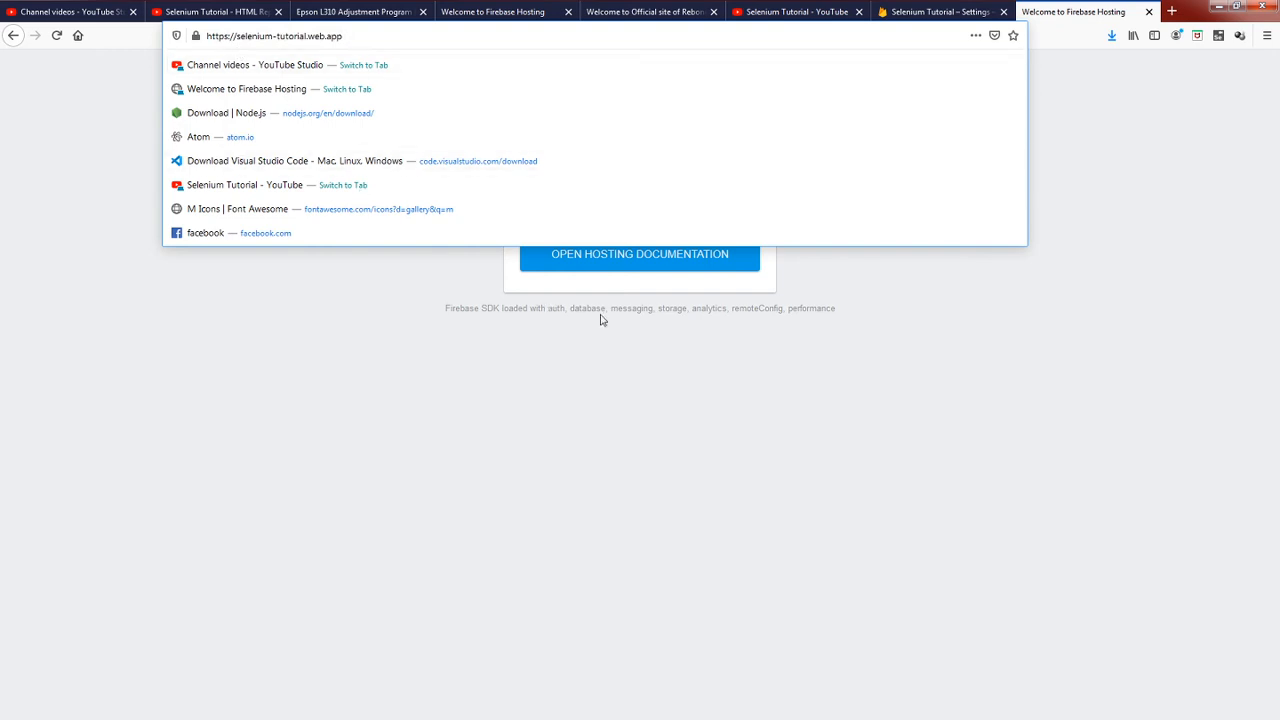
pyautogui.click(829, 391)
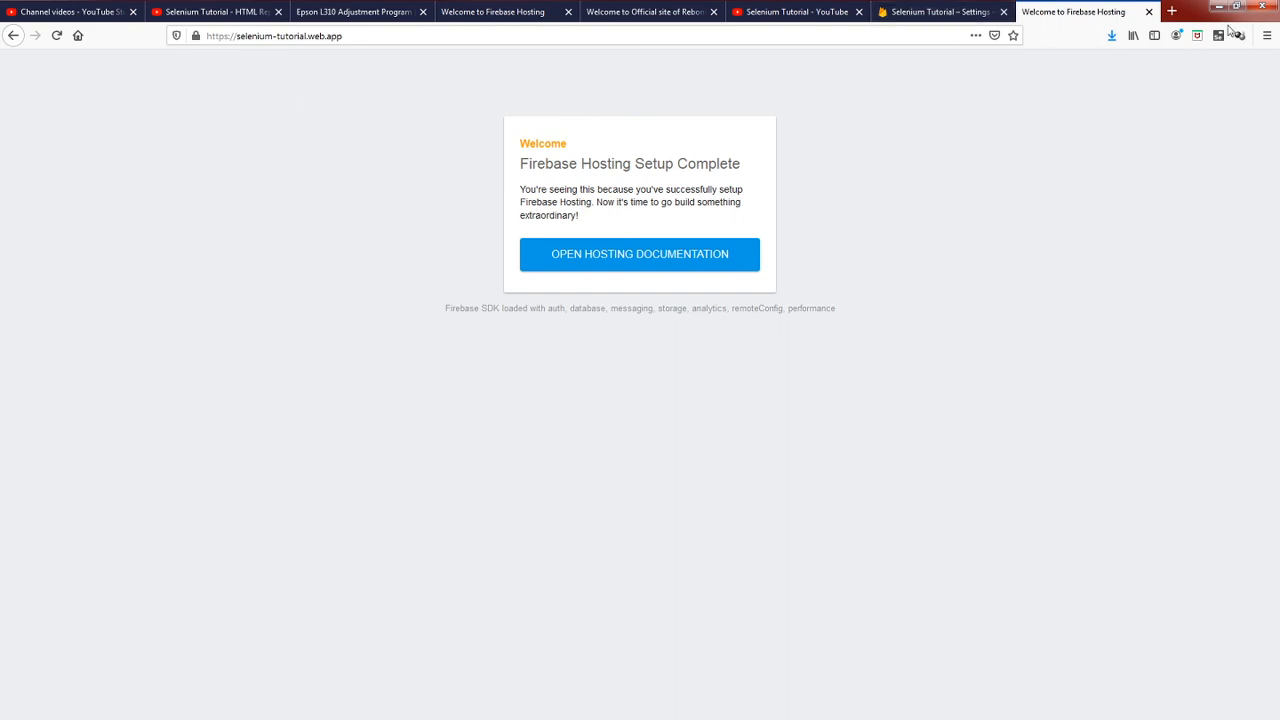
# Keep the Firefox window maximized, and bring the Visual Studio Code window back onto this screen, maximized.
pyautogui.moveTo(1200, 14); pyautogui.dragTo(929, 145)
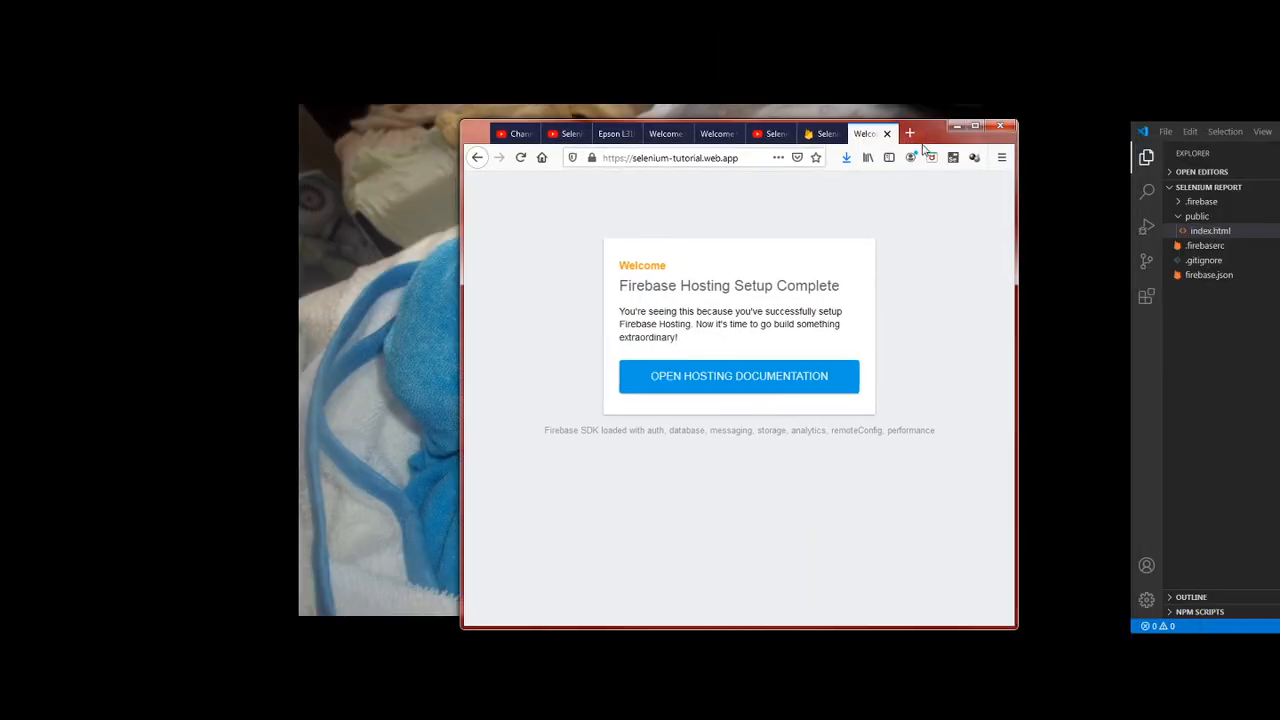
pyautogui.doubleClick(932, 143)
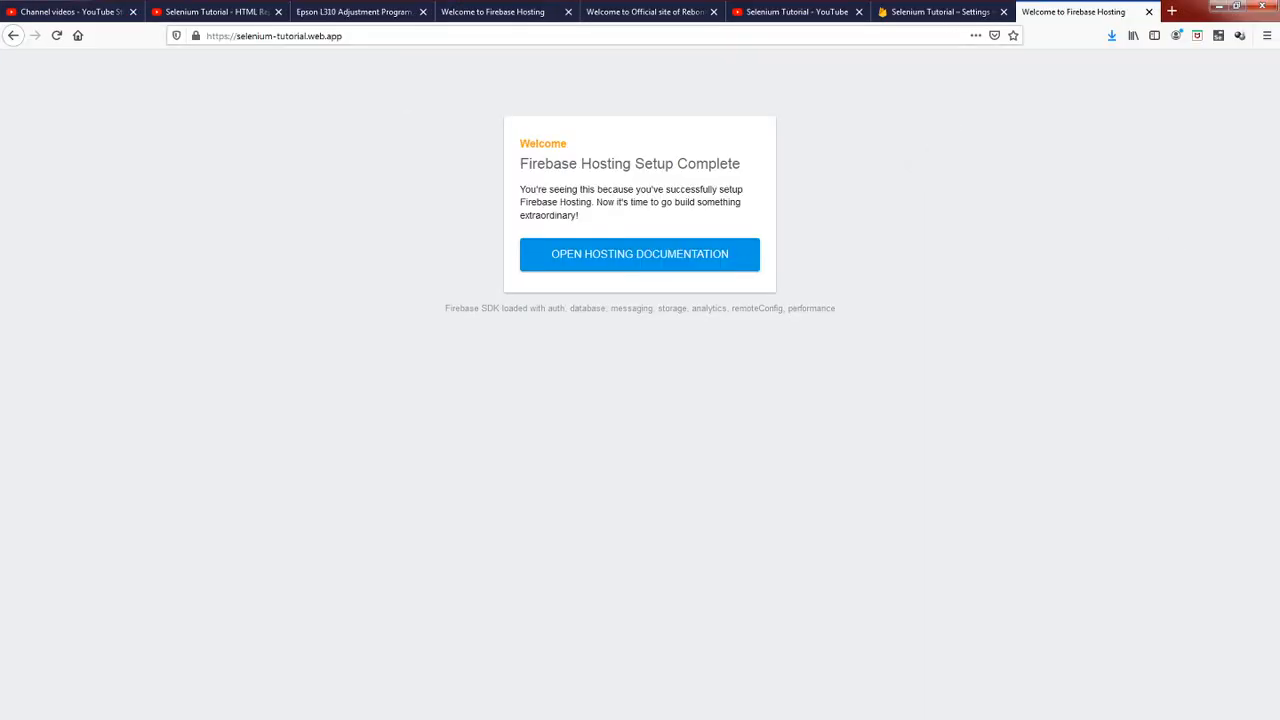
pyautogui.moveTo(1279, 126); pyautogui.dragTo(1279, 109)
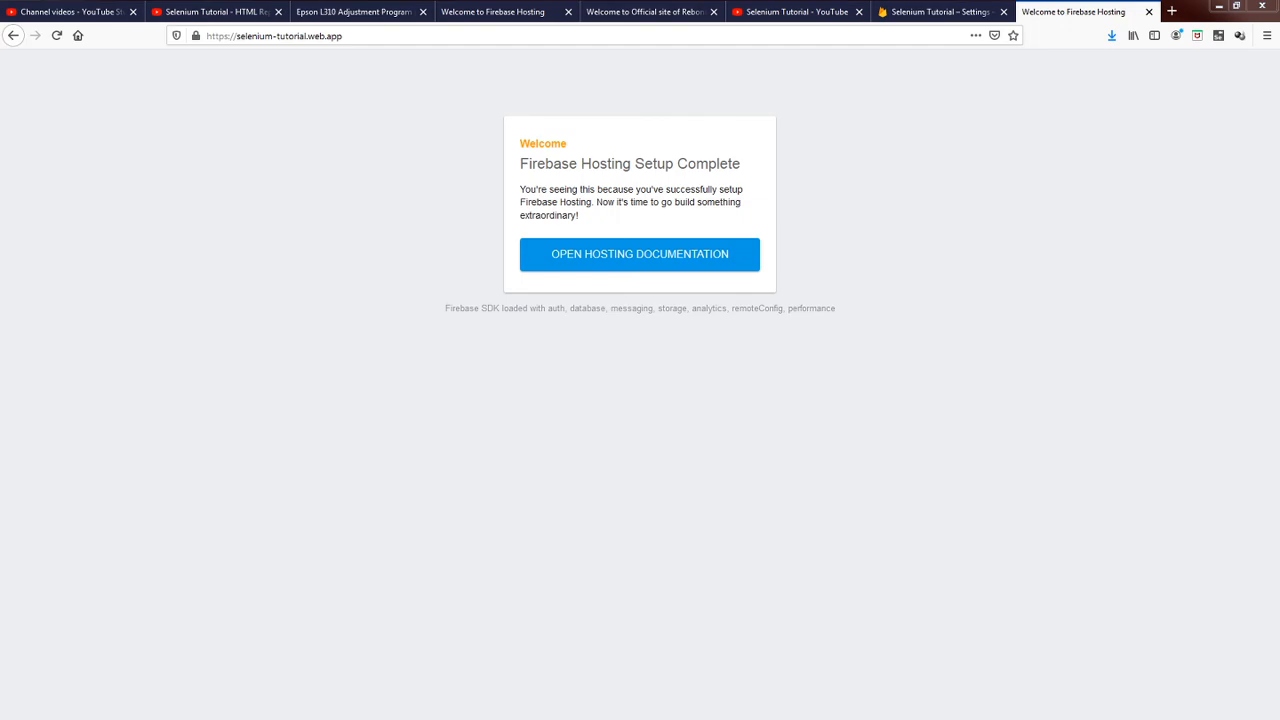
pyautogui.moveTo(1279, 29); pyautogui.dragTo(713, 84)
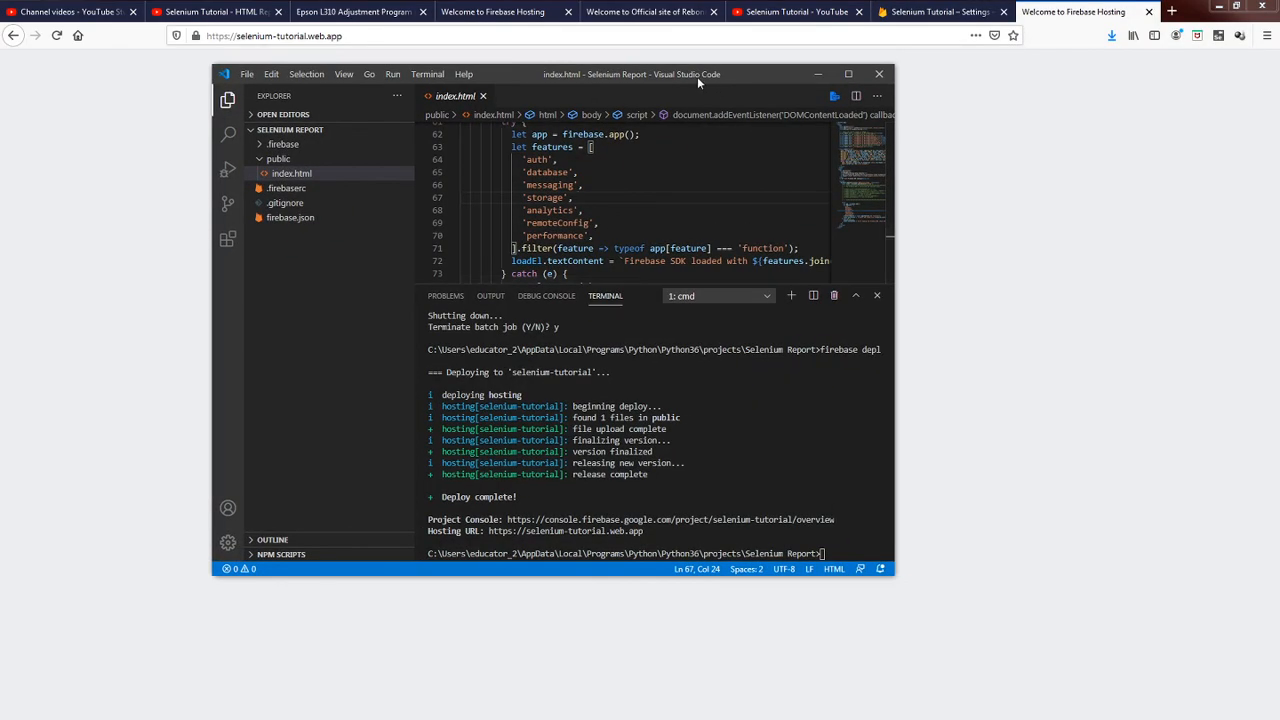
pyautogui.doubleClick(697, 76)
# Review index.html from the end of its script back up to the Firebase script tags in the head.
pyautogui.click(293, 246)
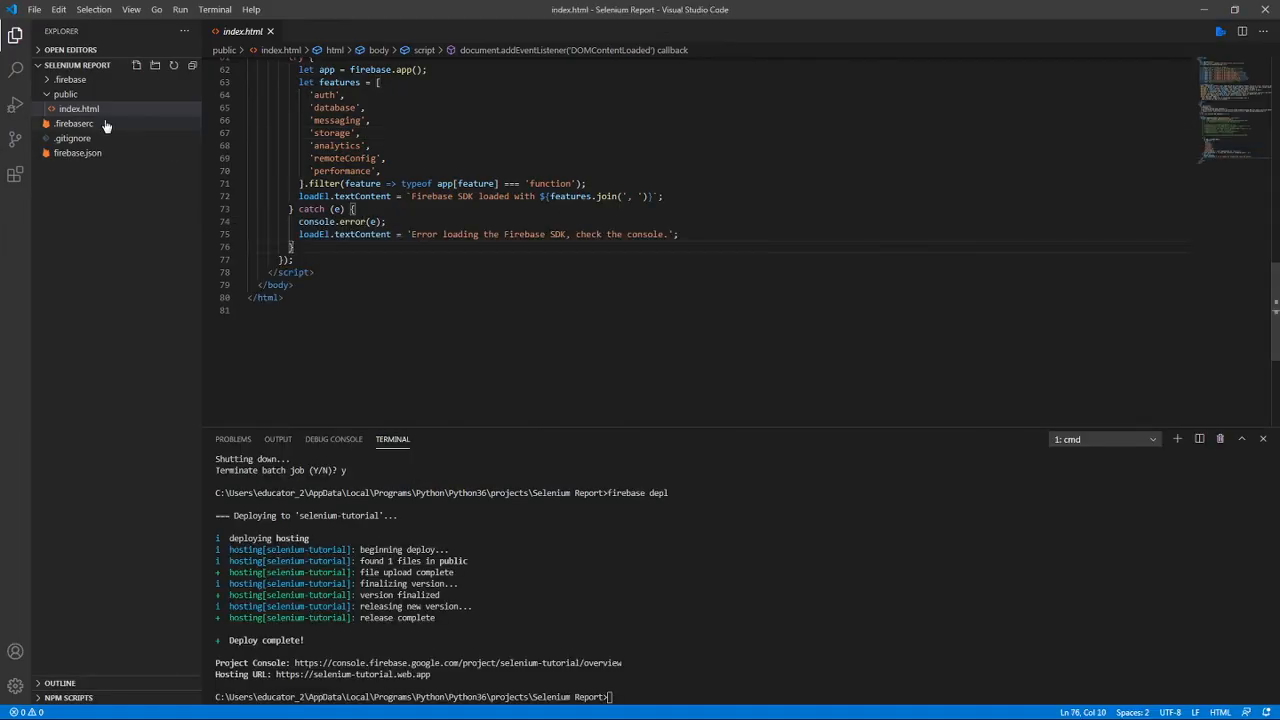
pyautogui.click(380, 171)
pyautogui.scroll(10, 678, 197)
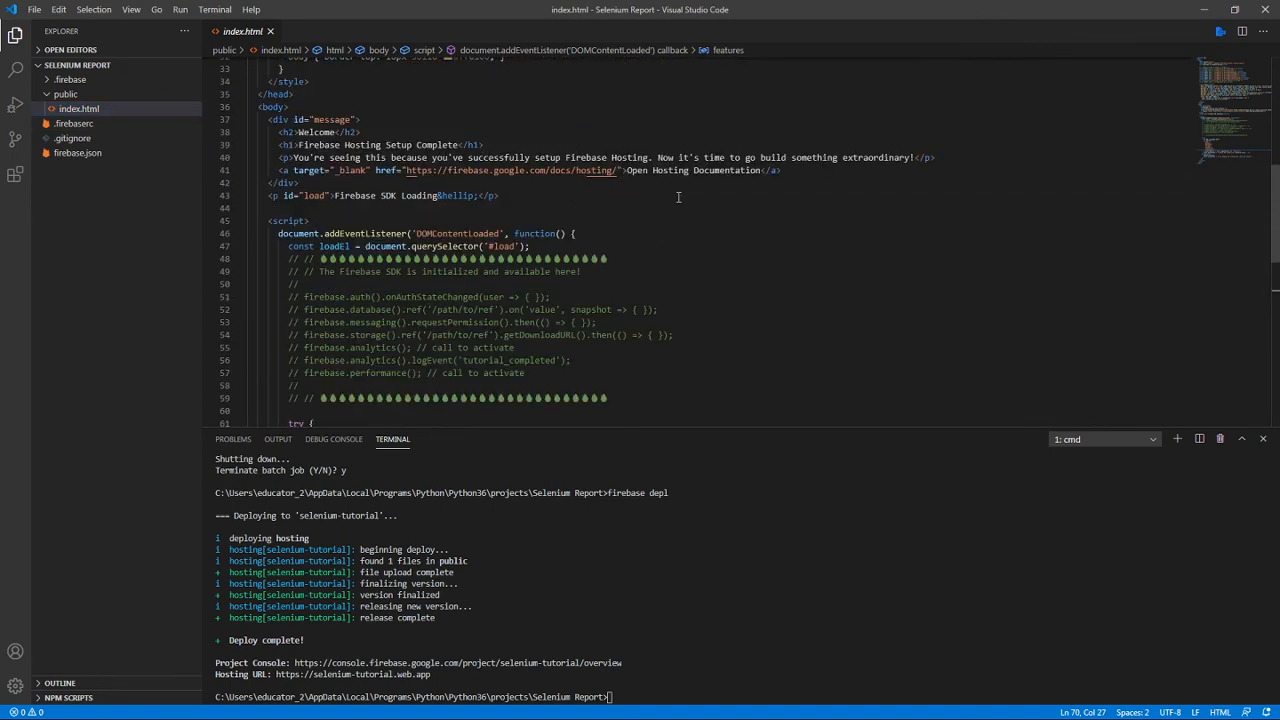
pyautogui.scroll(10, 678, 197)
pyautogui.scroll(-1, 679, 197)
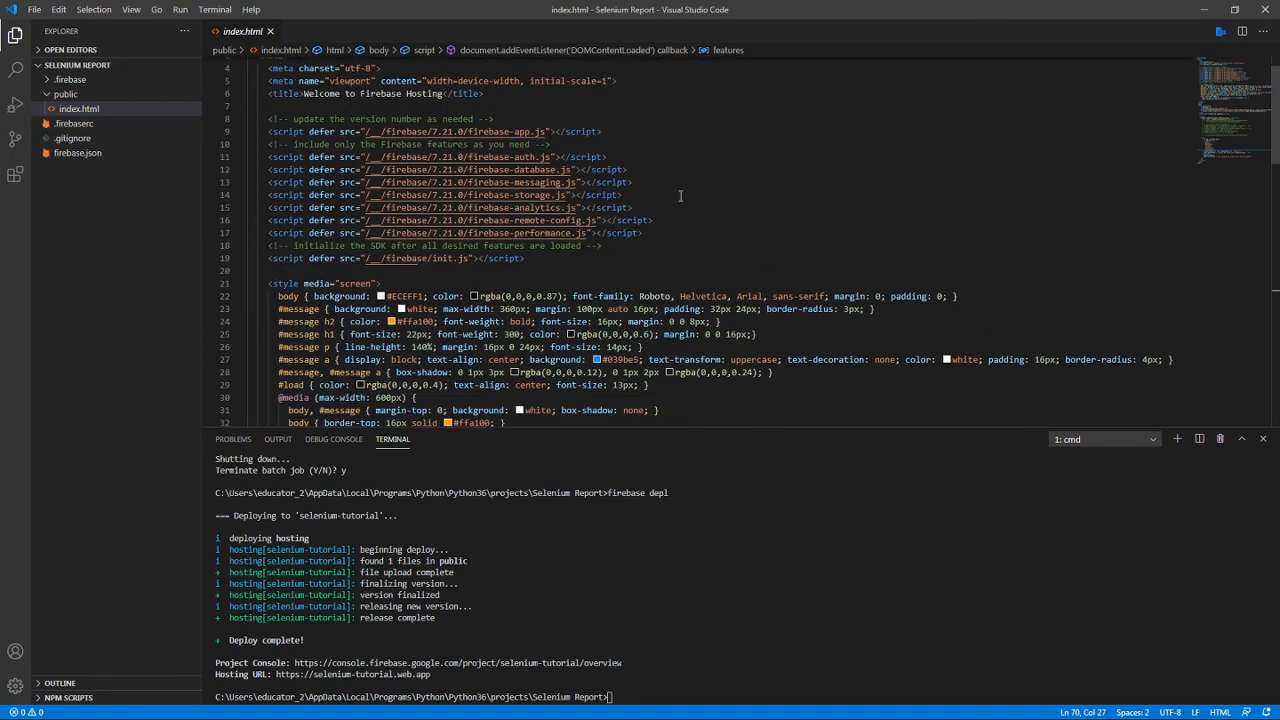
pyautogui.click(399, 196)
pyautogui.click(728, 170)
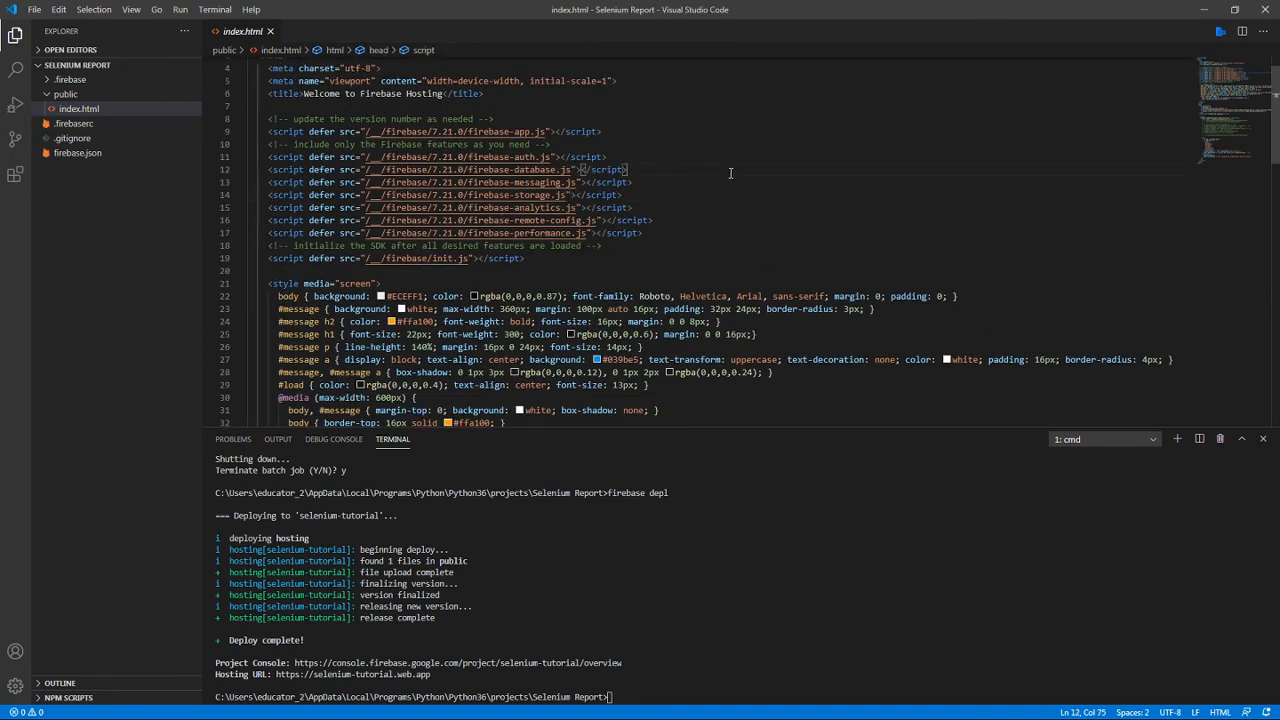
pyautogui.click(675, 196)
# Examine the CSS rules in index.html's style block and the Firebase script tags from firebase-auth.js through init.js.
pyautogui.scroll(-2, 361, 293)
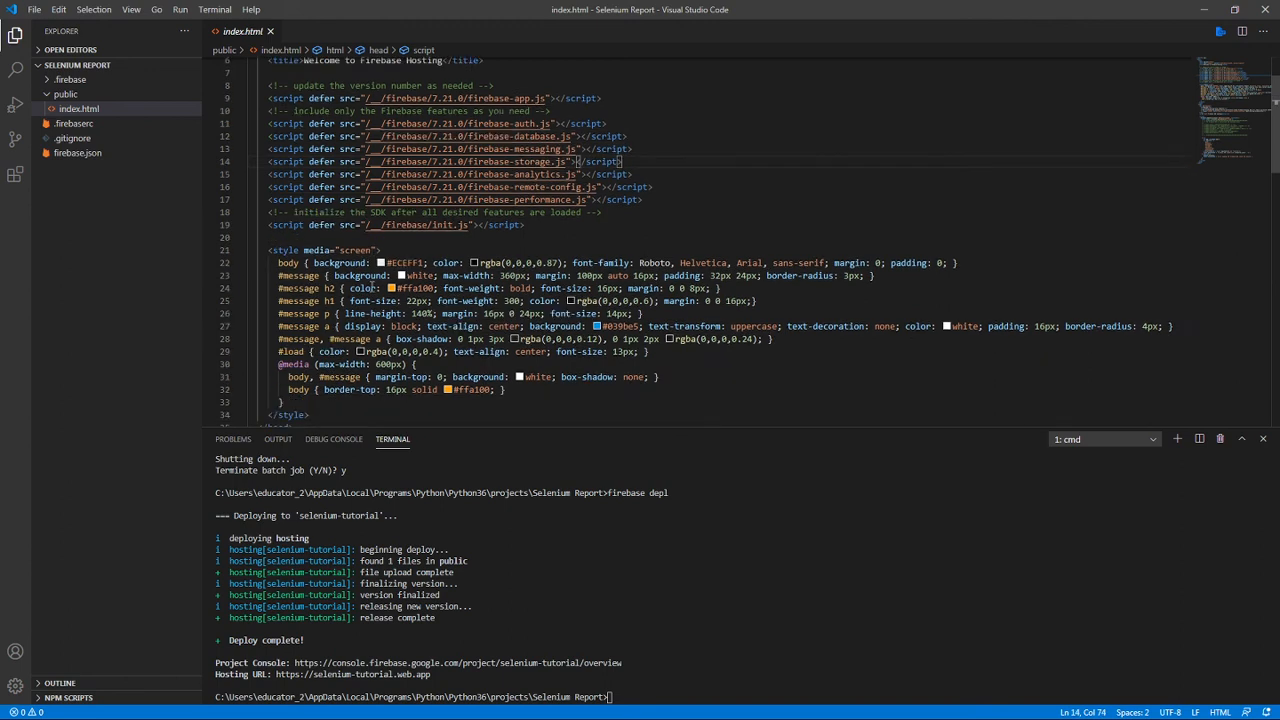
pyautogui.click(547, 208)
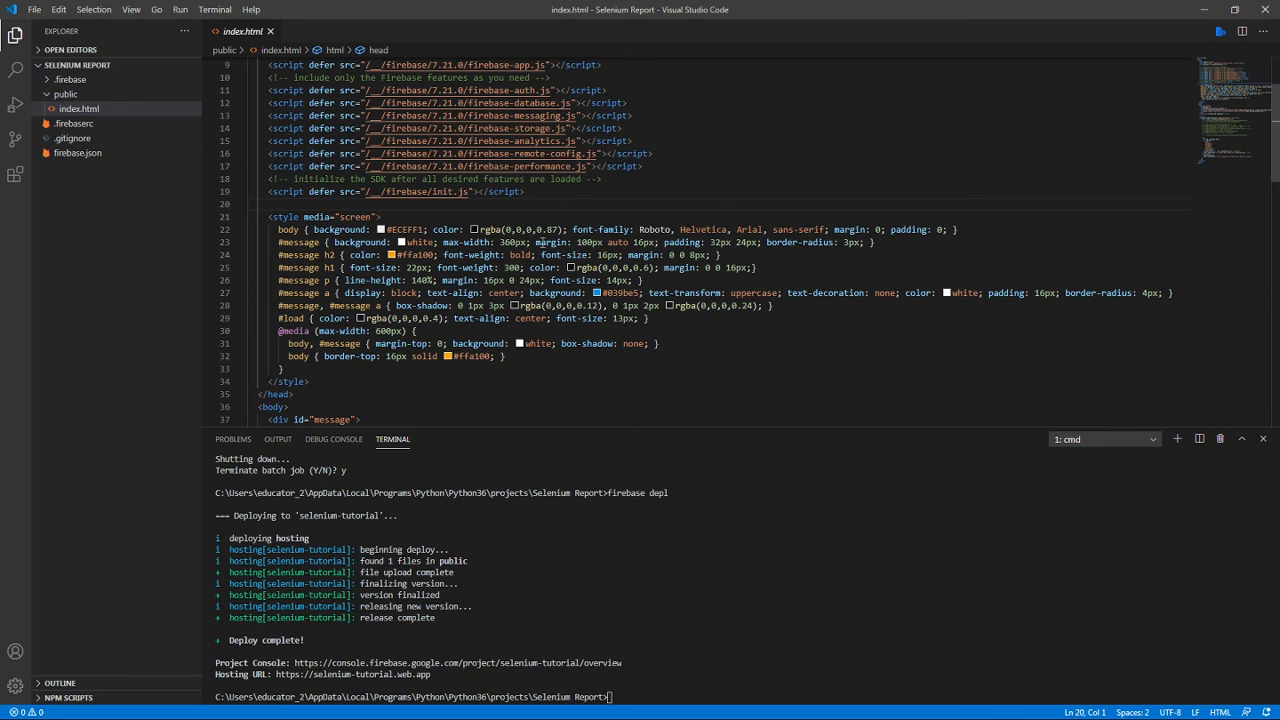
pyautogui.click(507, 294)
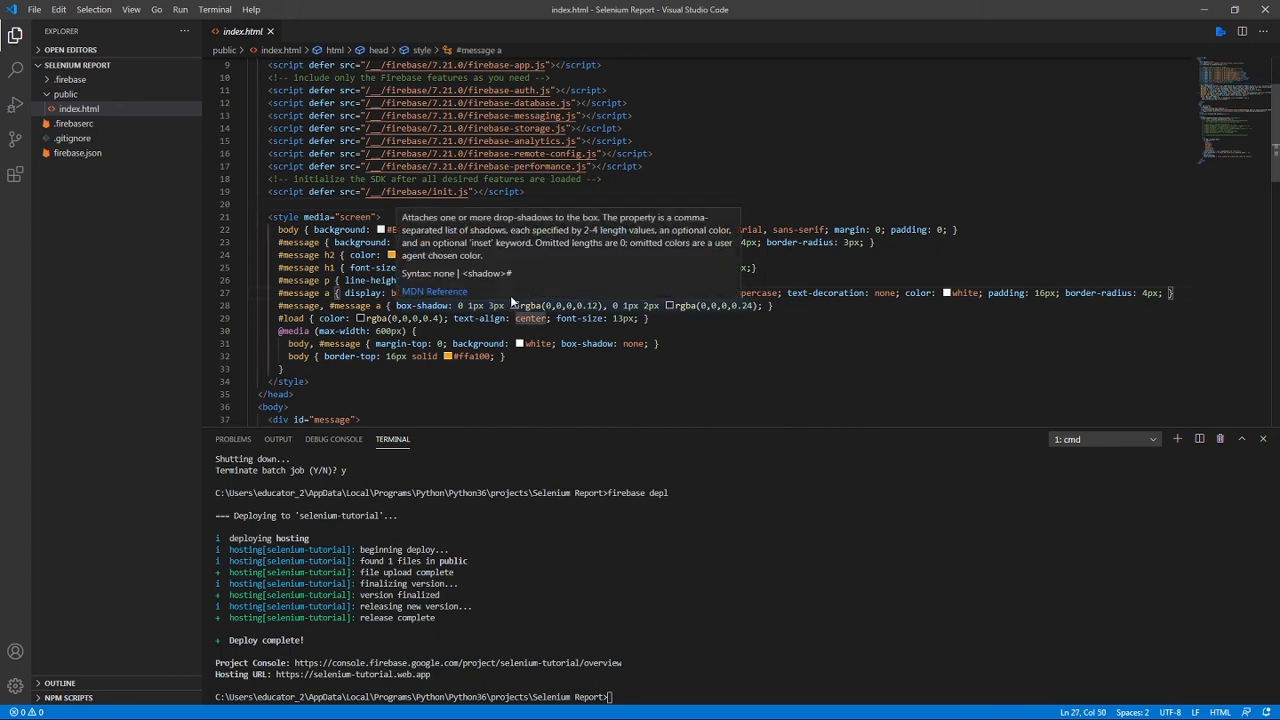
pyautogui.click(545, 326)
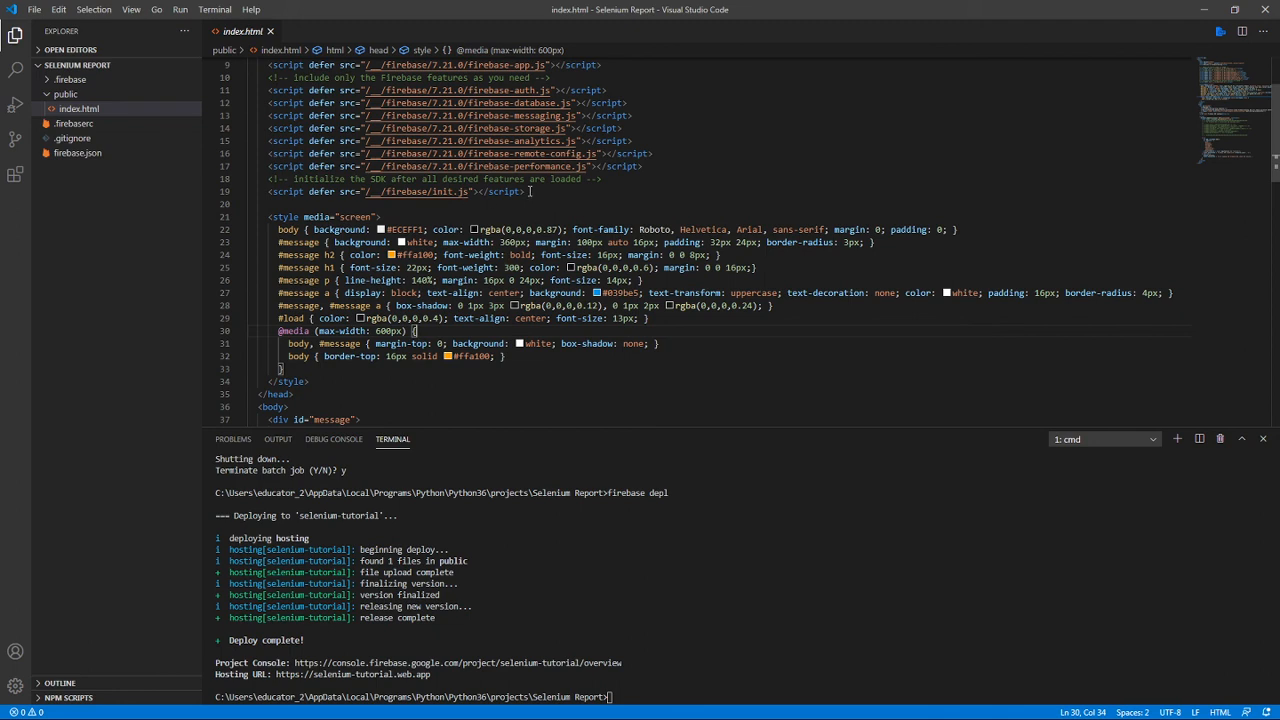
pyautogui.moveTo(530, 191); pyautogui.dragTo(290, 90)
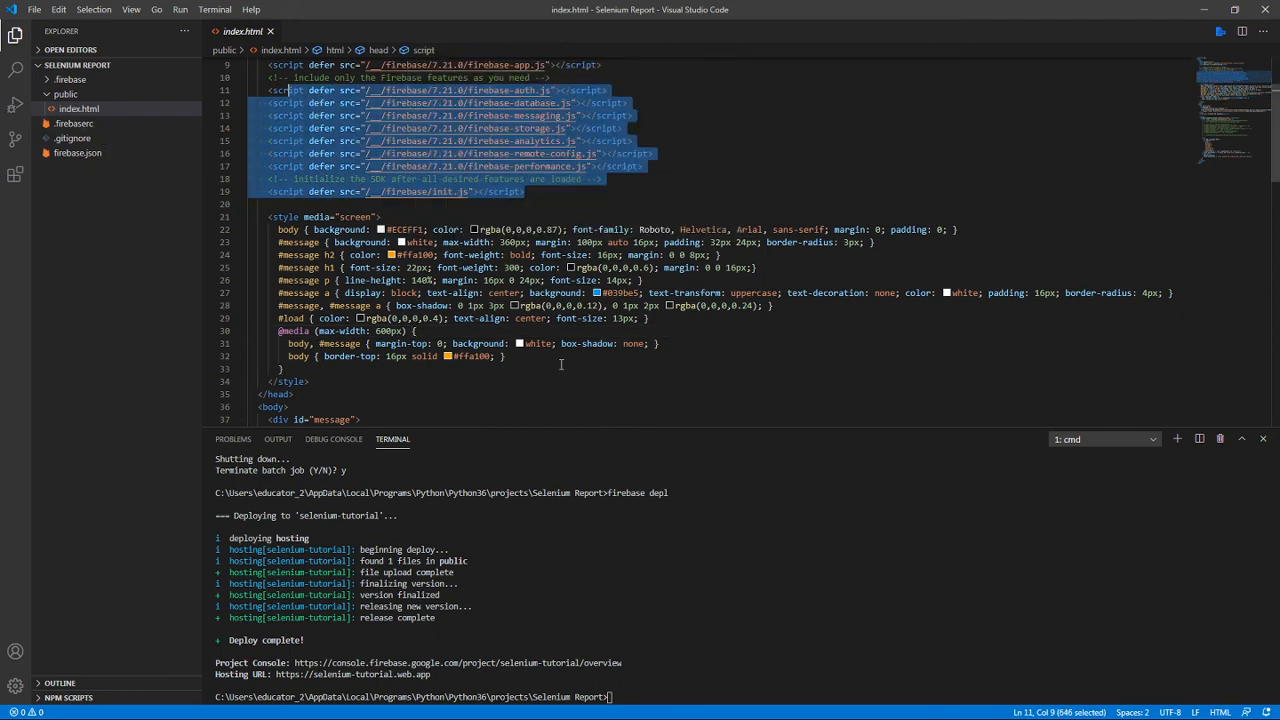
pyautogui.click(566, 334)
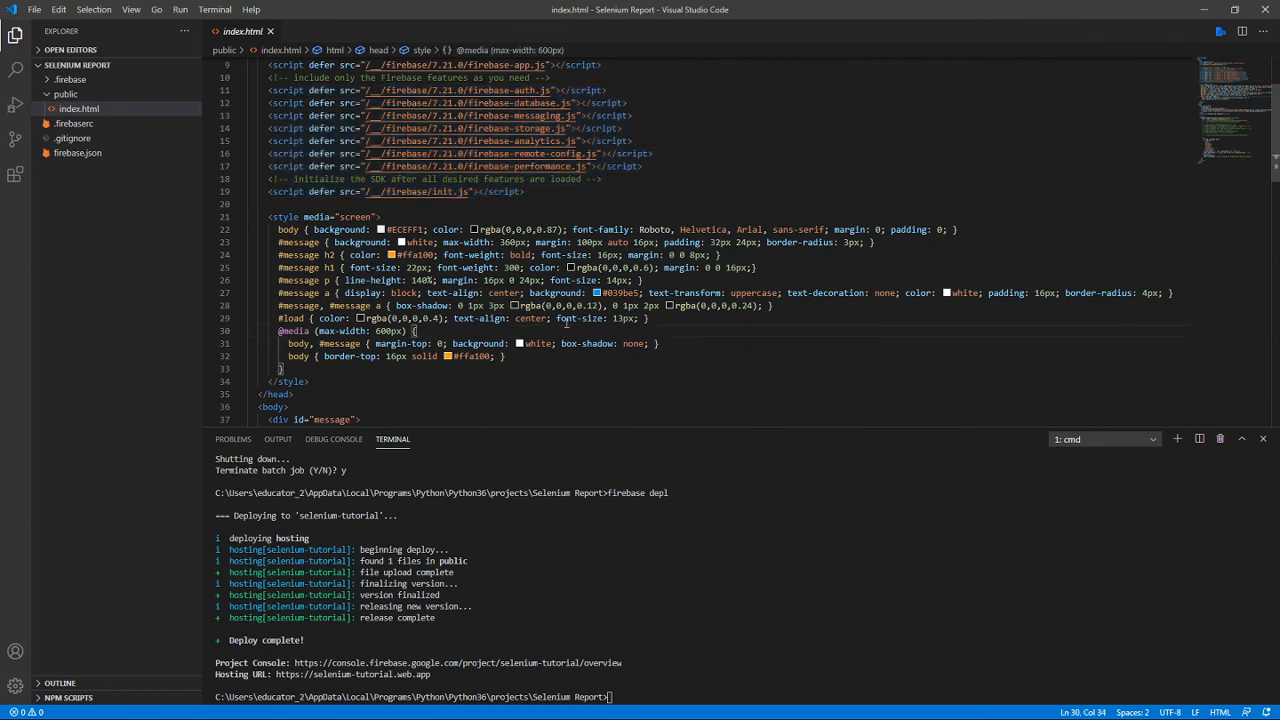
# Review index.html from the style block through the body's message div and the DOMContentLoaded script to the closing html tag.
pyautogui.scroll(-1, 566, 322)
pyautogui.click(555, 312)
pyautogui.scroll(-3, 548, 317)
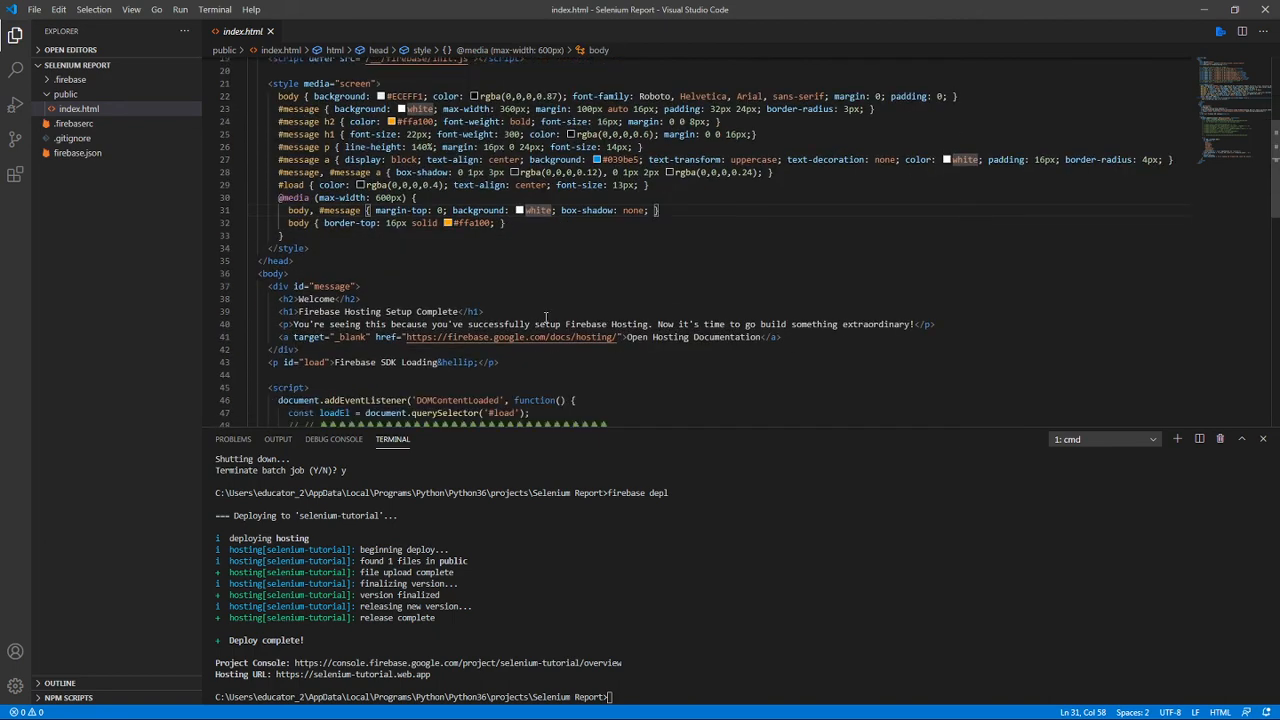
pyautogui.scroll(-3, 300, 250)
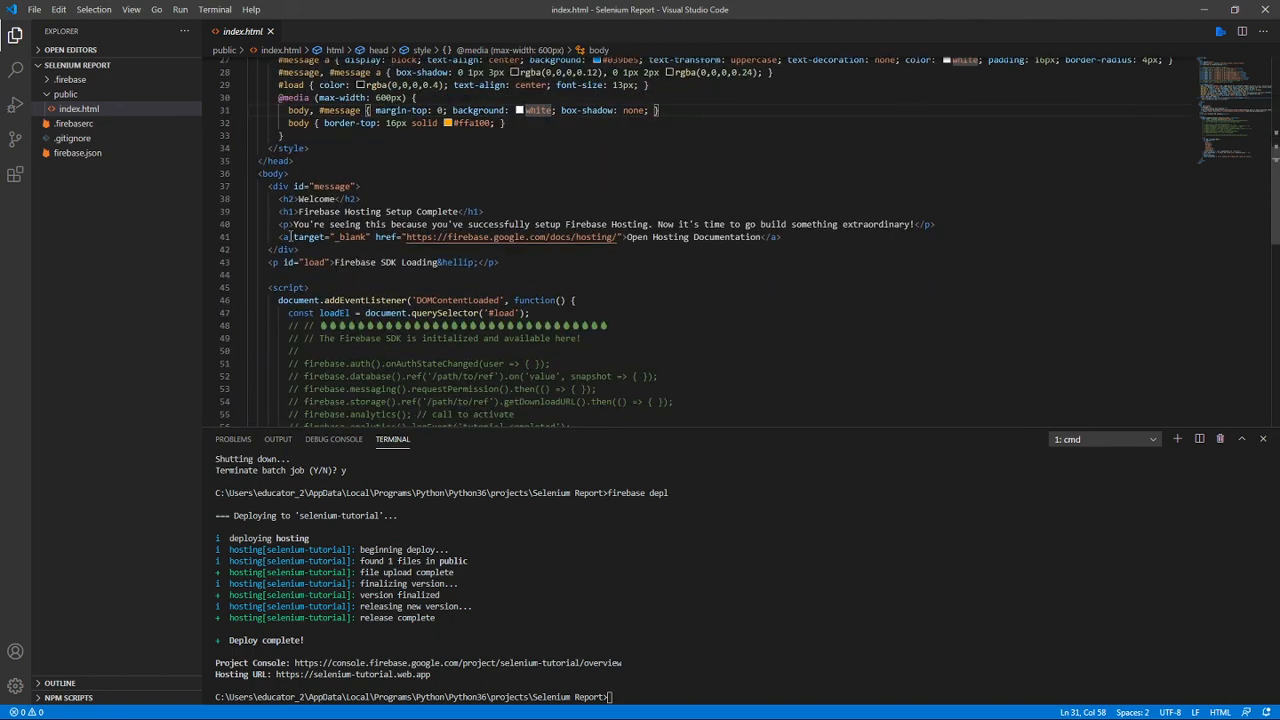
pyautogui.moveTo(258, 186); pyautogui.dragTo(250, 274)
pyautogui.moveTo(375, 322); pyautogui.dragTo(430, 401)
pyautogui.scroll(-3, 572, 308)
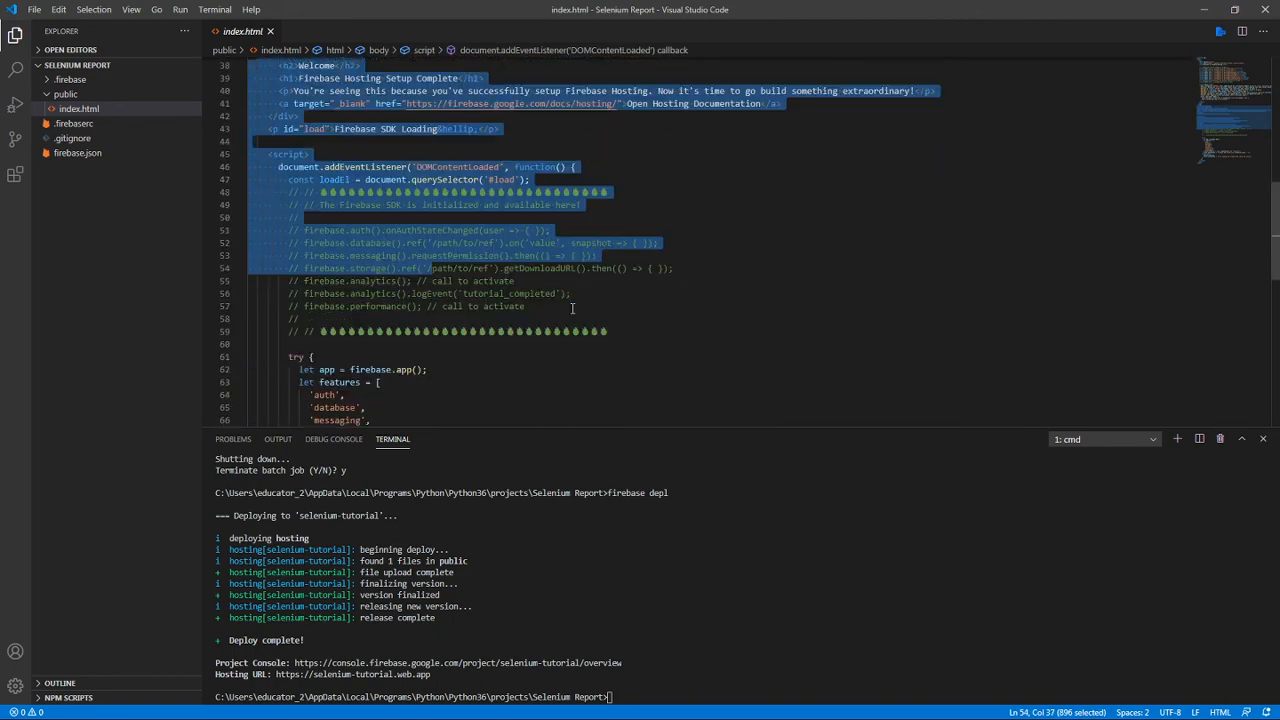
pyautogui.scroll(-2, 573, 306)
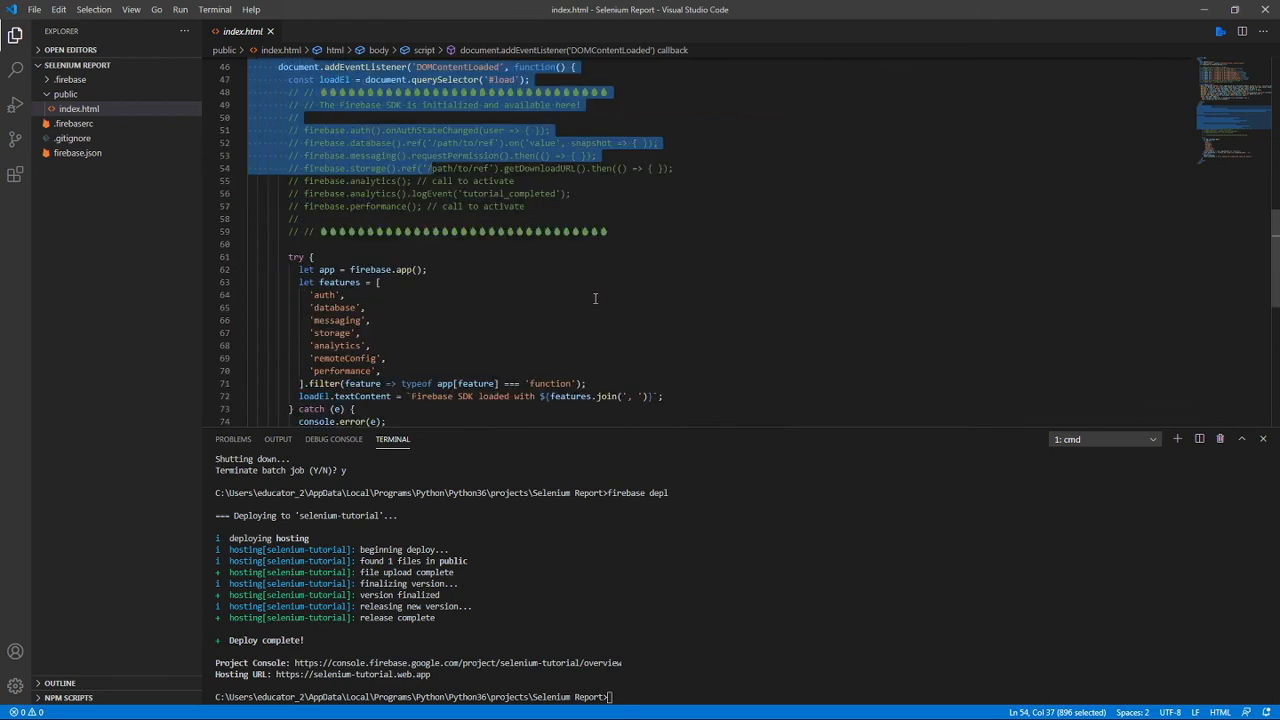
pyautogui.scroll(-2, 600, 295)
pyautogui.scroll(-1, 593, 299)
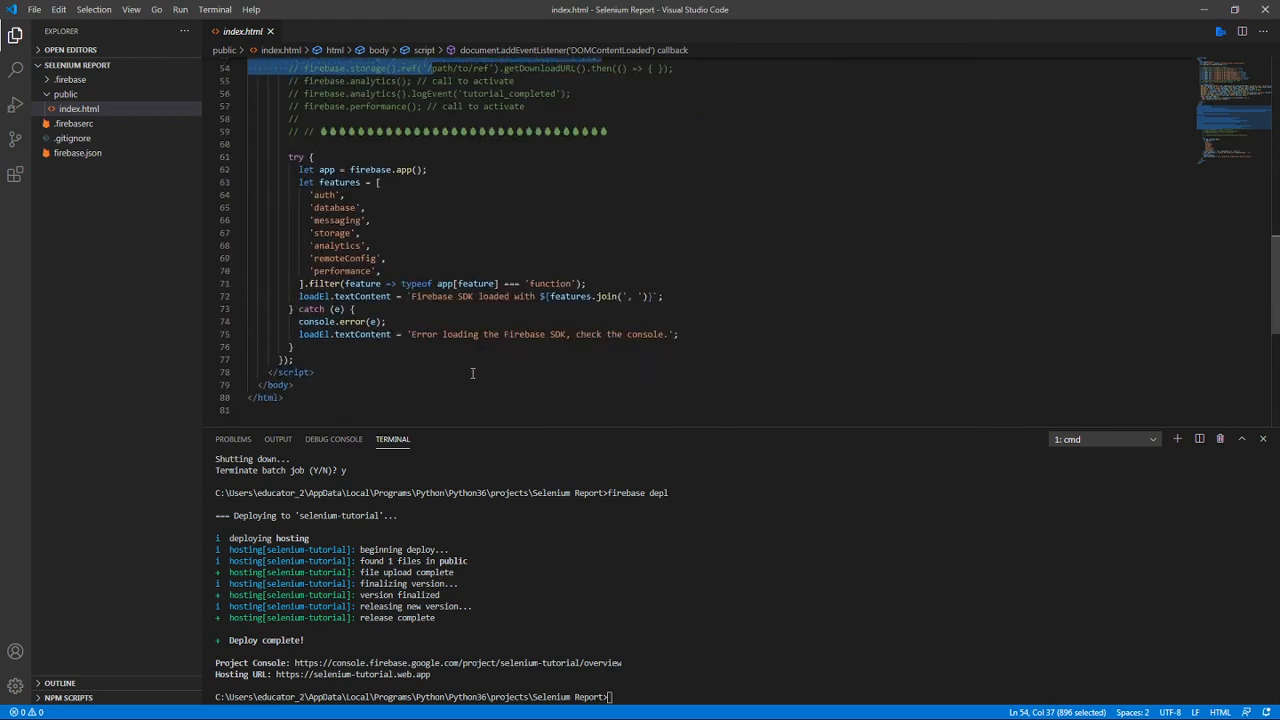
pyautogui.moveTo(381, 360); pyautogui.dragTo(323, 284)
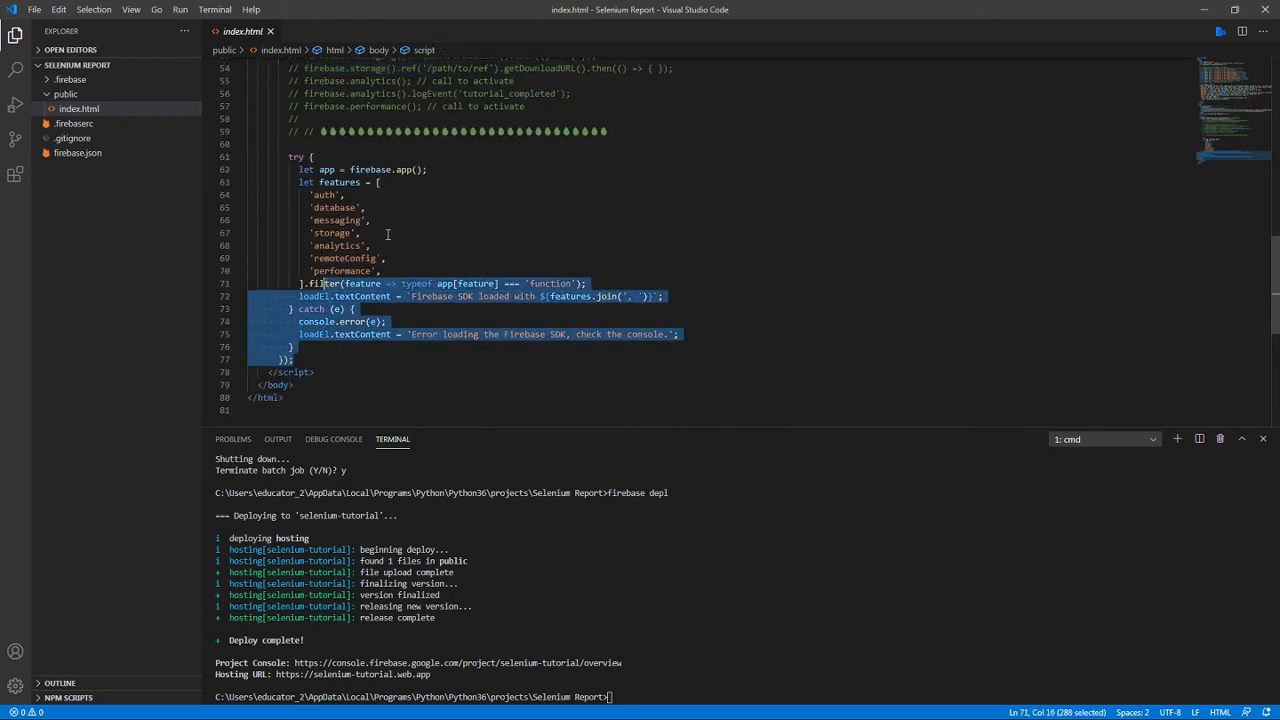
pyautogui.click(430, 184)
# Return to the head of index.html and examine the Firebase SDK script tags and the comments between them.
pyautogui.scroll(7, 517, 272)
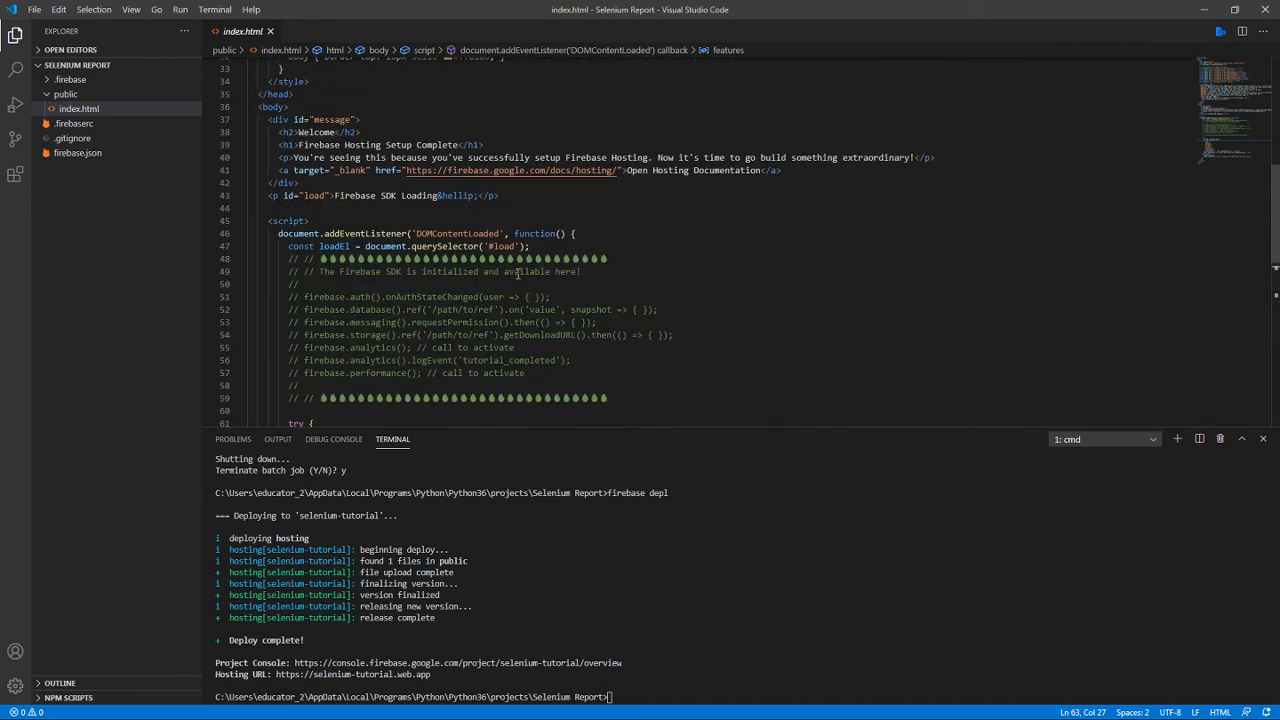
pyautogui.click(659, 276)
pyautogui.scroll(10, 694, 328)
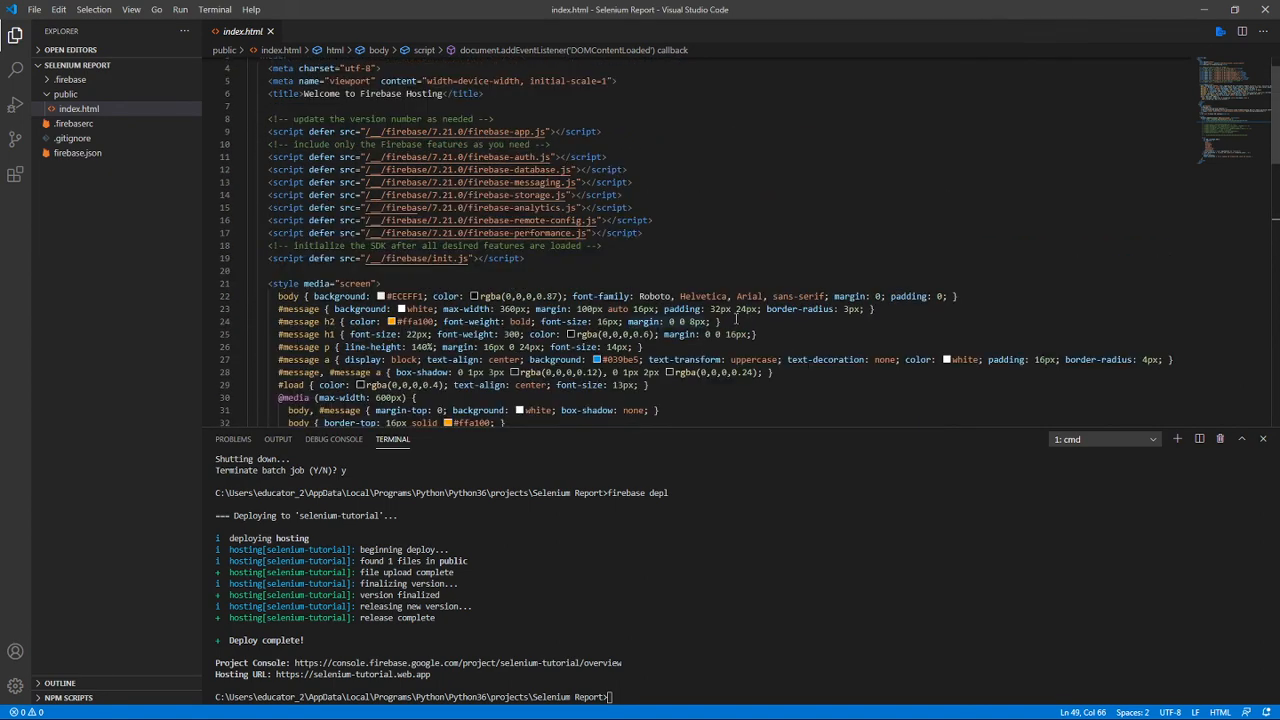
pyautogui.click(718, 210)
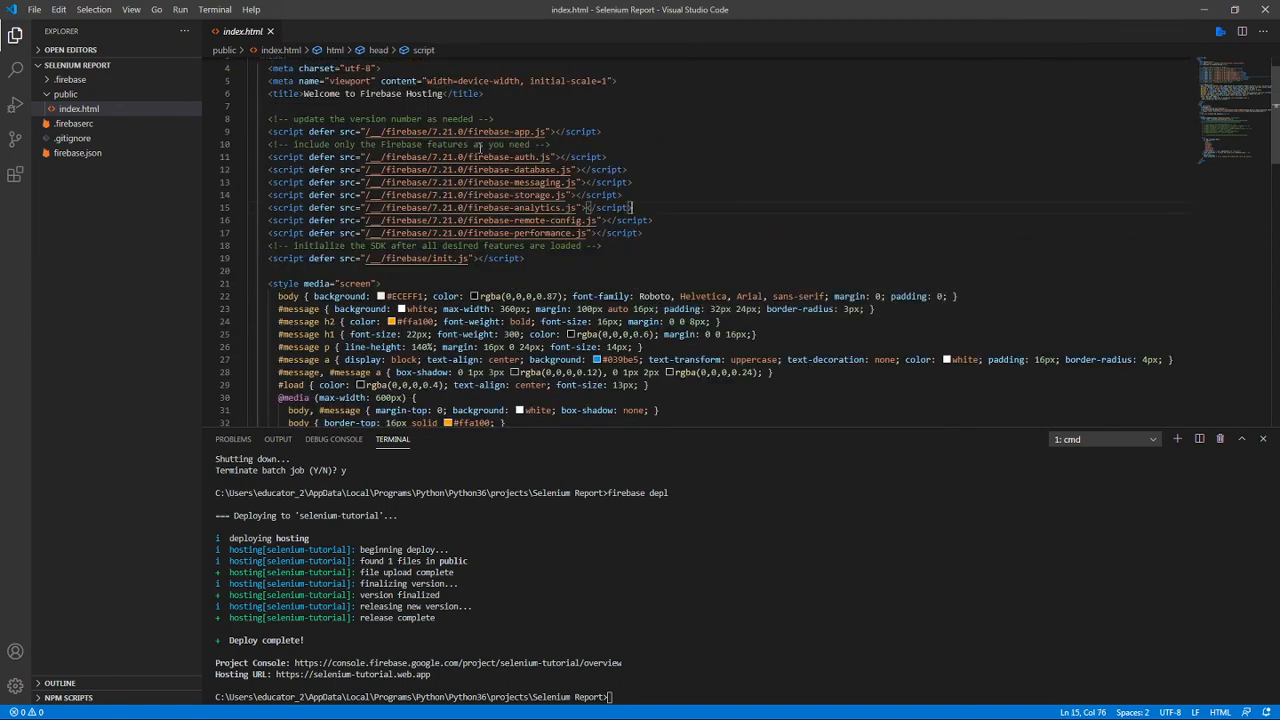
pyautogui.moveTo(641, 135); pyautogui.dragTo(642, 139)
pyautogui.click(645, 156)
pyautogui.click(676, 249)
# Examine the body markup and the commented Firebase calls in the DOMContentLoaded script, down to the start of its try block.
pyautogui.scroll(-3, 645, 335)
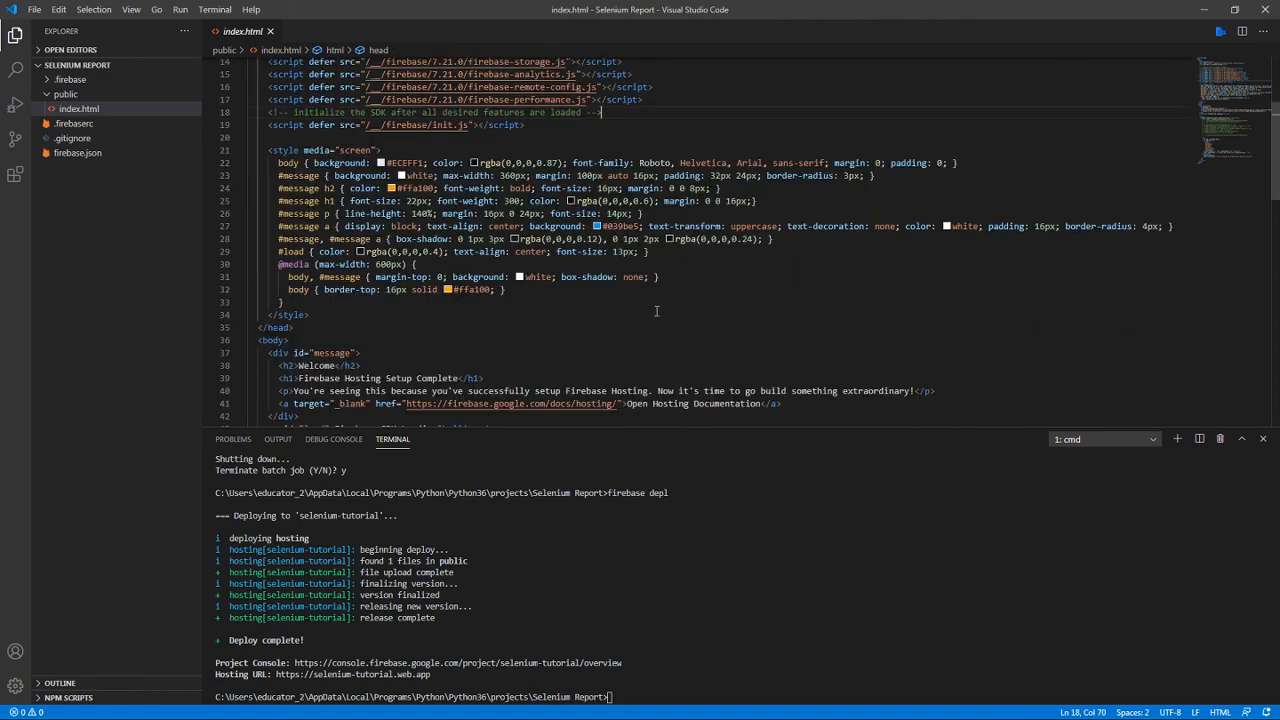
pyautogui.click(566, 349)
pyautogui.scroll(-6, 617, 305)
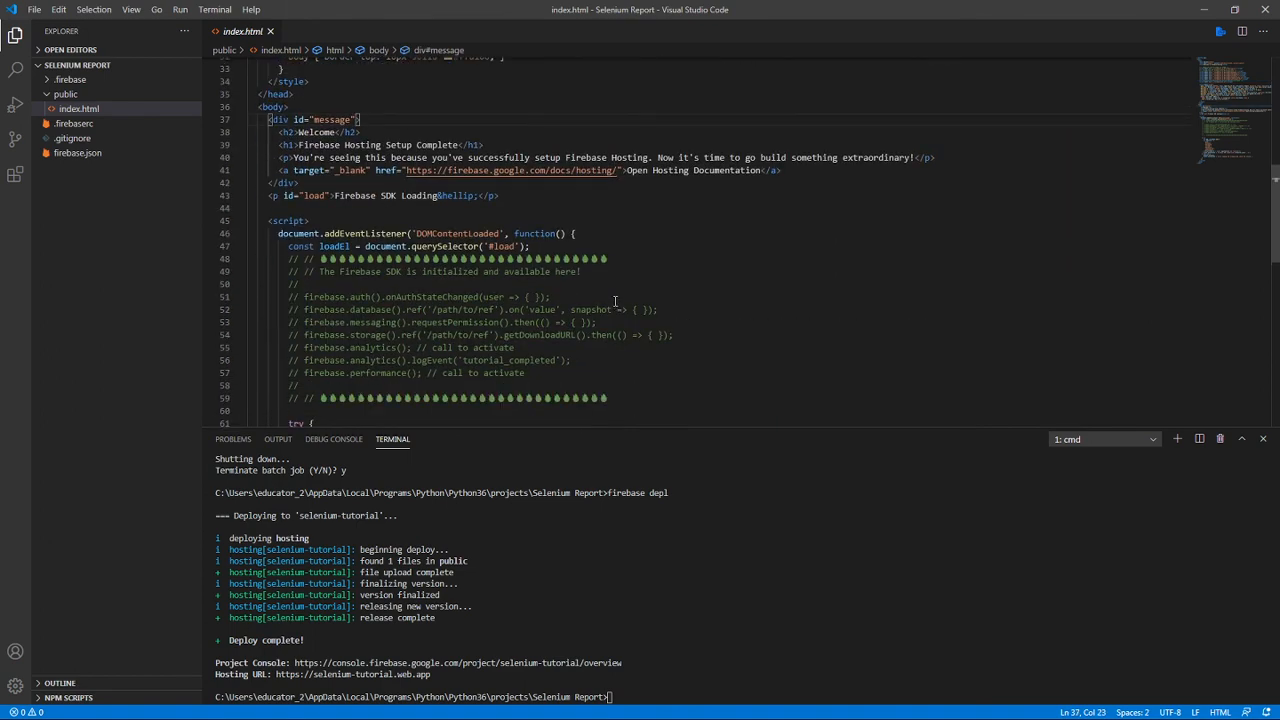
pyautogui.click(691, 294)
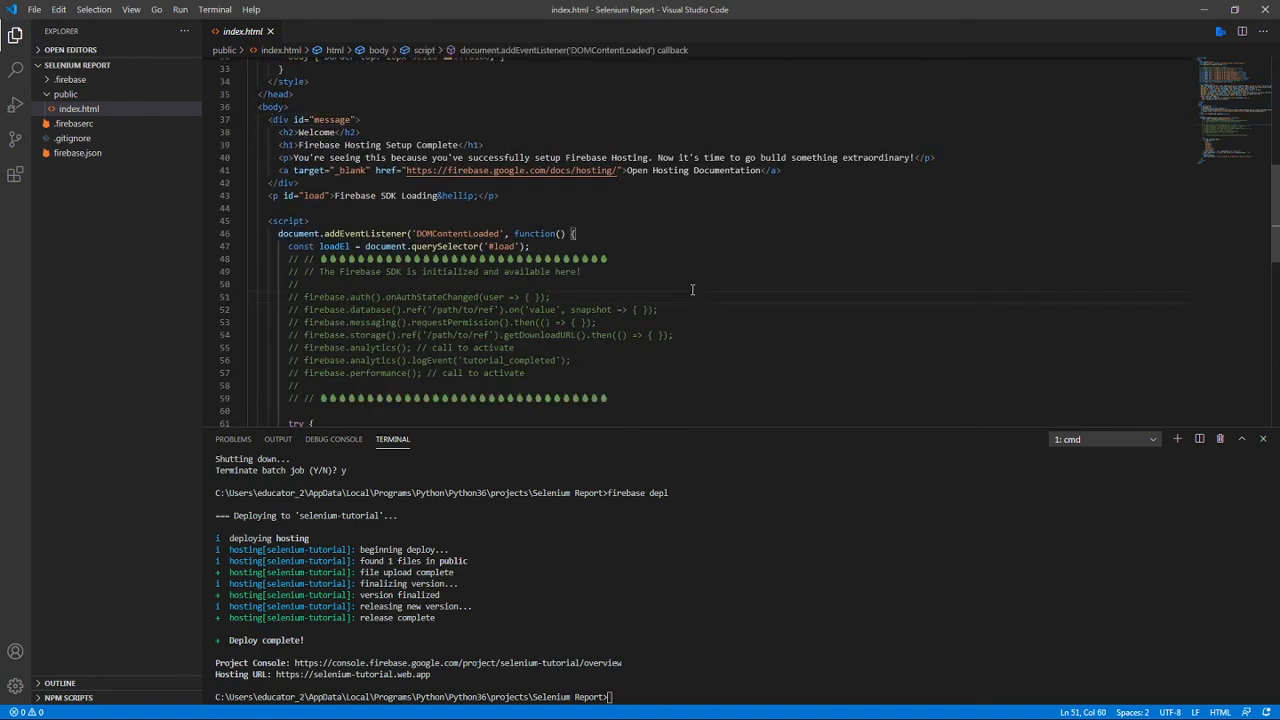
pyautogui.scroll(-3, 691, 290)
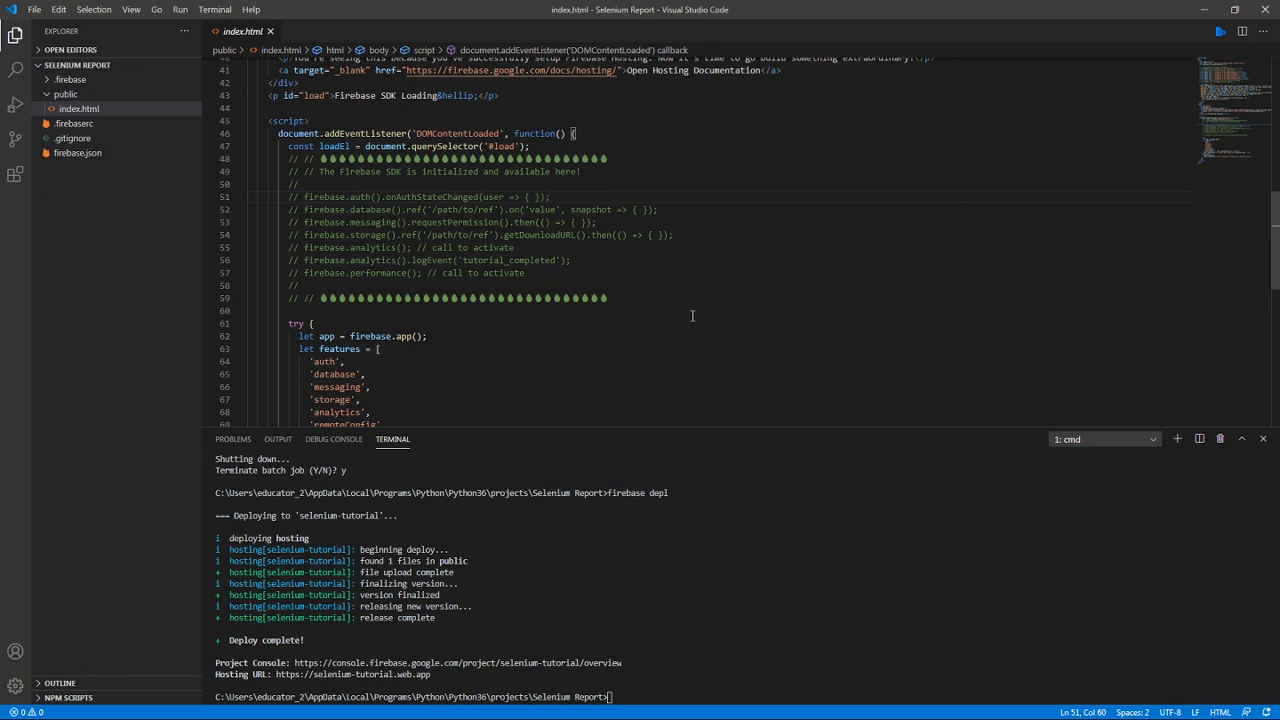
pyautogui.click(596, 139)
pyautogui.click(614, 171)
pyautogui.click(611, 199)
pyautogui.click(631, 264)
pyautogui.click(746, 284)
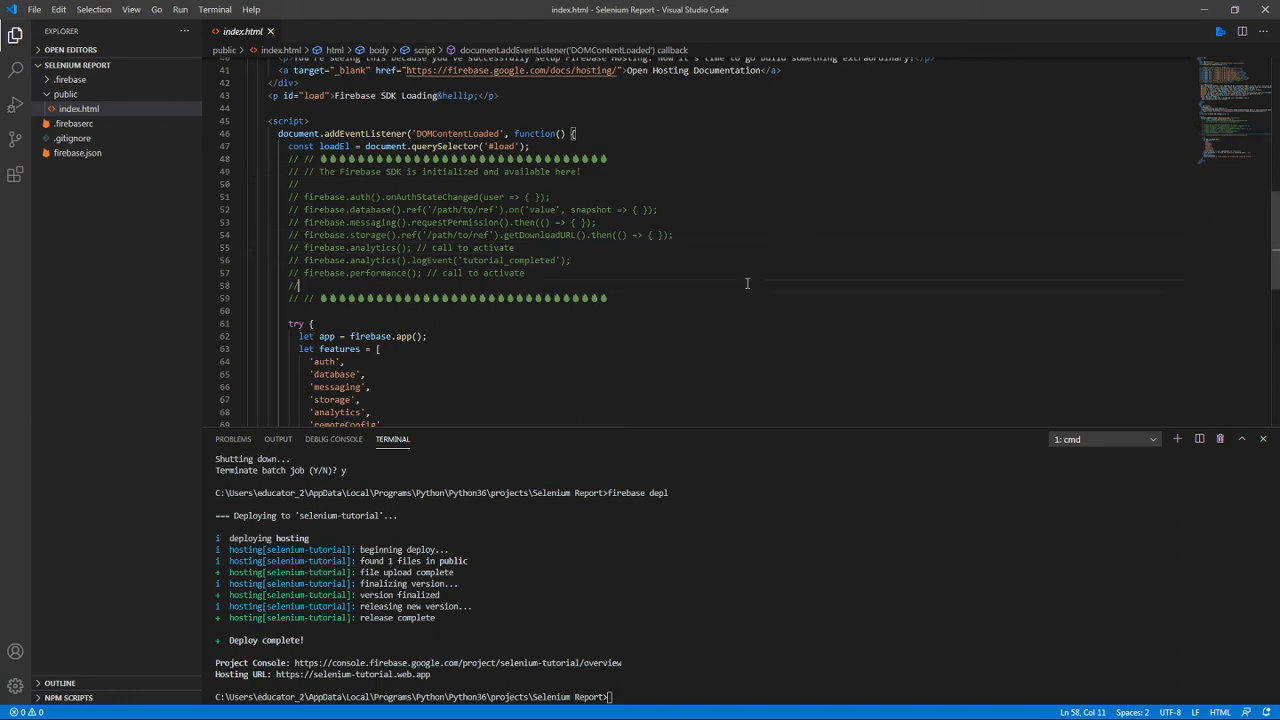
pyautogui.click(730, 338)
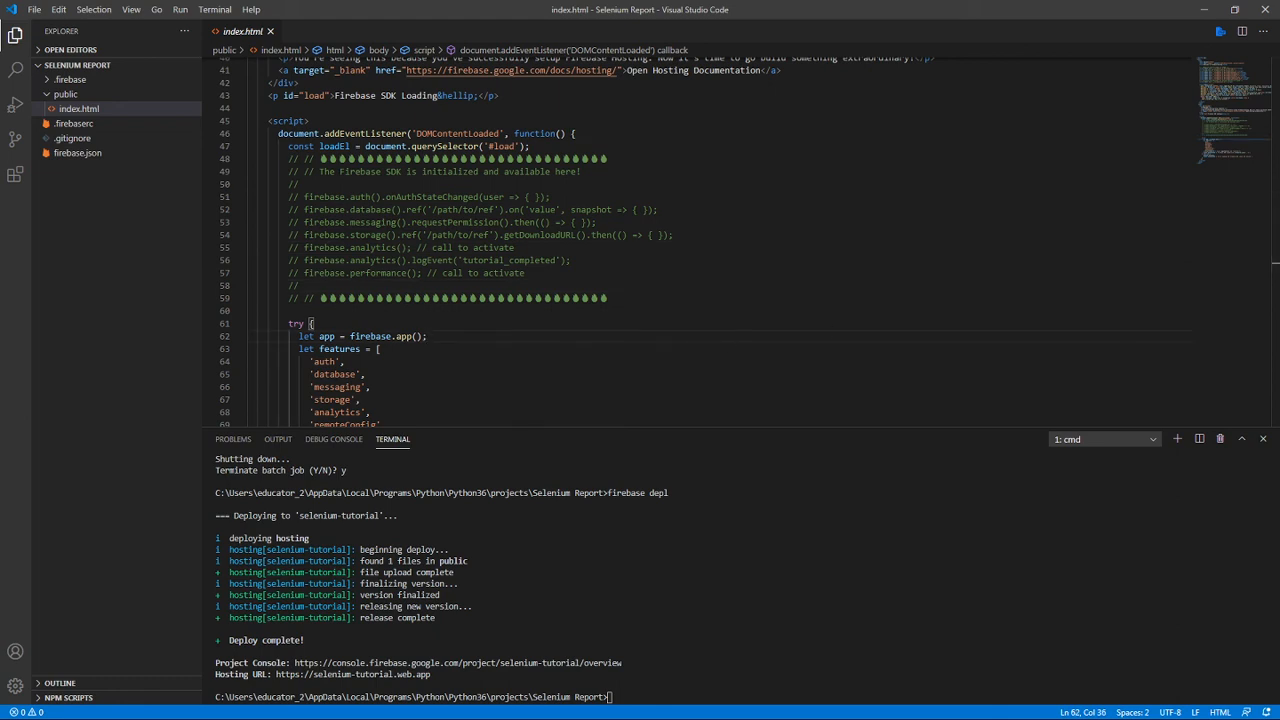